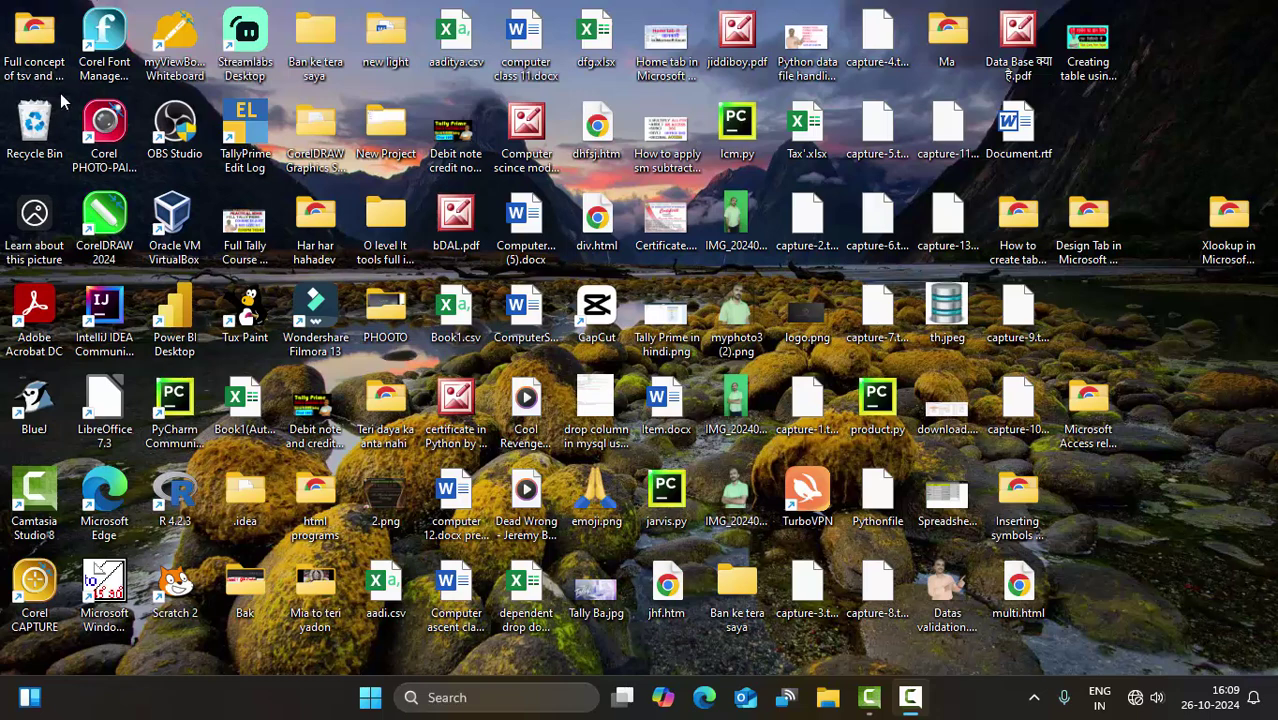
# Step: Dismiss the missing-item error and launch Microsoft Office Access 2007 from a Start menu search
pyautogui.doubleClick(25, 25)
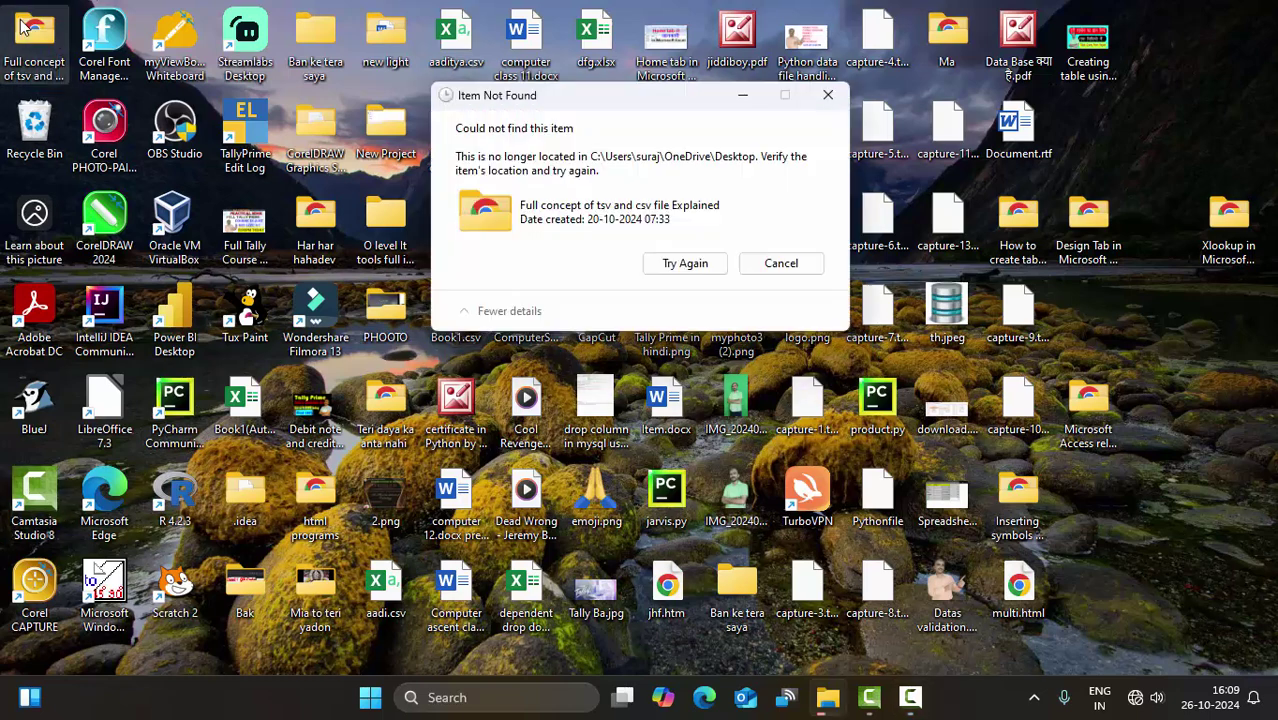
pyautogui.press('Escape')
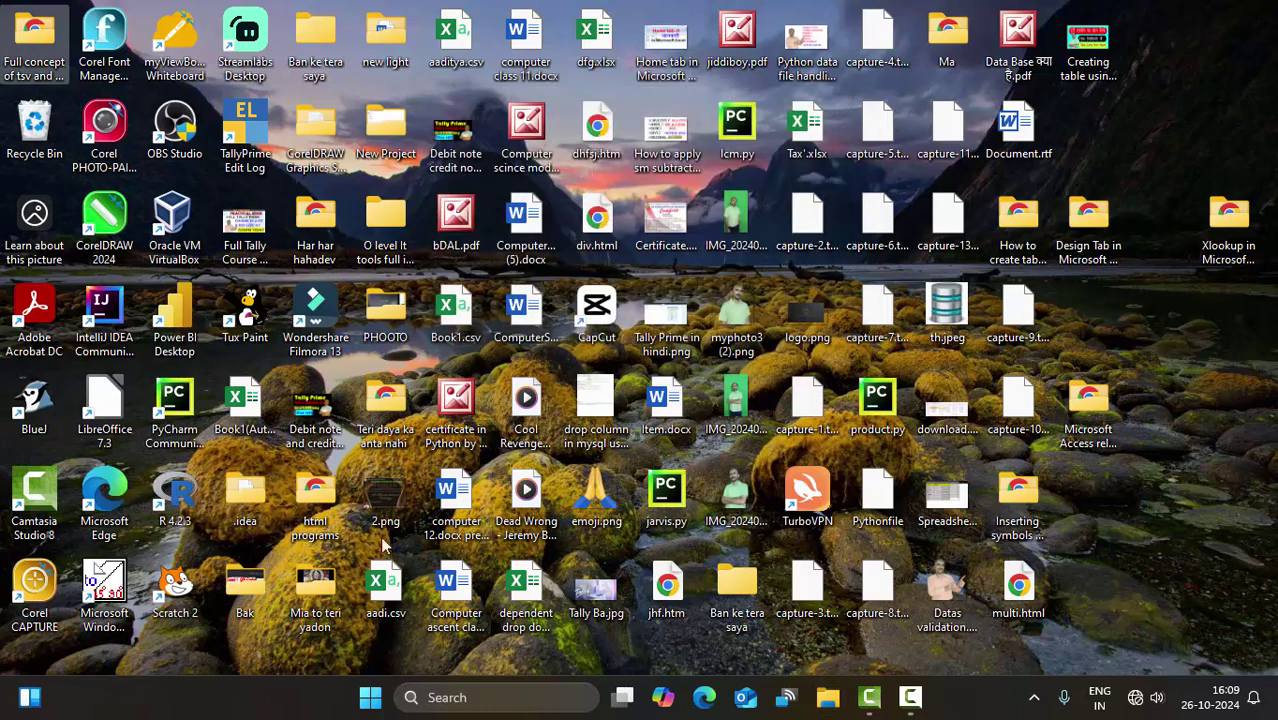
pyautogui.click(370, 697)
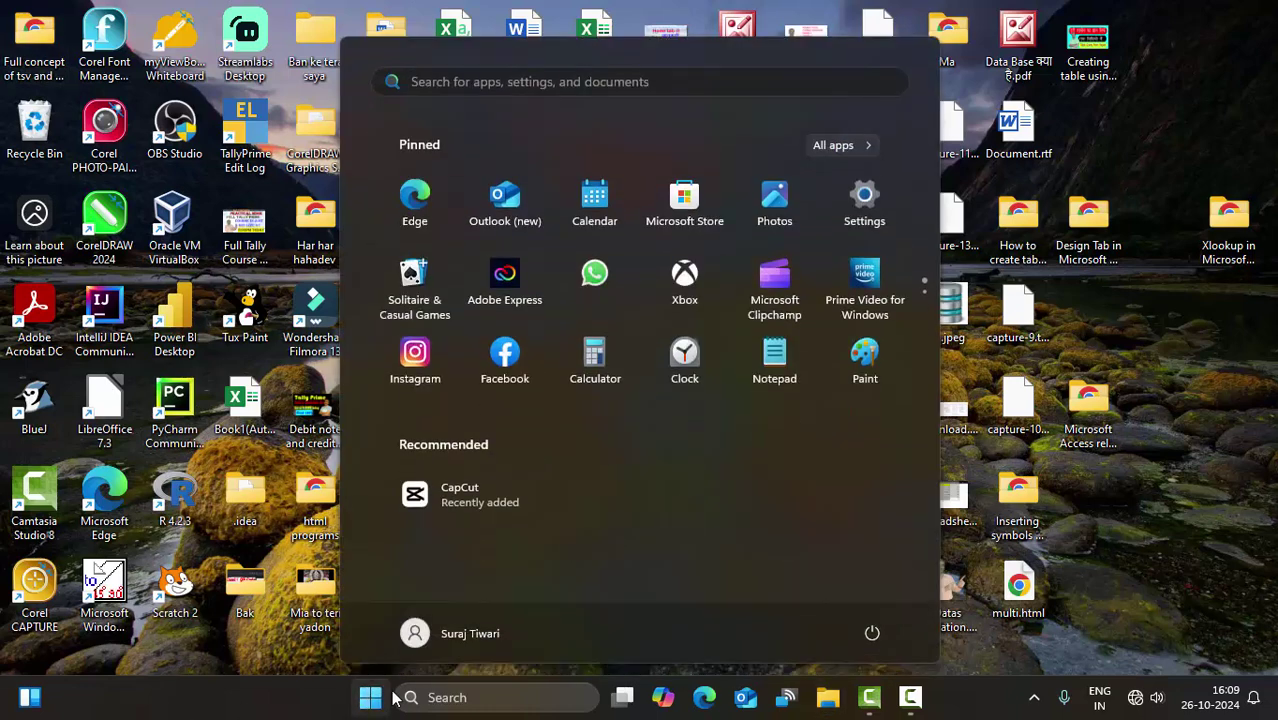
pyautogui.write('av')
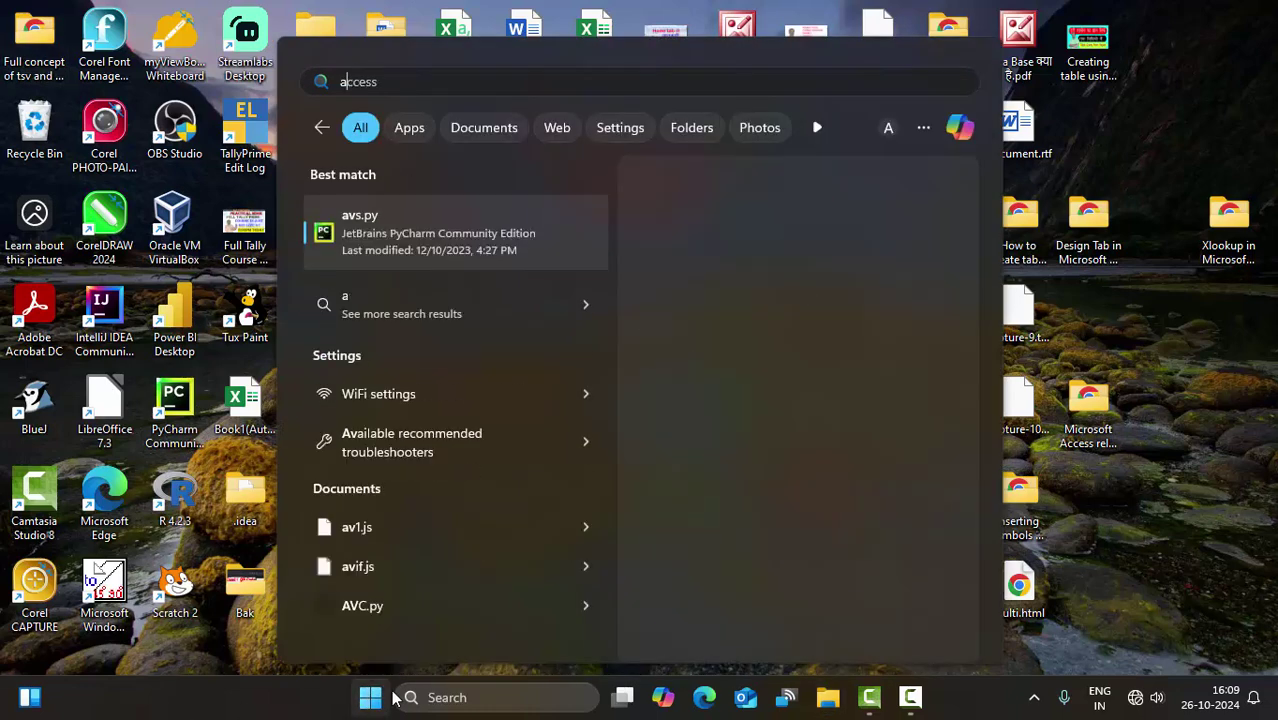
pyautogui.press('BackSpace')
pyautogui.write('x')
pyautogui.press('BackSpace')
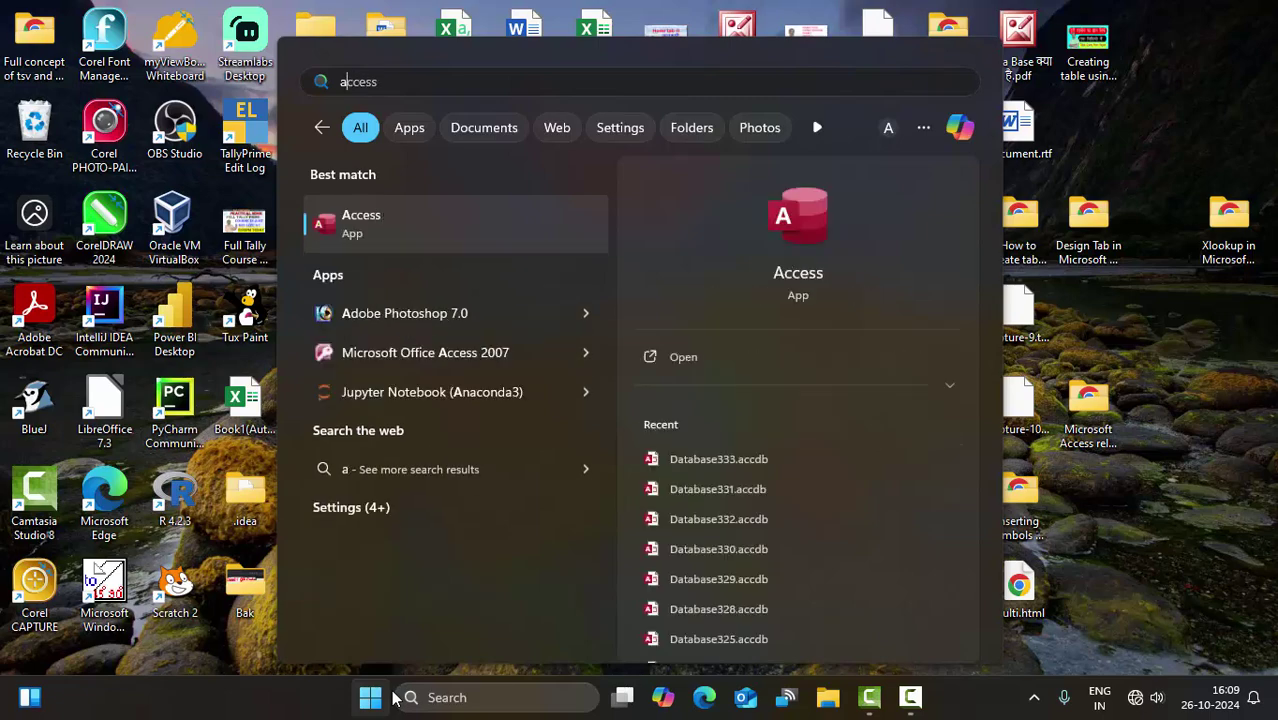
pyautogui.click(378, 366)
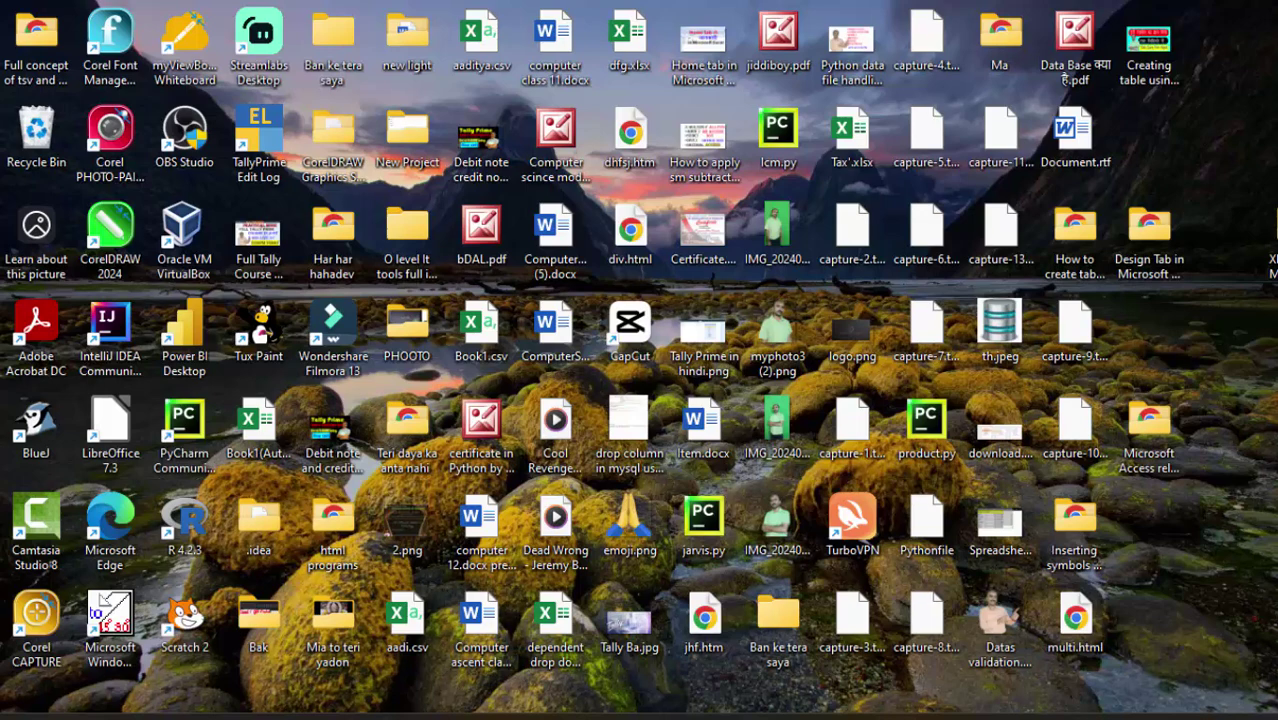
# Step: Search 'ac' from the Start menu and launch the Access app
pyautogui.press('super')
pyautogui.write('ac')
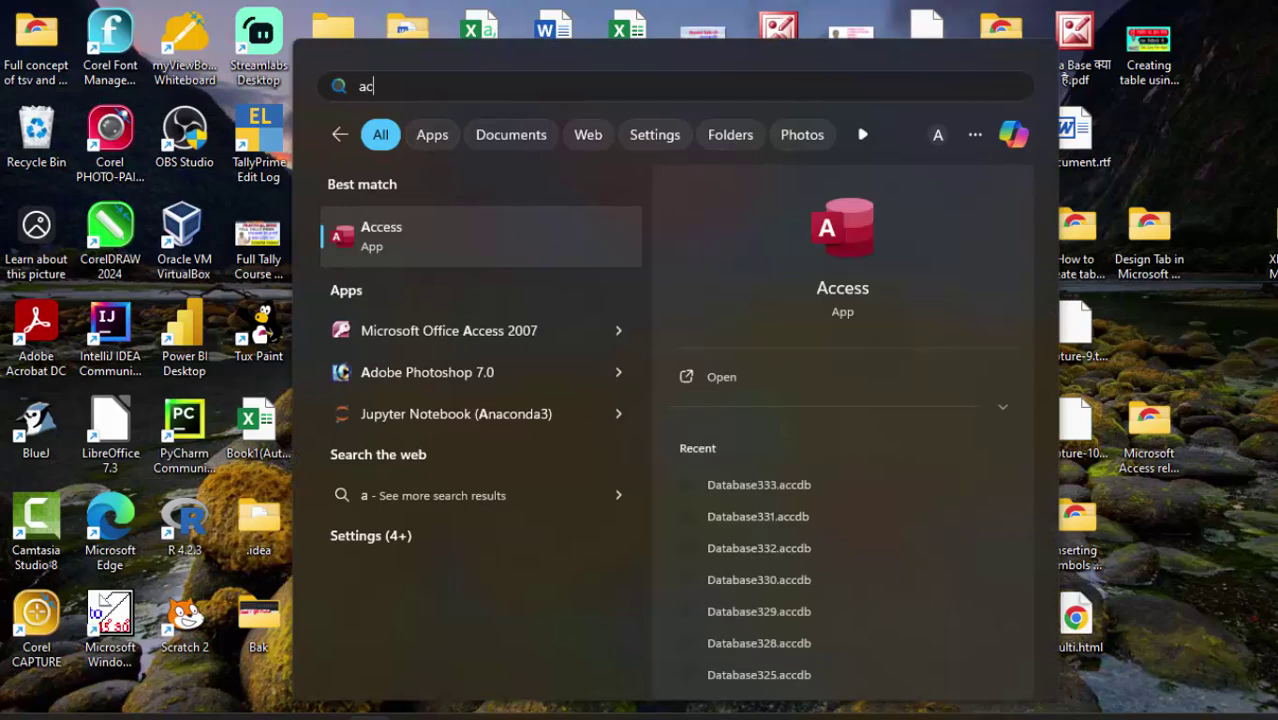
pyautogui.click(494, 247)
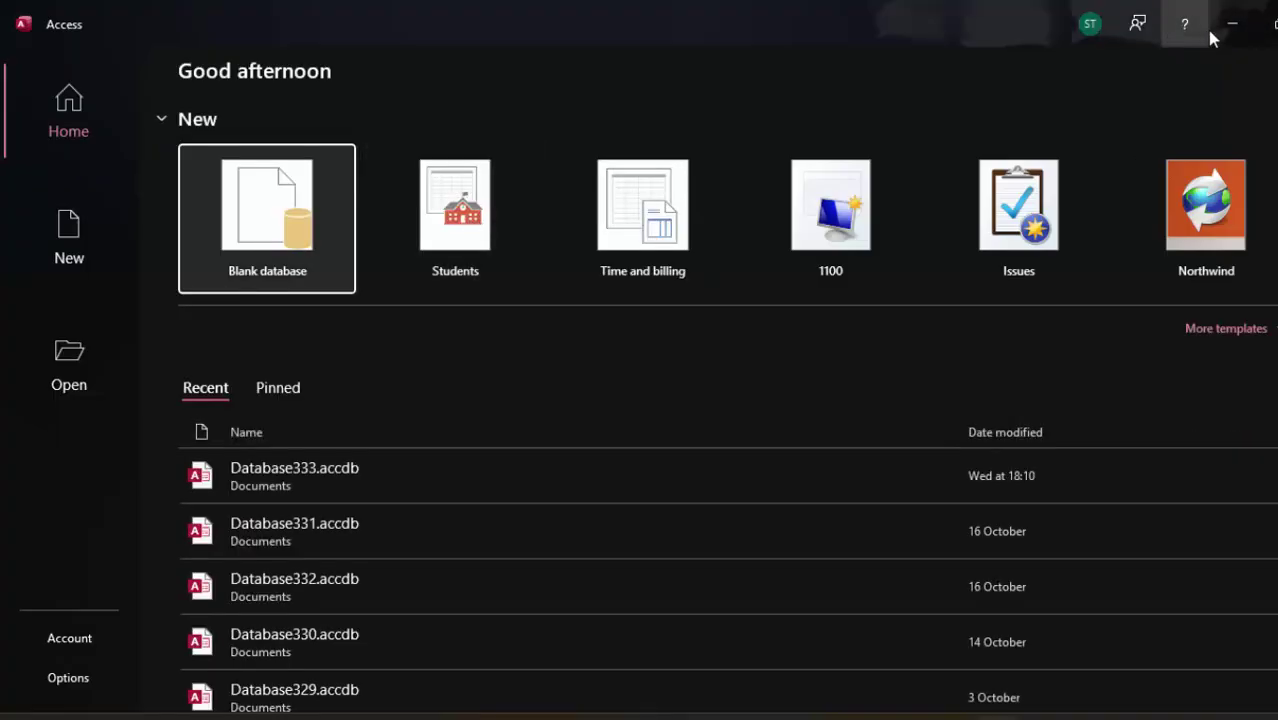
# Step: Minimize the newer Access start screen to reveal the Access 2007 Getting Started window
pyautogui.click(1232, 22)
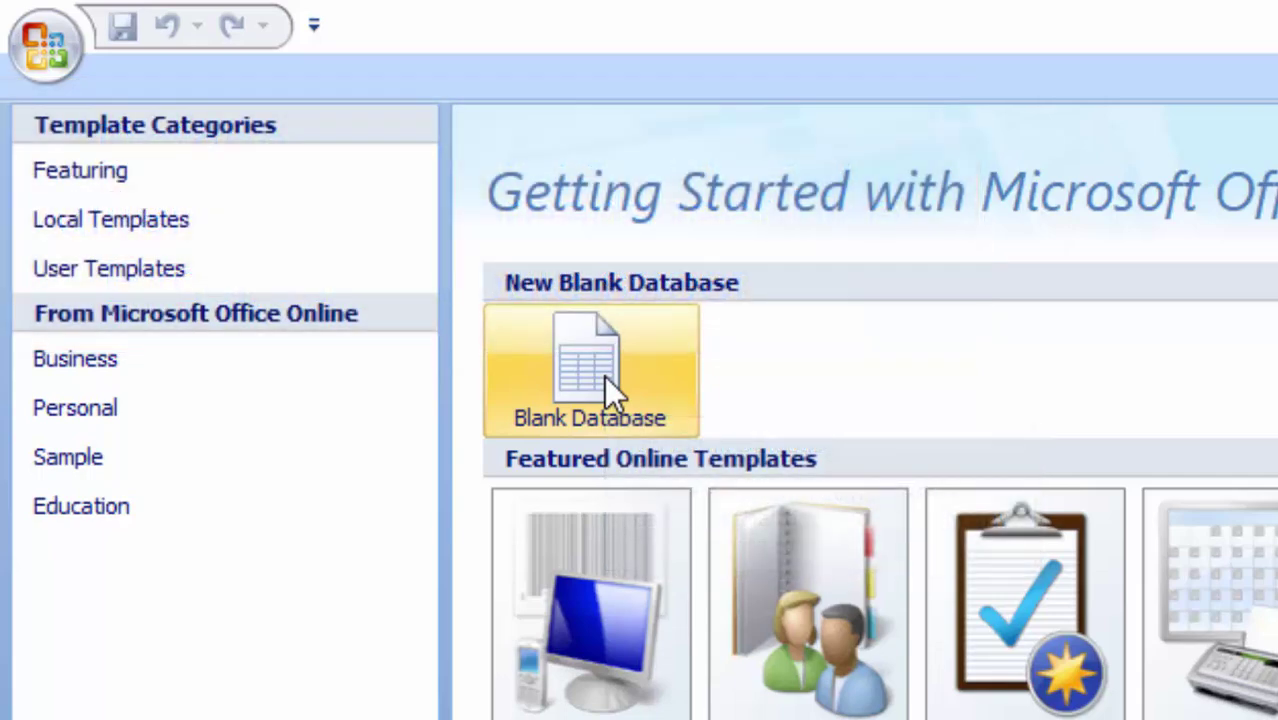
# Step: Create a blank database, keeping the file name Database334.accdb
pyautogui.click(605, 378)
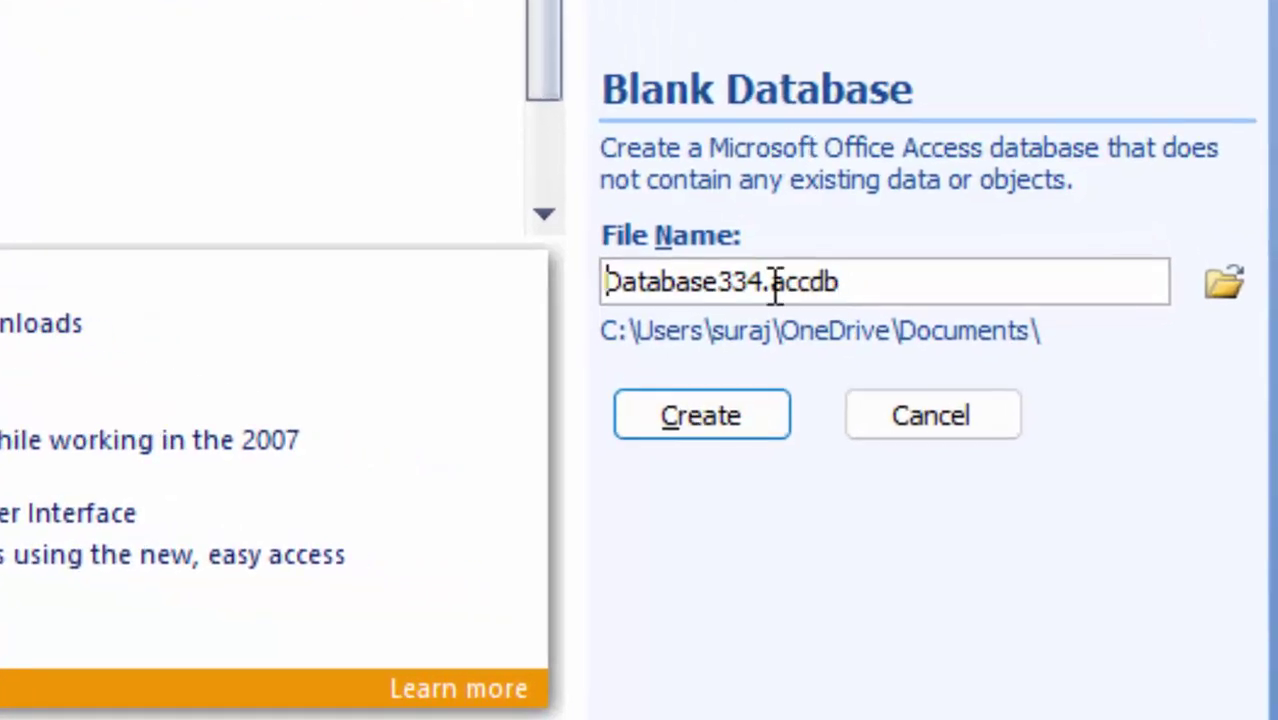
pyautogui.moveTo(862, 280); pyautogui.dragTo(788, 283)
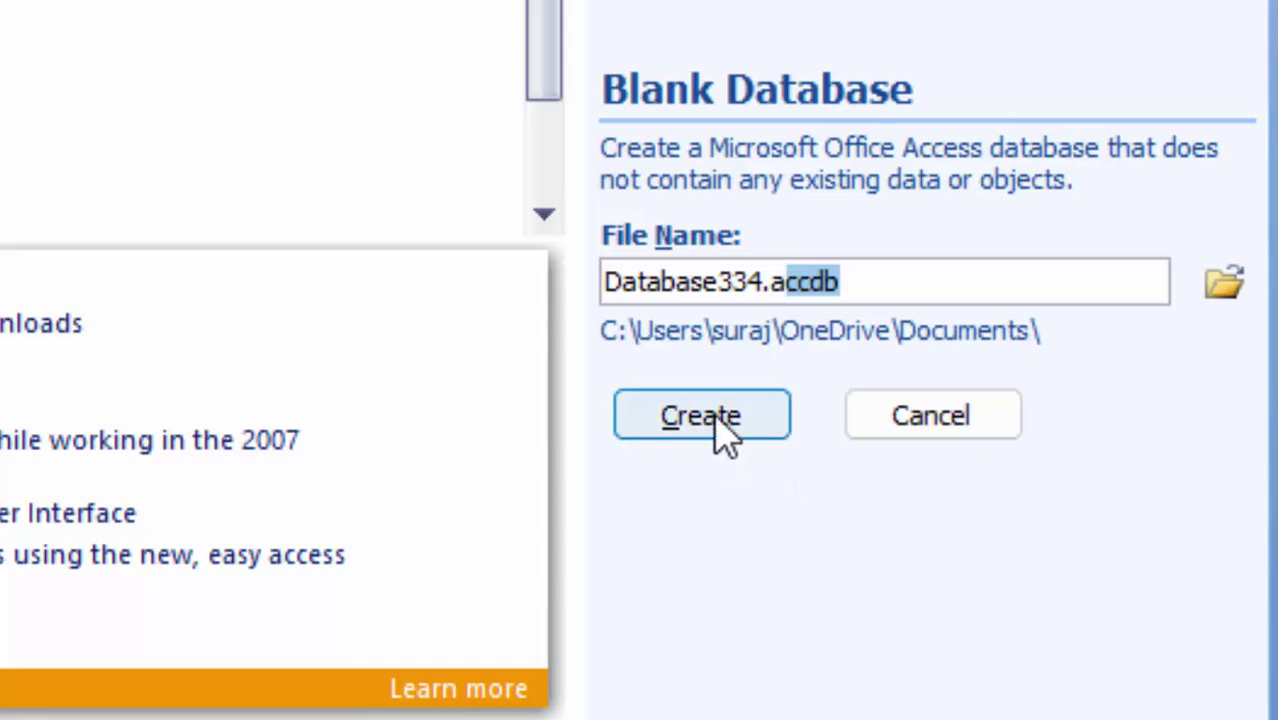
pyautogui.click(763, 275)
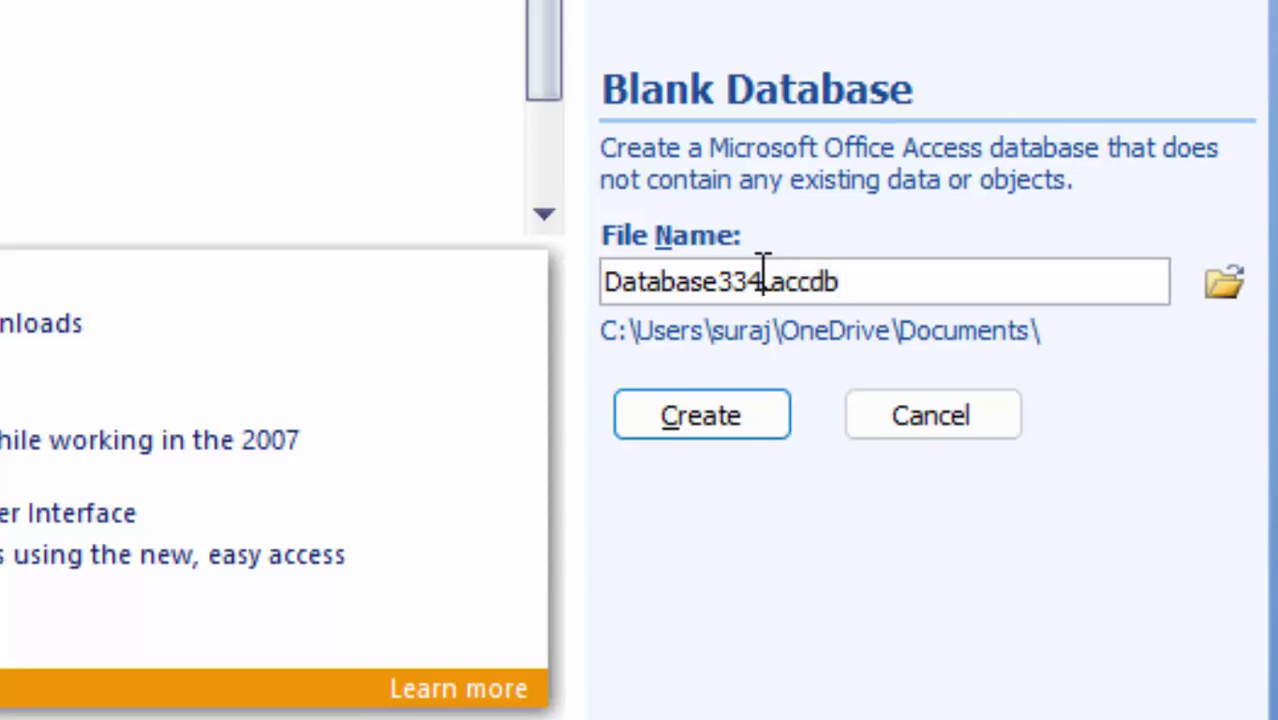
pyautogui.click(695, 423)
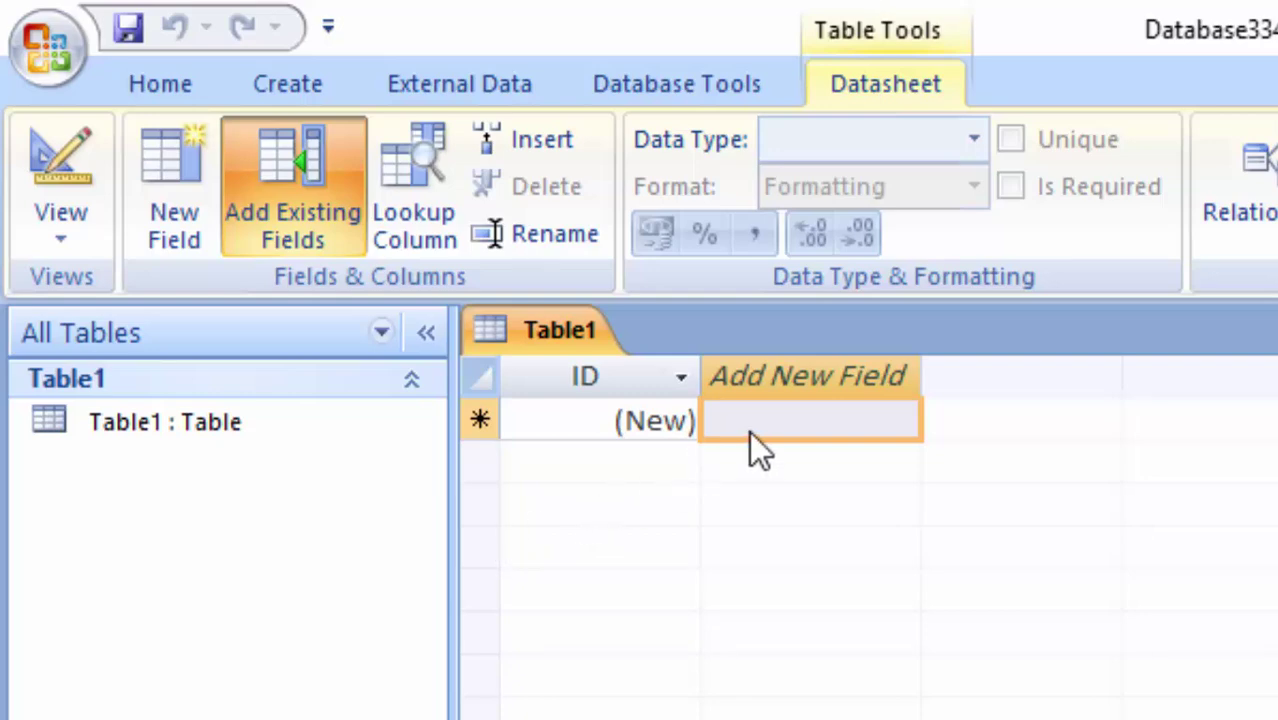
# Step: Switch Table1 to Design View, saving it under the name StudentT
pyautogui.click(602, 418)
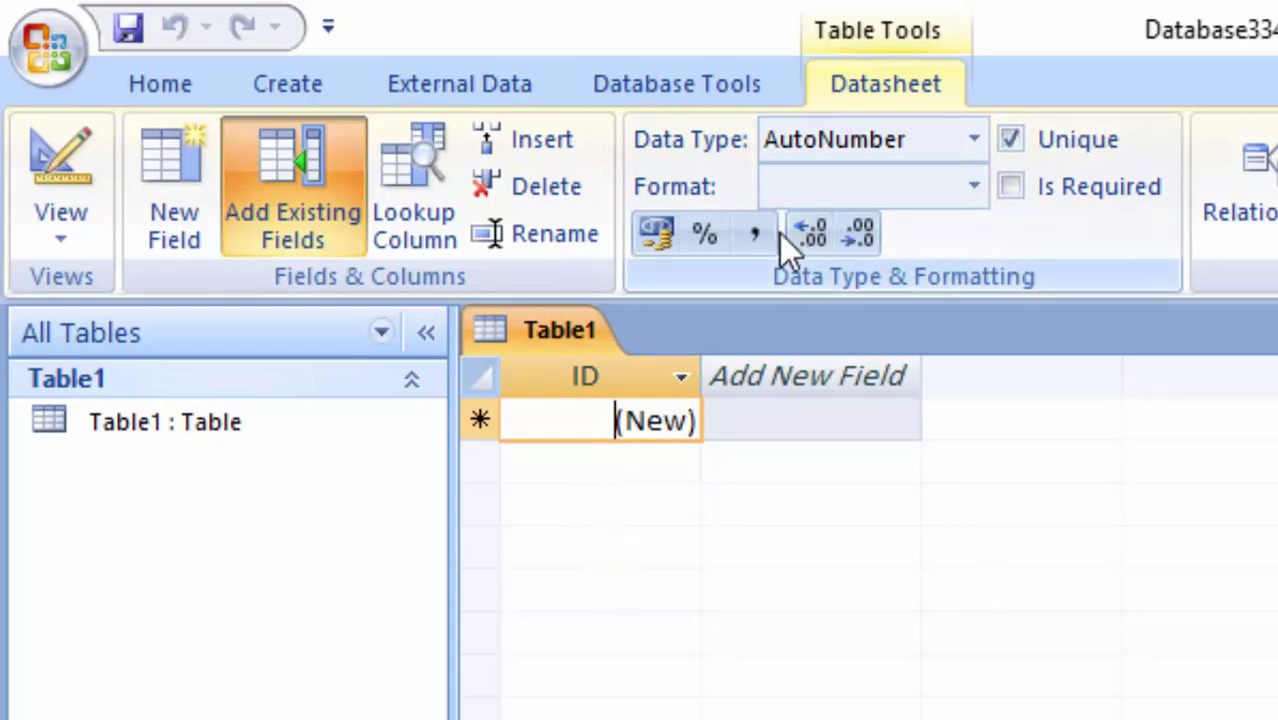
pyautogui.click(38, 236)
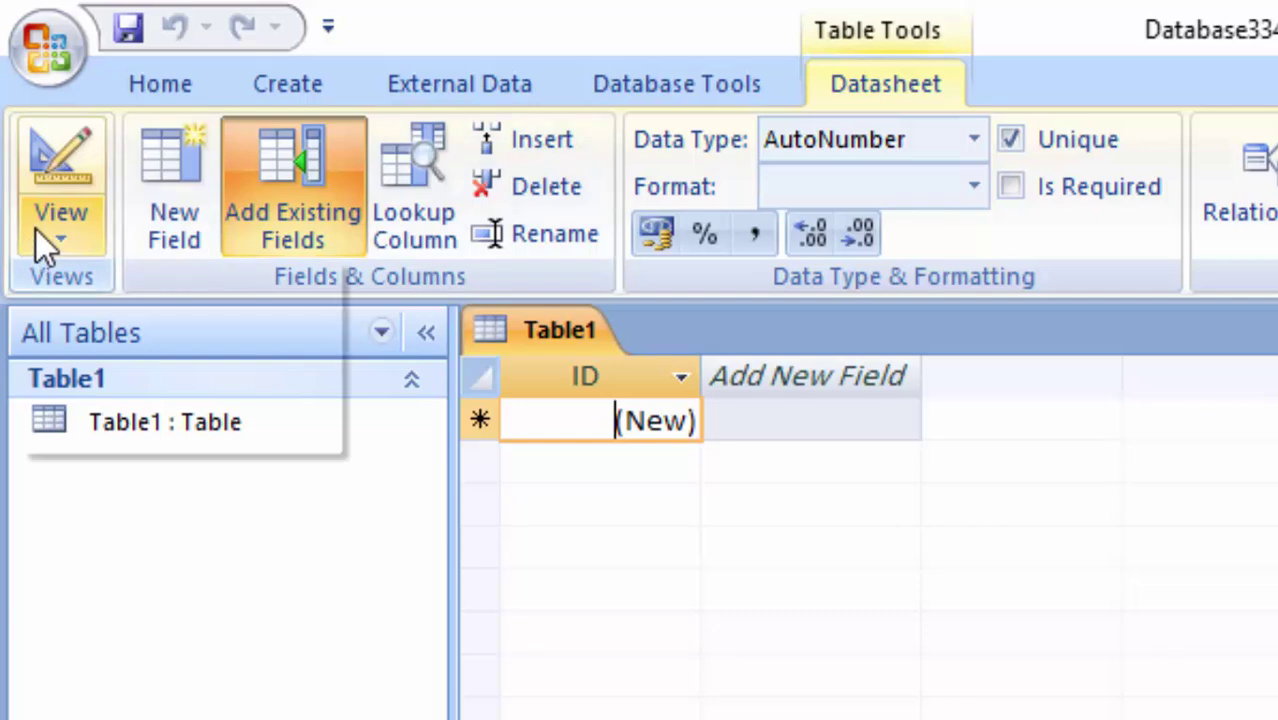
pyautogui.click(152, 405)
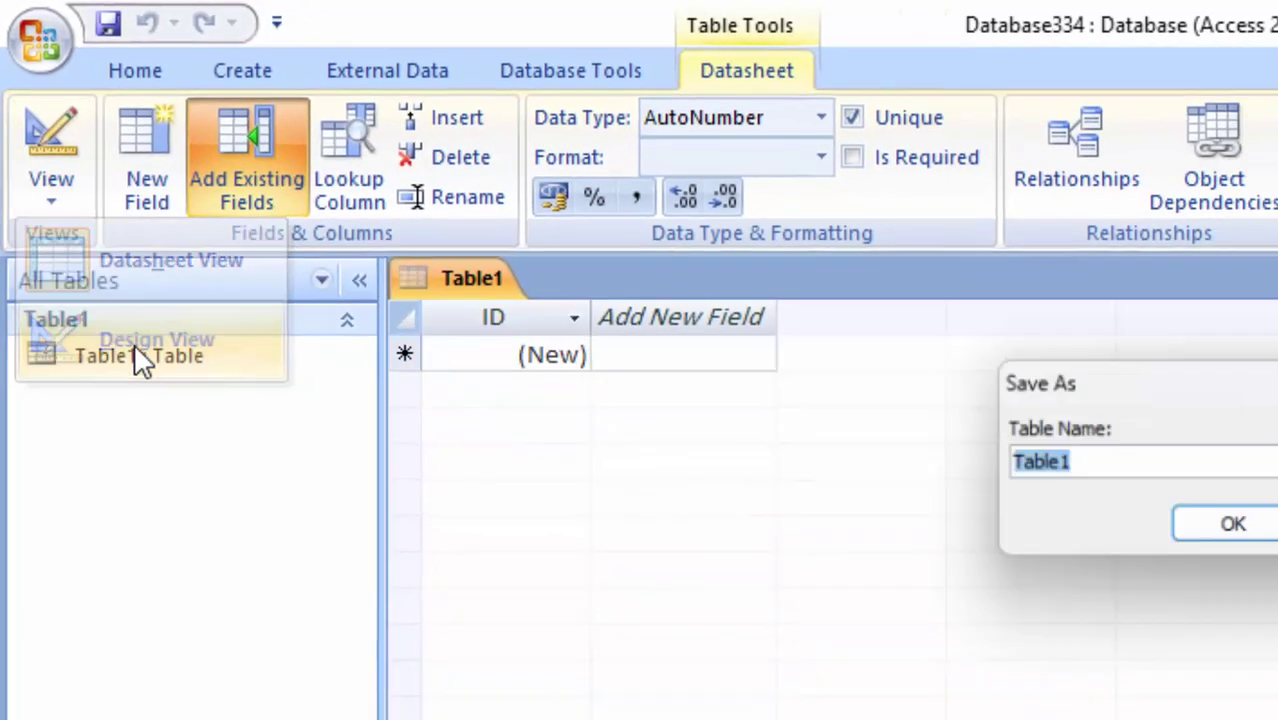
pyautogui.click(924, 399)
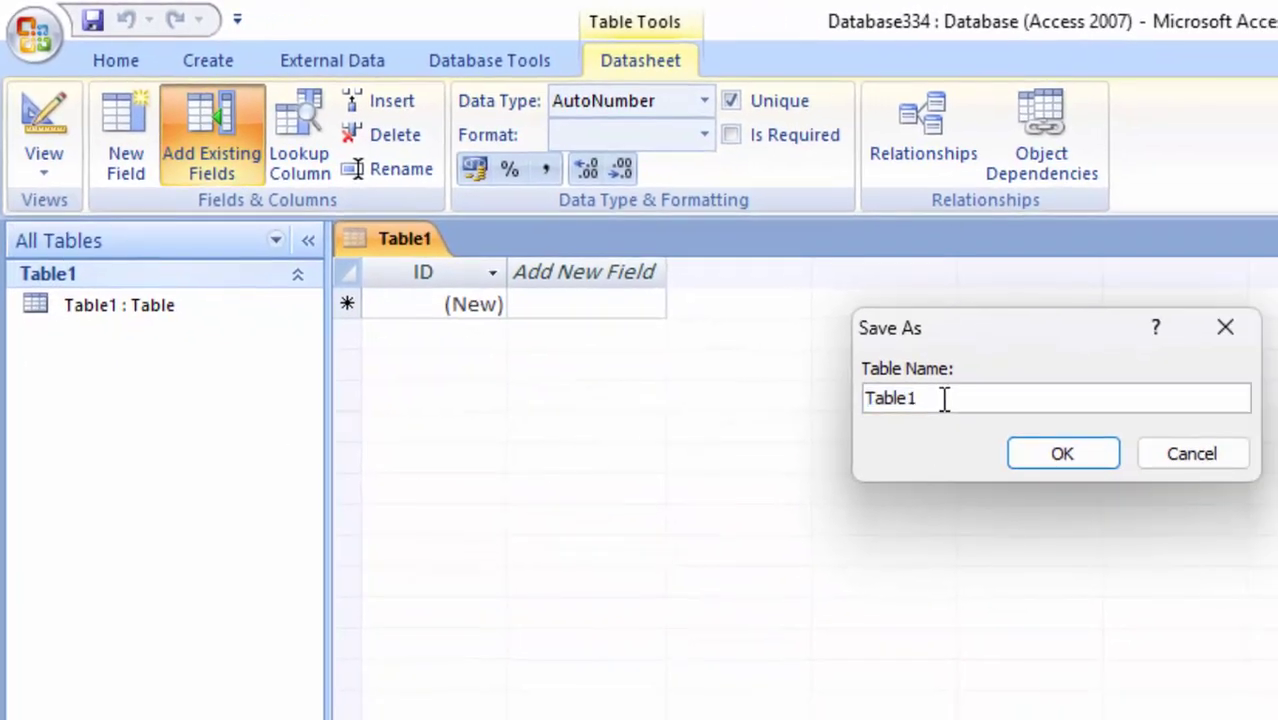
pyautogui.moveTo(944, 398); pyautogui.dragTo(784, 395)
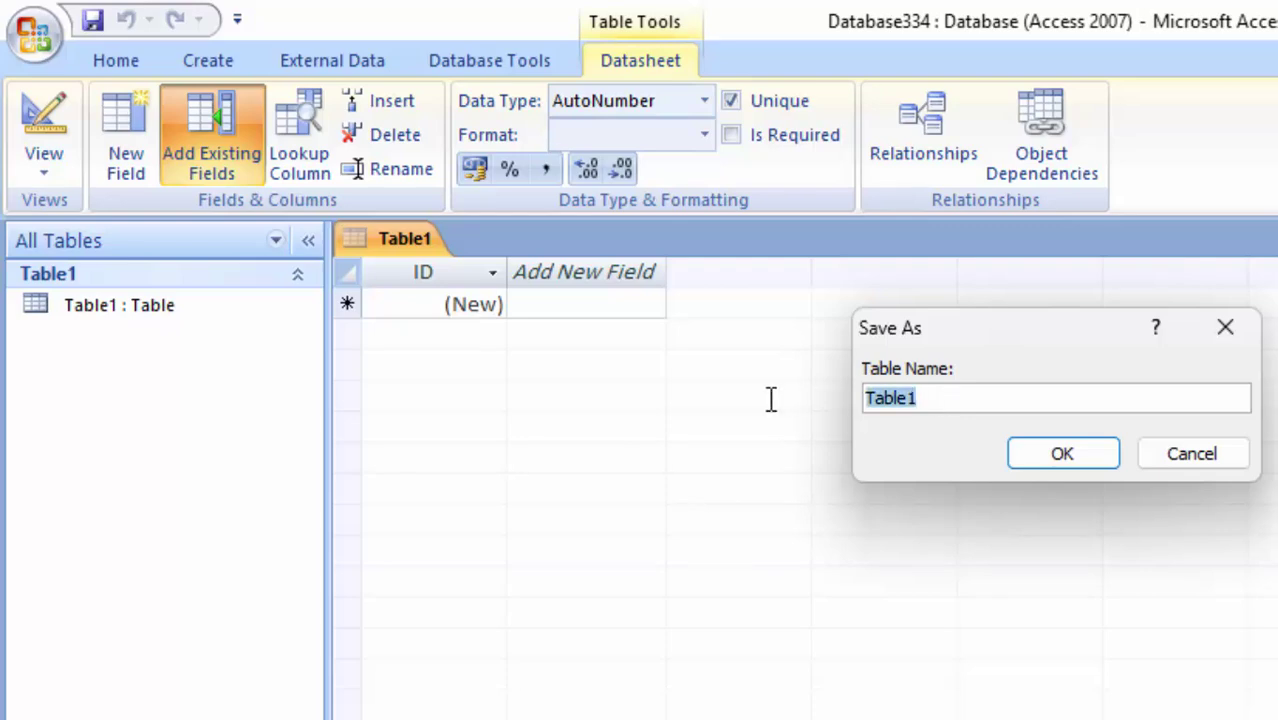
pyautogui.press('BackSpace')
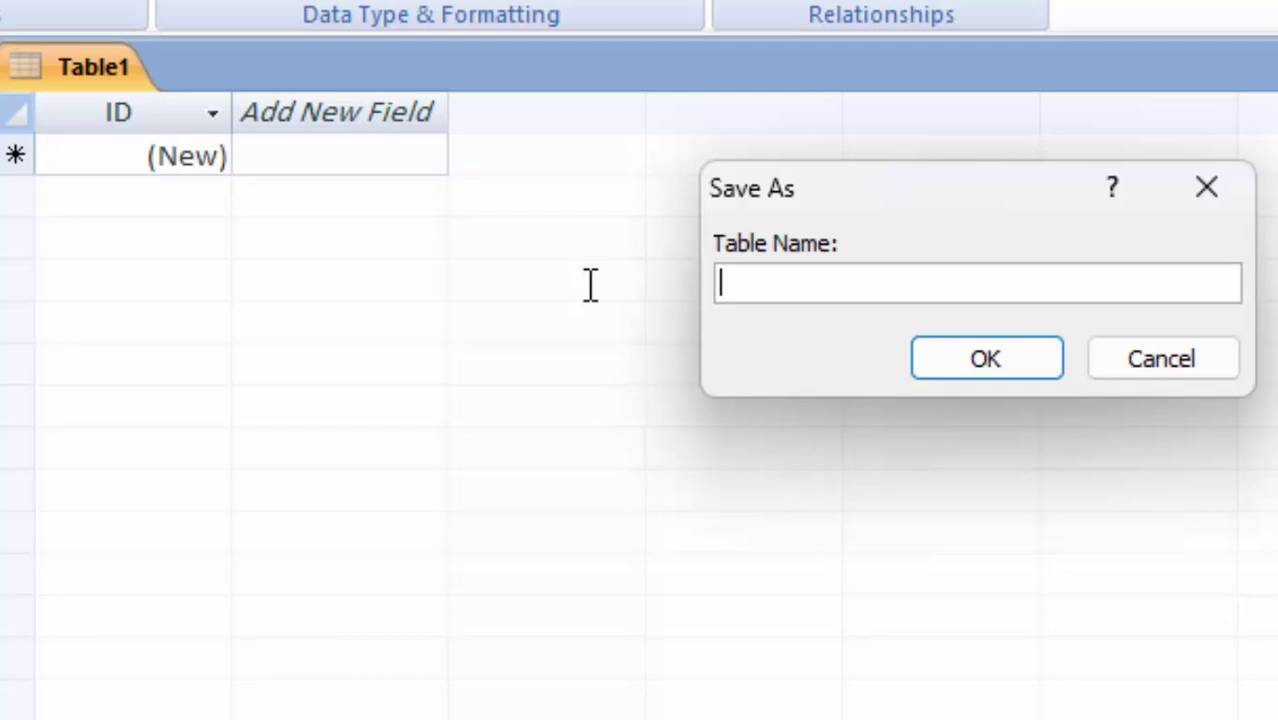
pyautogui.write('S')
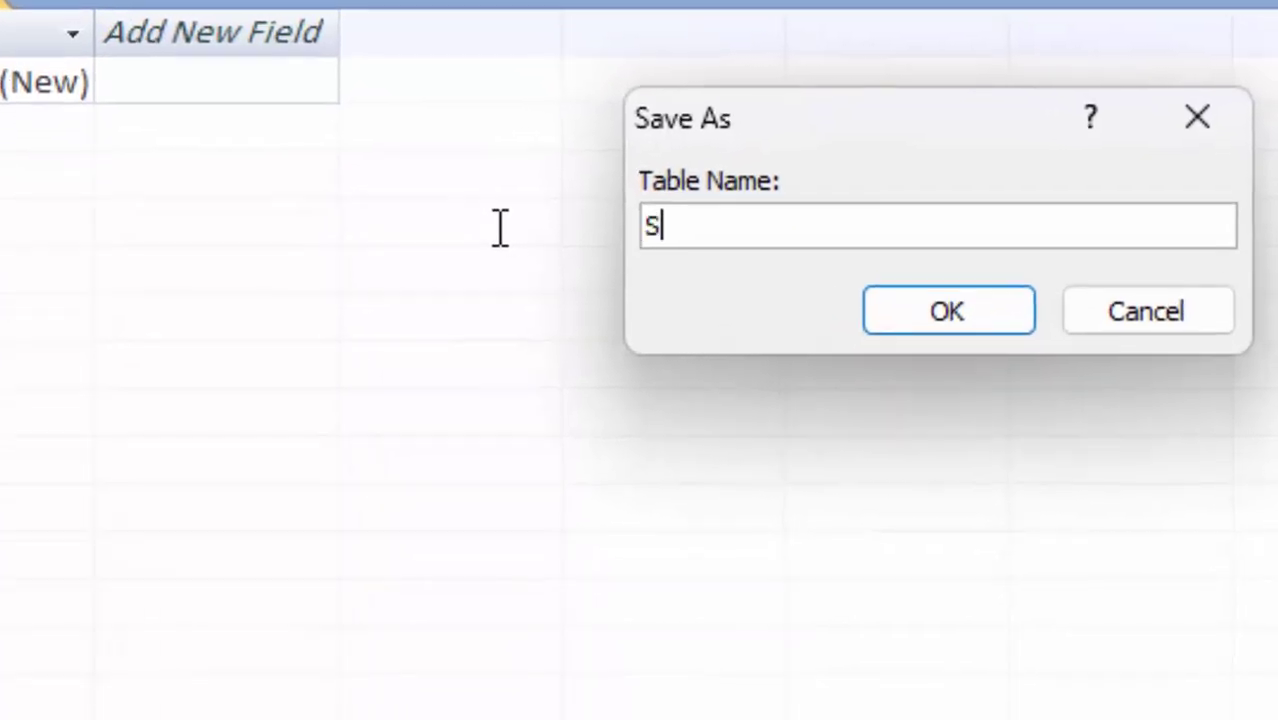
pyautogui.write('tudent')
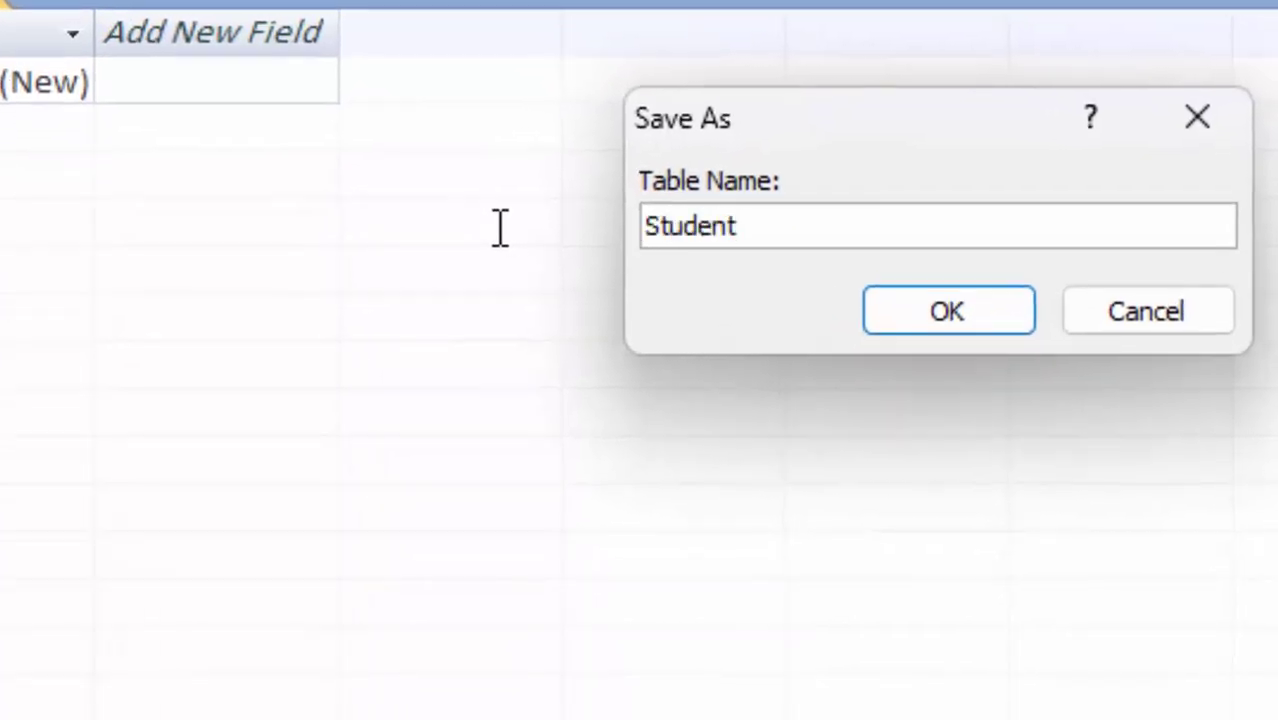
pyautogui.write('T')
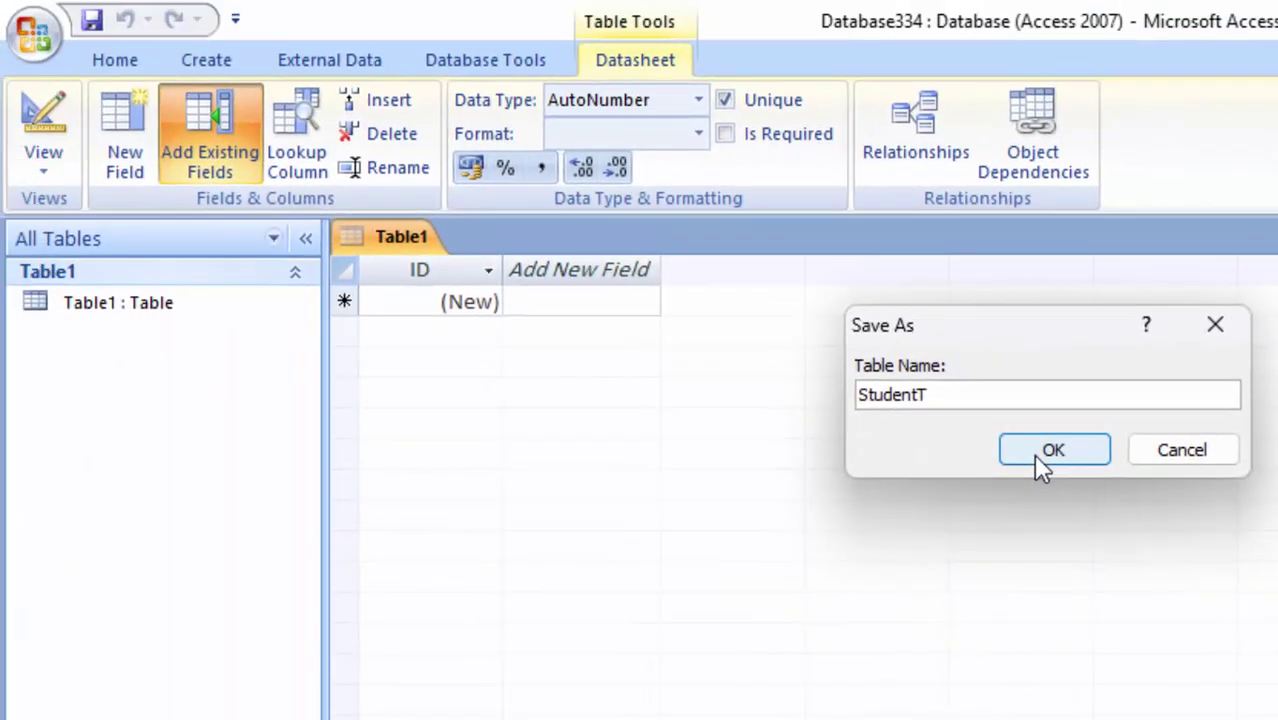
pyautogui.click(1036, 455)
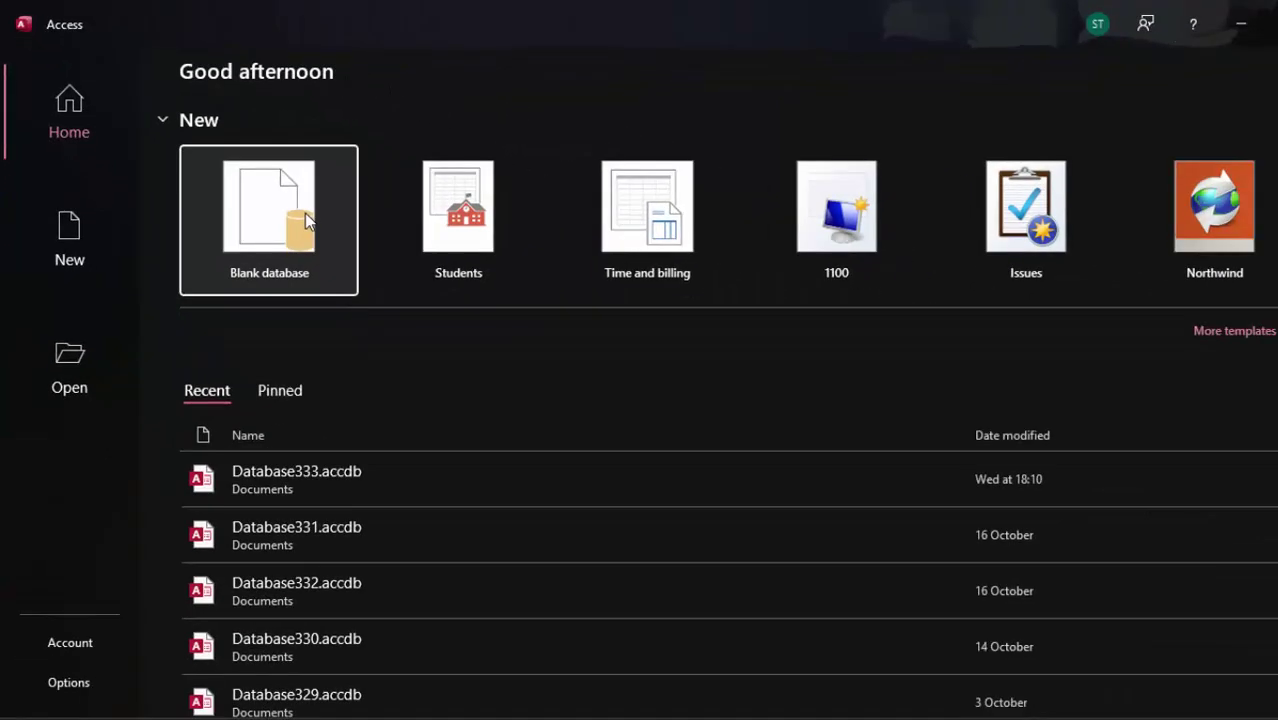
# Step: Create a new blank database in the newer Access version
pyautogui.click(307, 220)
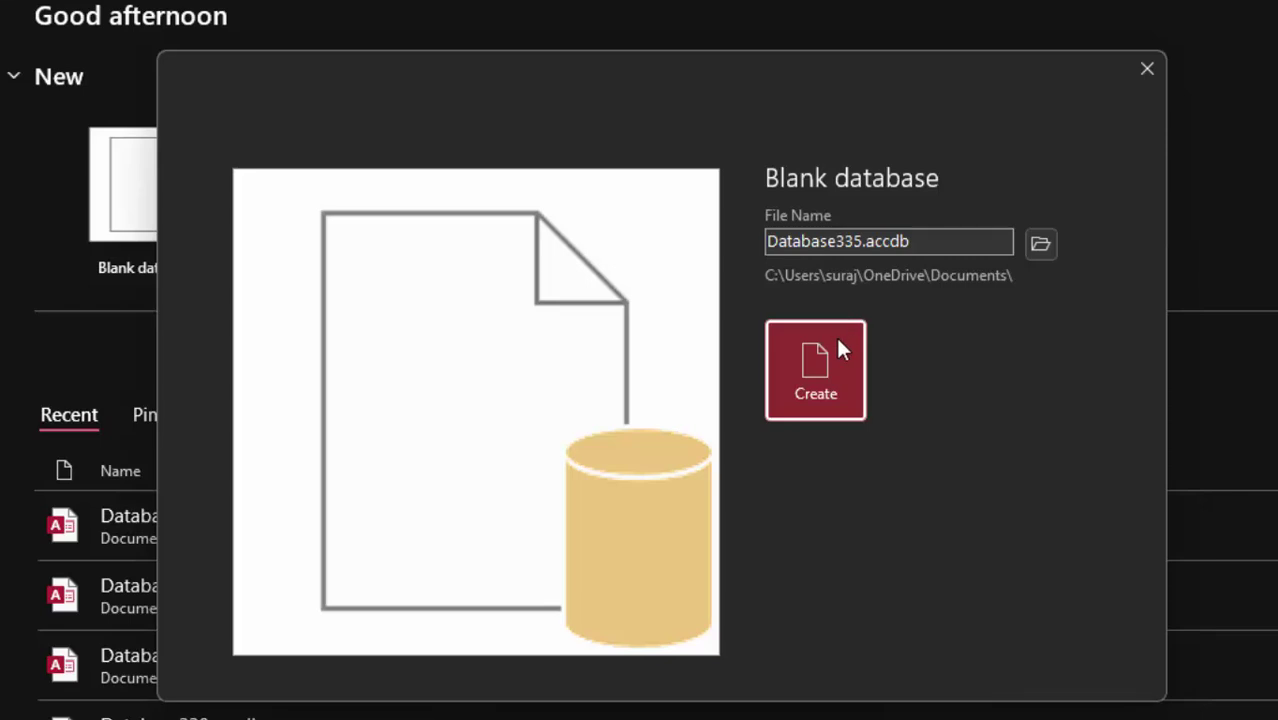
pyautogui.click(917, 241)
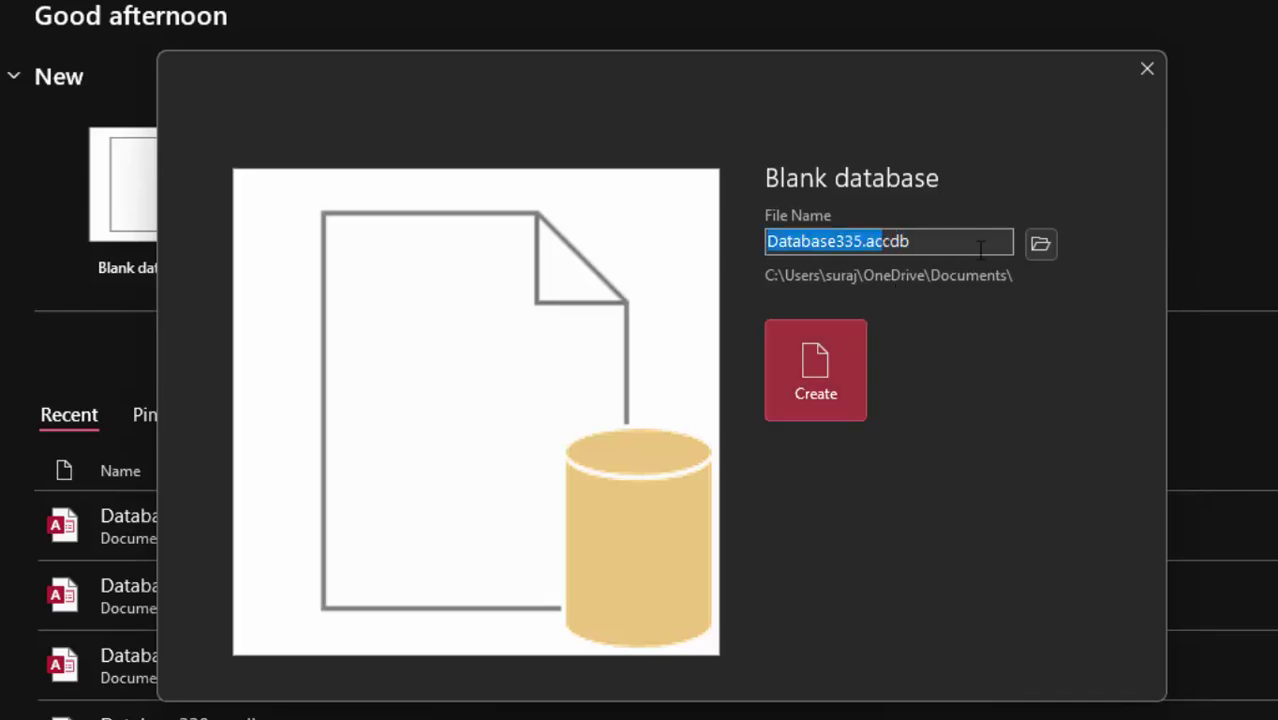
pyautogui.click(845, 340)
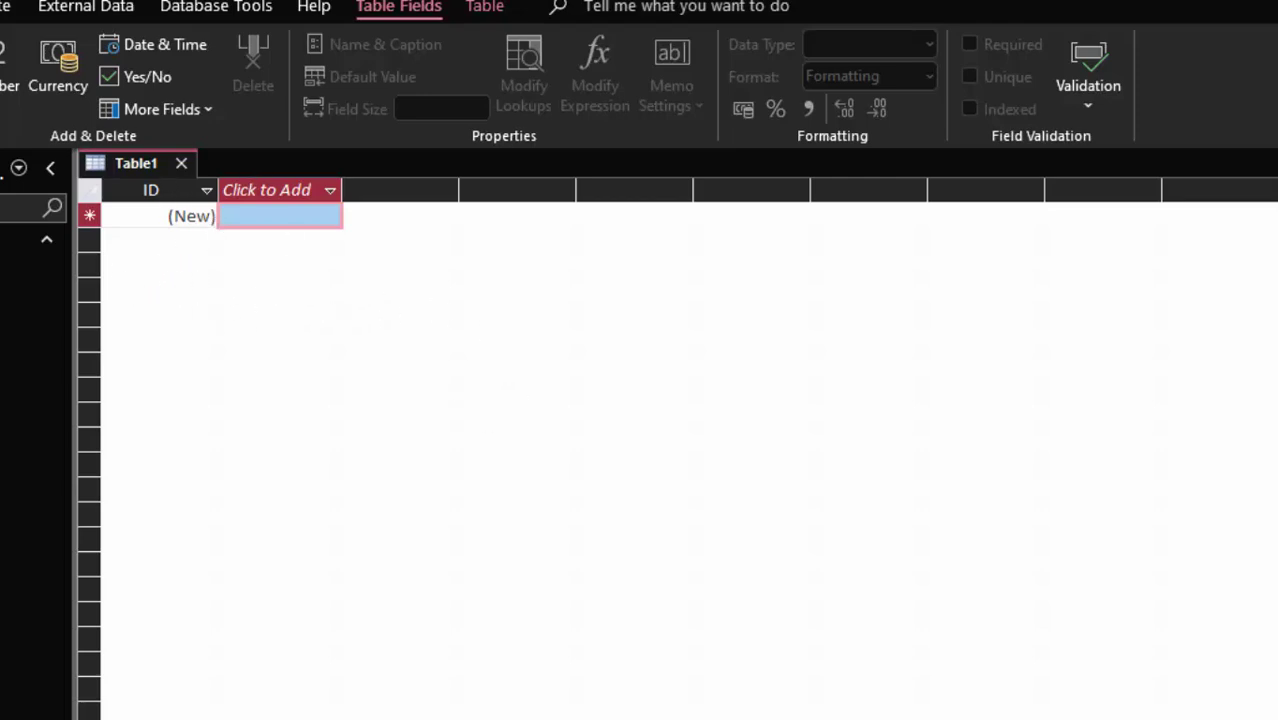
# Step: Save the new table as Student and select its ID field row
pyautogui.hotkey('ctrl', 's')
pyautogui.click(581, 246)
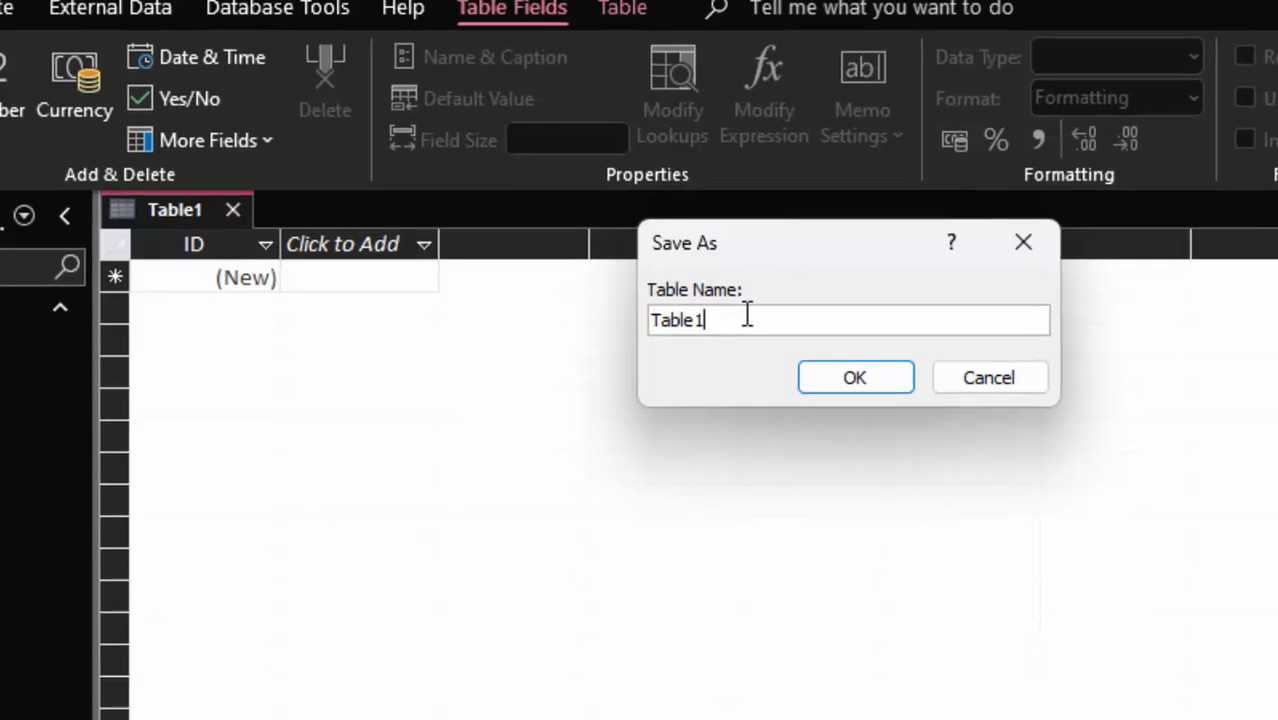
pyautogui.press('BackSpace')
pyautogui.press('BackSpace')
pyautogui.press('BackSpace')
pyautogui.press('BackSpace')
pyautogui.write('S')
pyautogui.write('tudent')
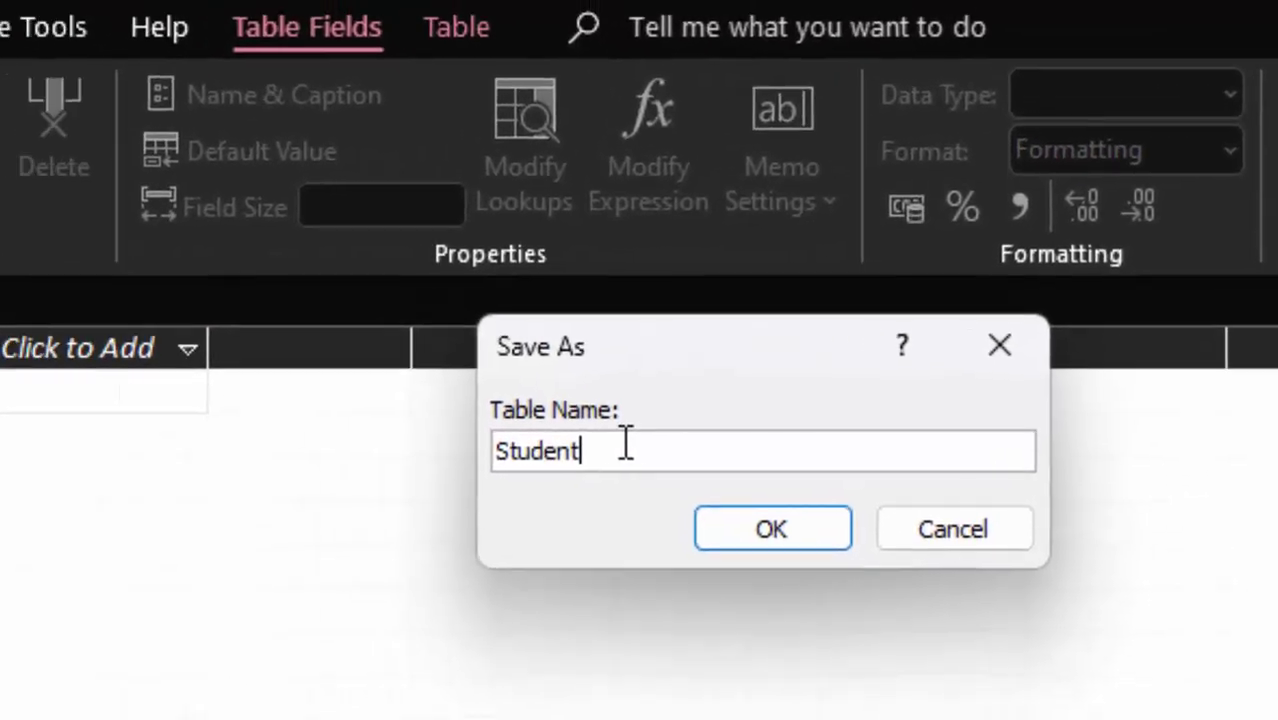
pyautogui.press('Return')
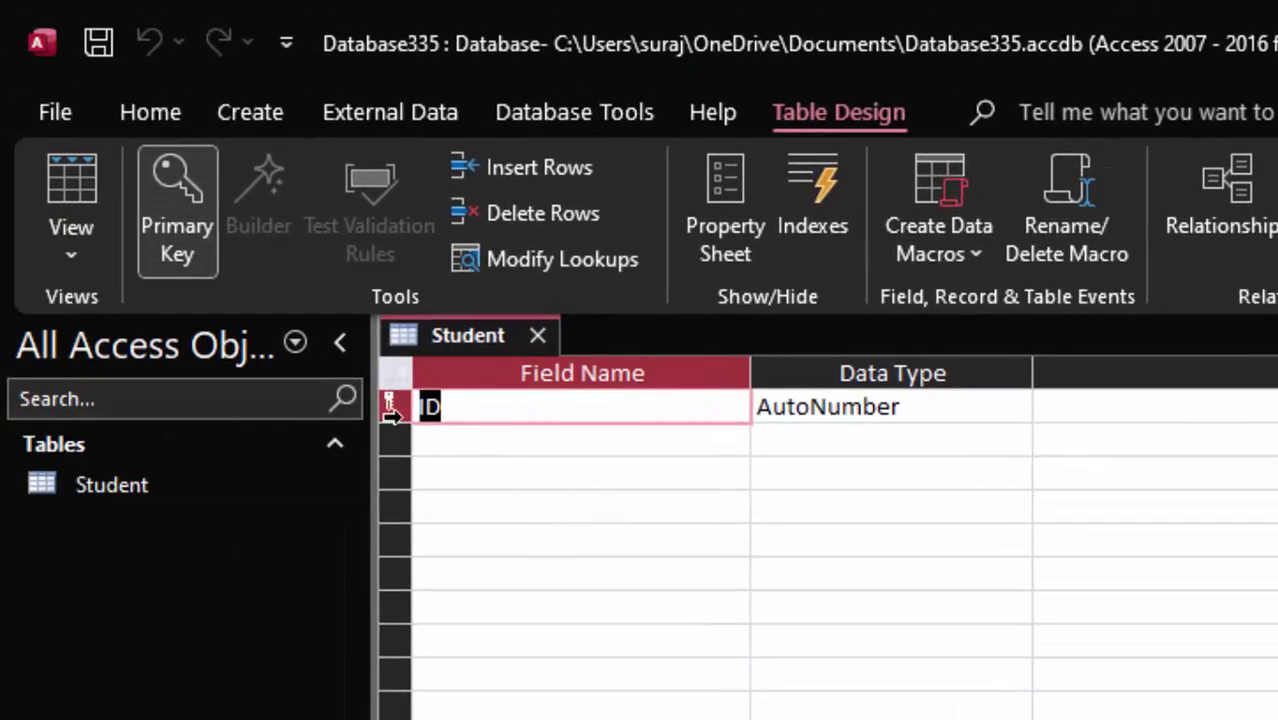
pyautogui.click(393, 405)
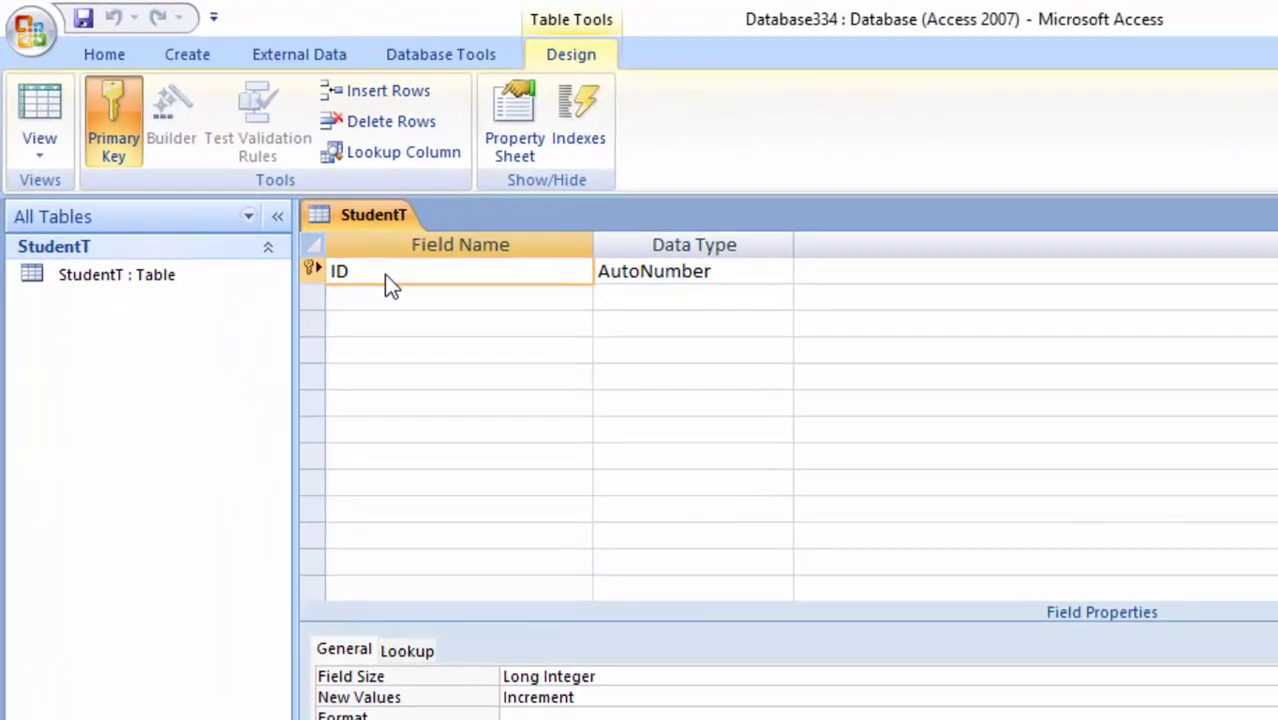
# Step: Rename the ID field to Roll_no and give it the description 'Data types'
pyautogui.click(385, 276)
pyautogui.moveTo(385, 276); pyautogui.dragTo(315, 270)
pyautogui.press('BackSpace')
pyautogui.write('Rol')
pyautogui.write('l')
pyautogui.write('_n')
pyautogui.write('o')
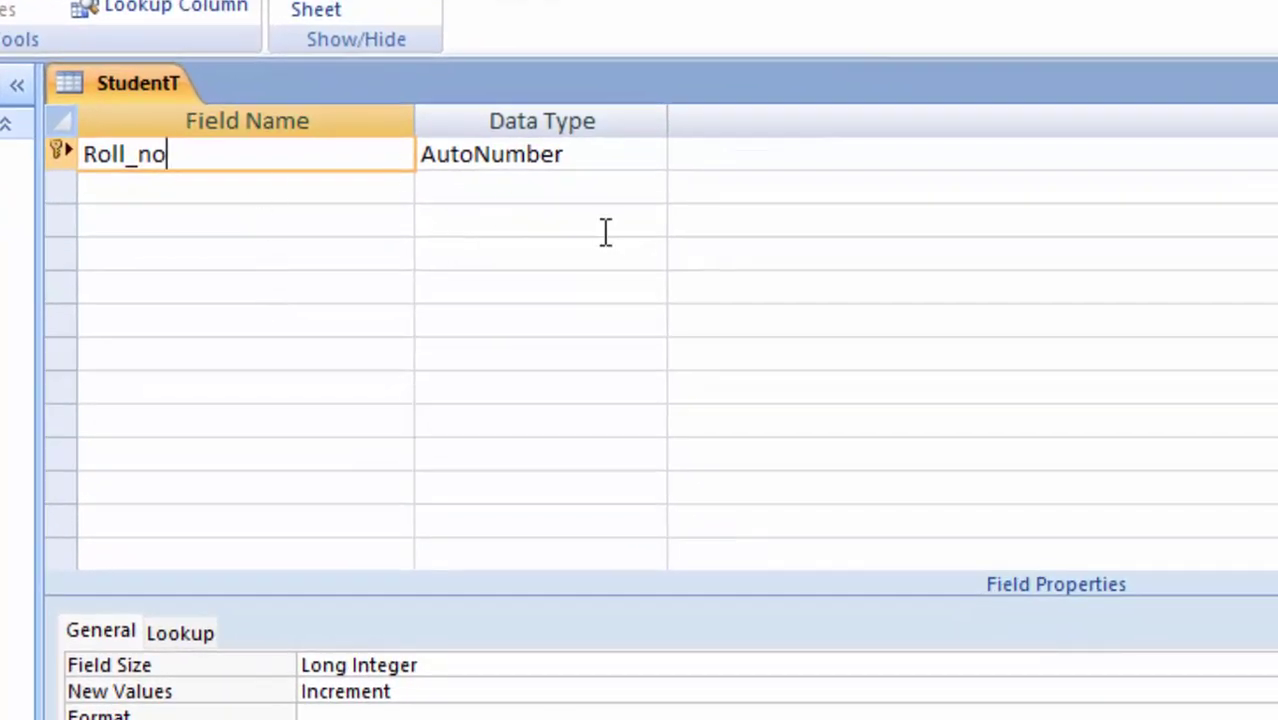
pyautogui.click(640, 166)
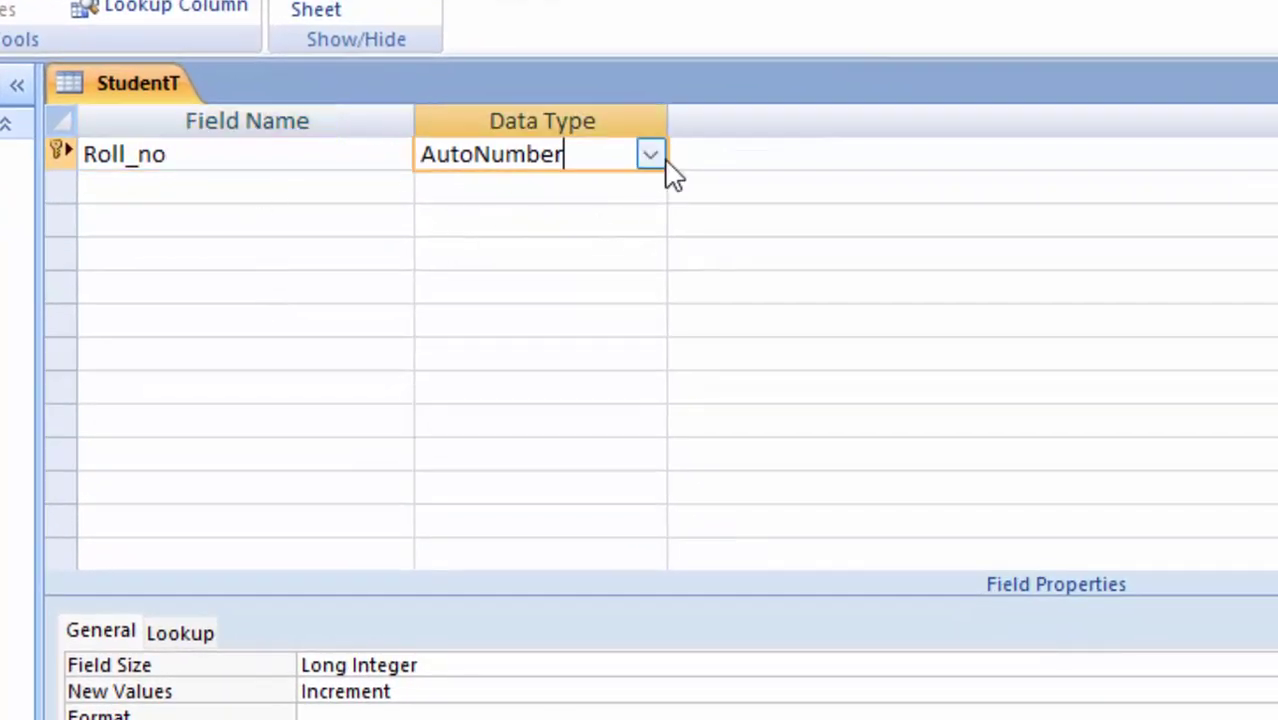
pyautogui.click(651, 158)
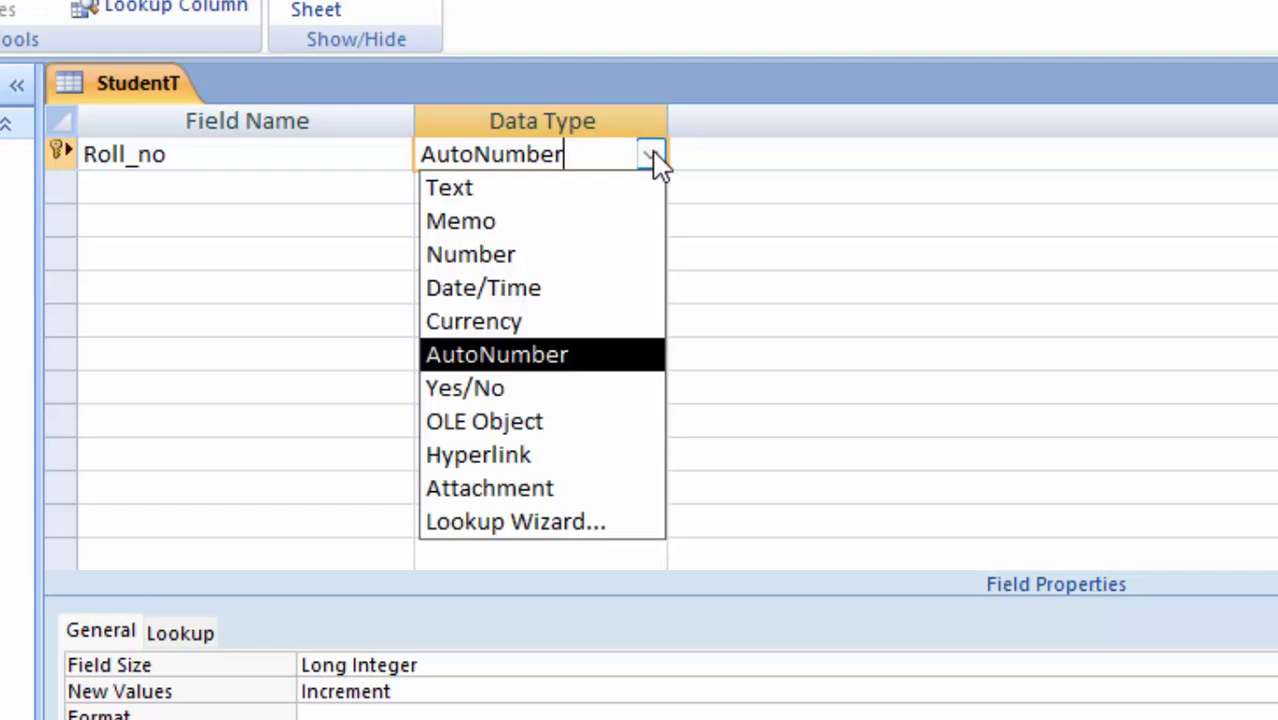
pyautogui.click(738, 150)
pyautogui.write('Da')
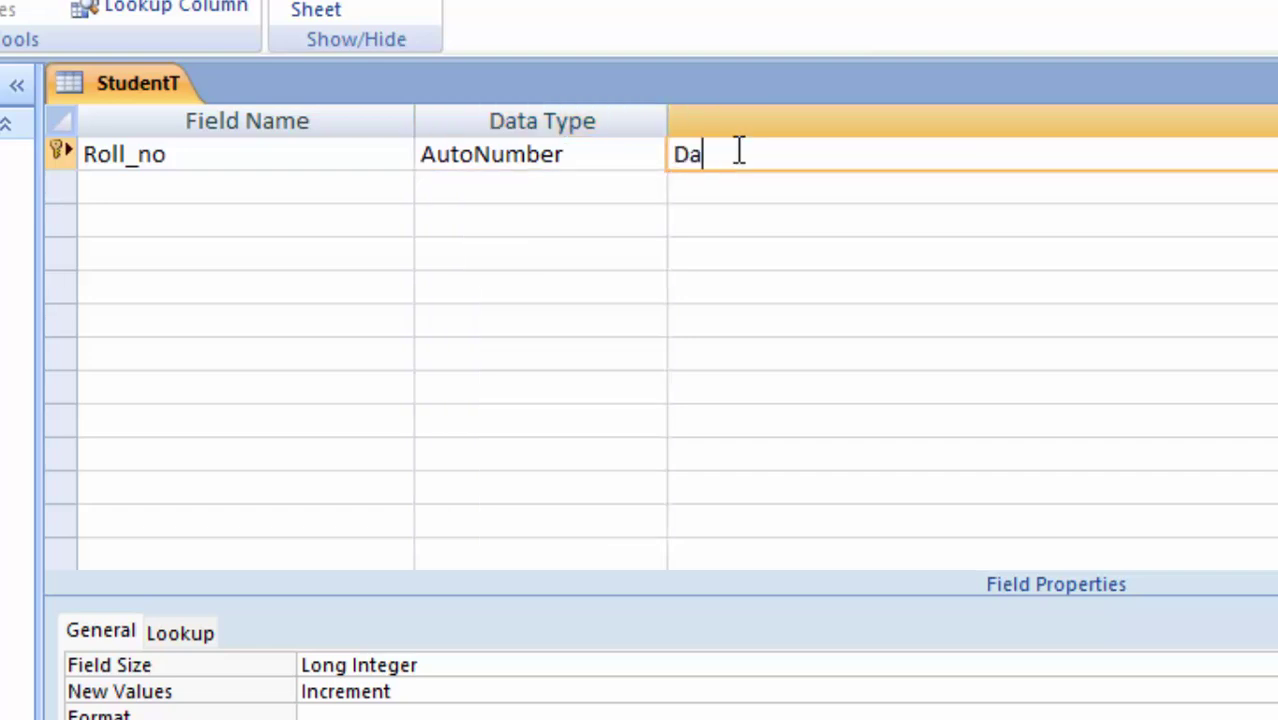
pyautogui.write('ta typ')
pyautogui.write('es')
# Step: Change Roll_no's data type from AutoNumber to Text, leaving New Values as Increment
pyautogui.click(619, 155)
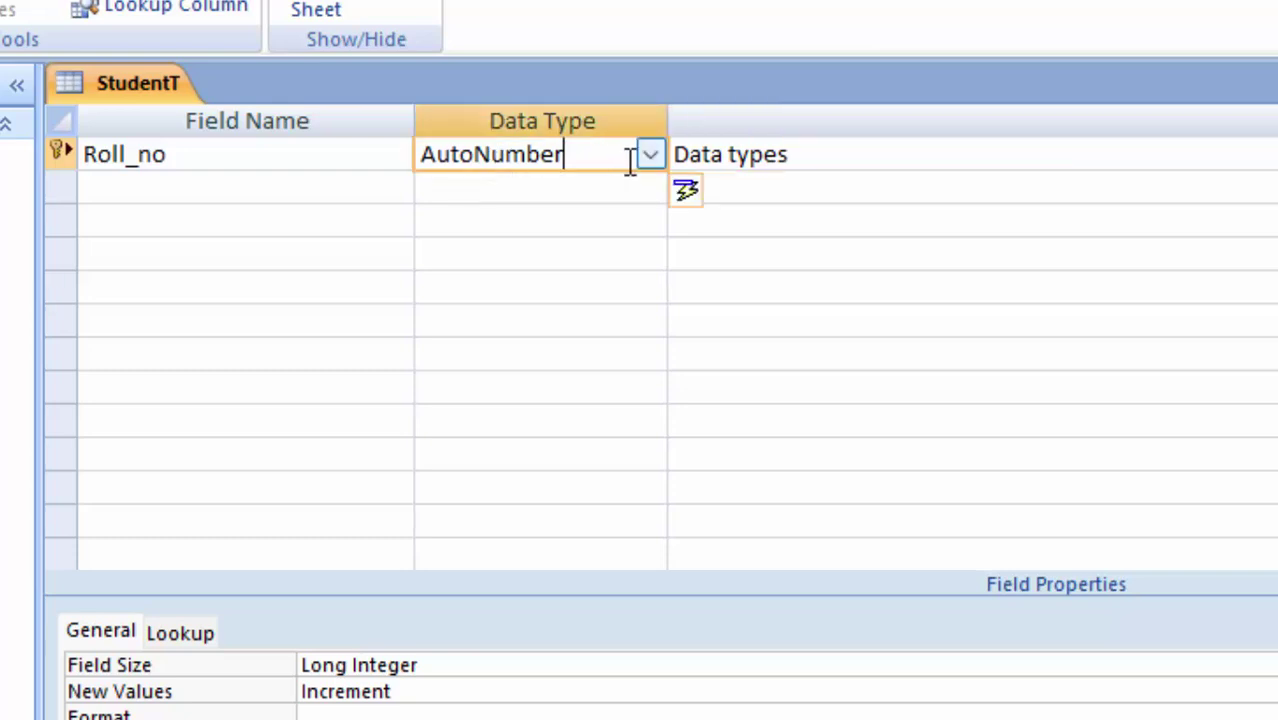
pyautogui.click(651, 157)
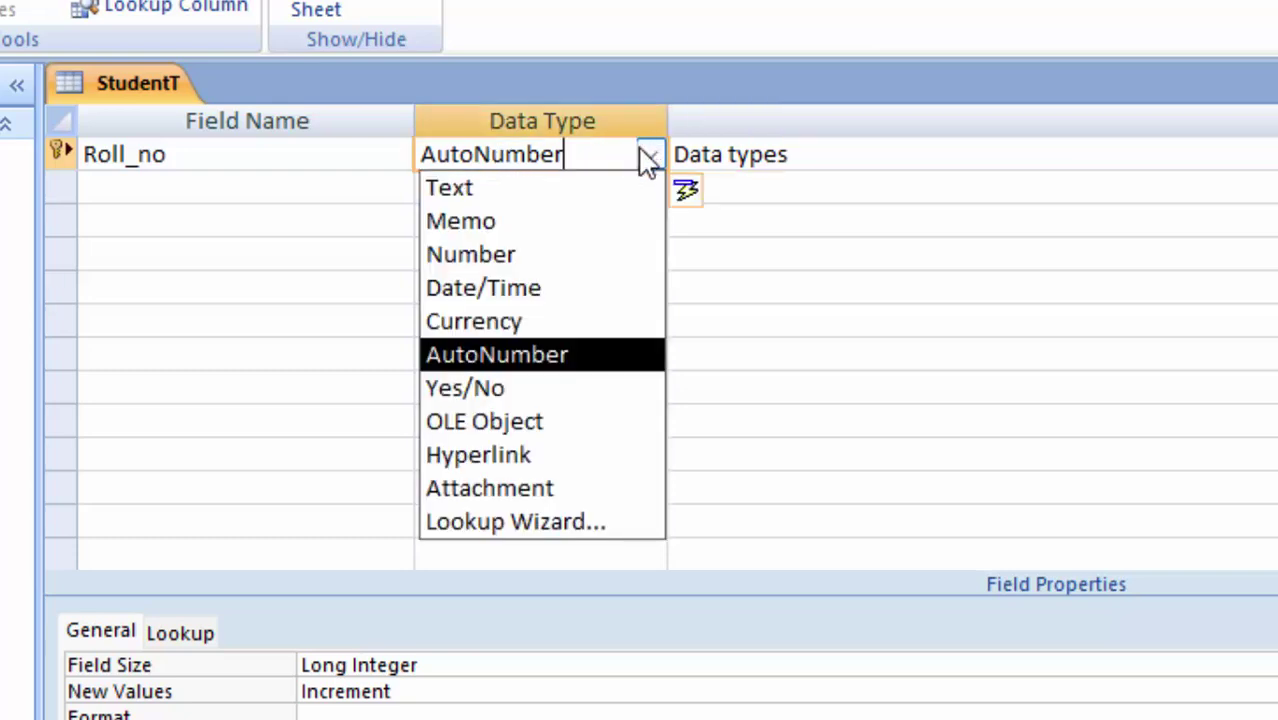
pyautogui.click(648, 158)
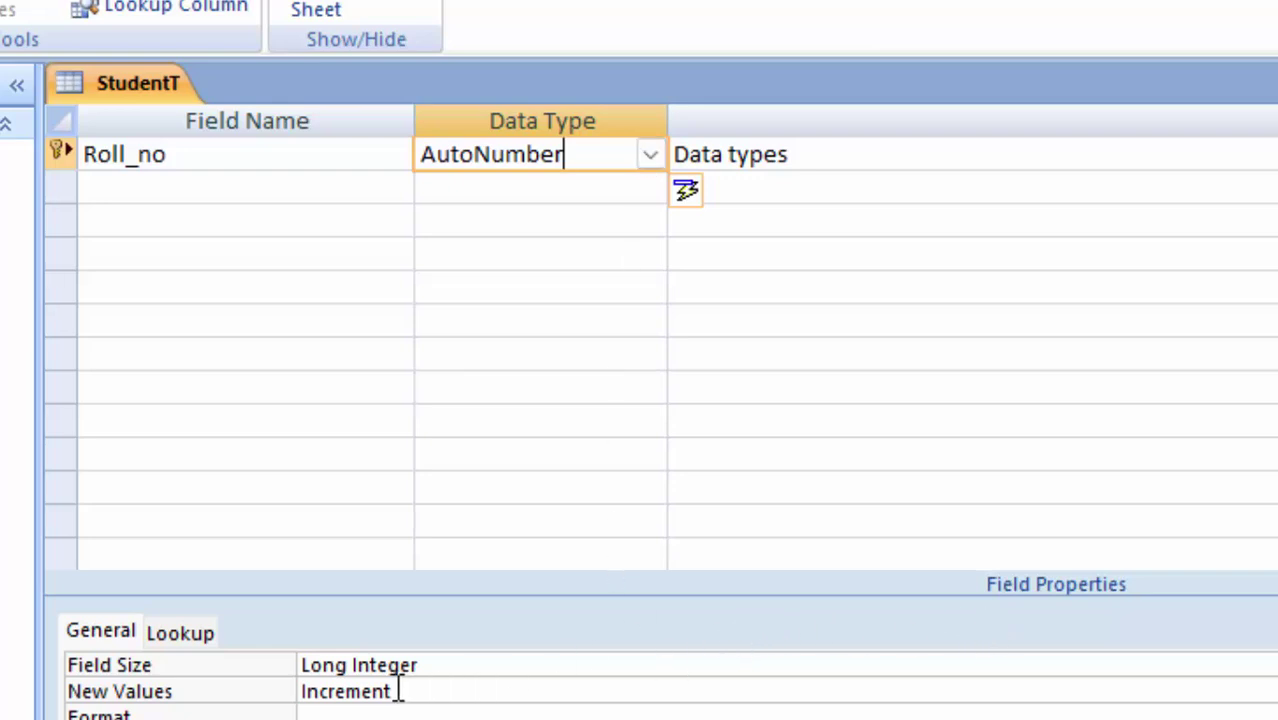
pyautogui.moveTo(393, 690); pyautogui.dragTo(293, 693)
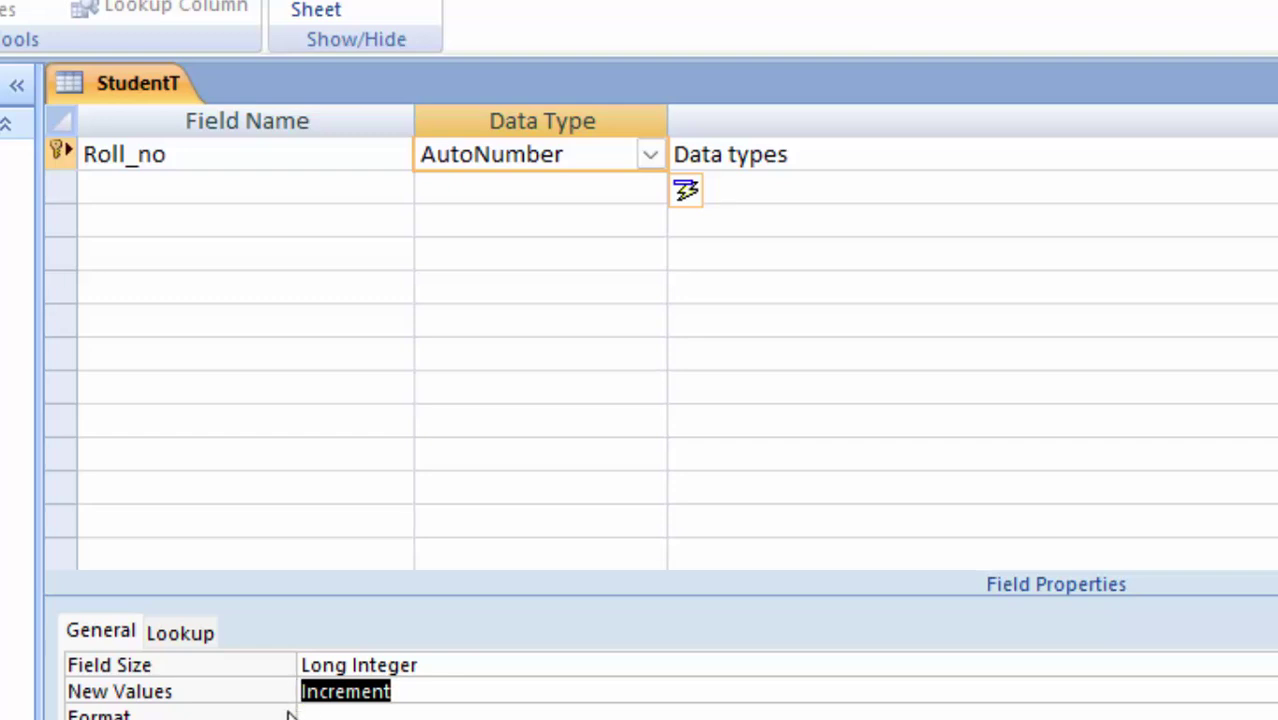
pyautogui.hotkey('alt', 'Down')
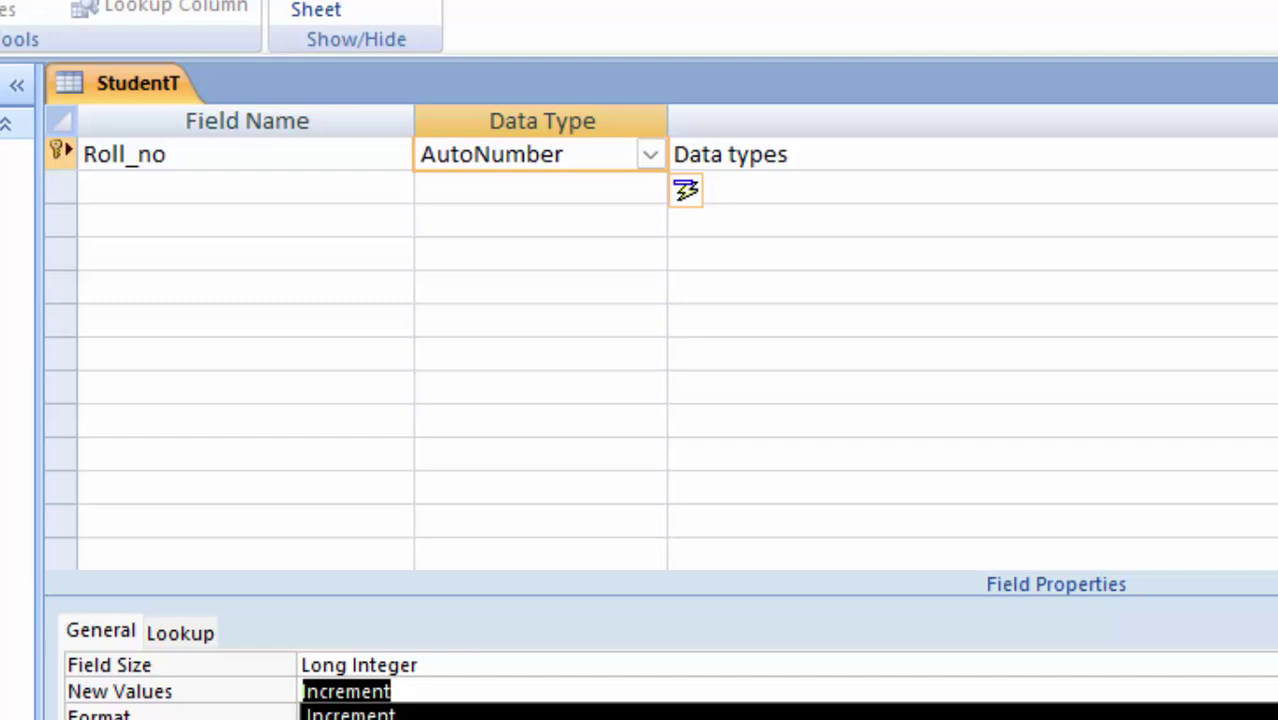
pyautogui.press('Return')
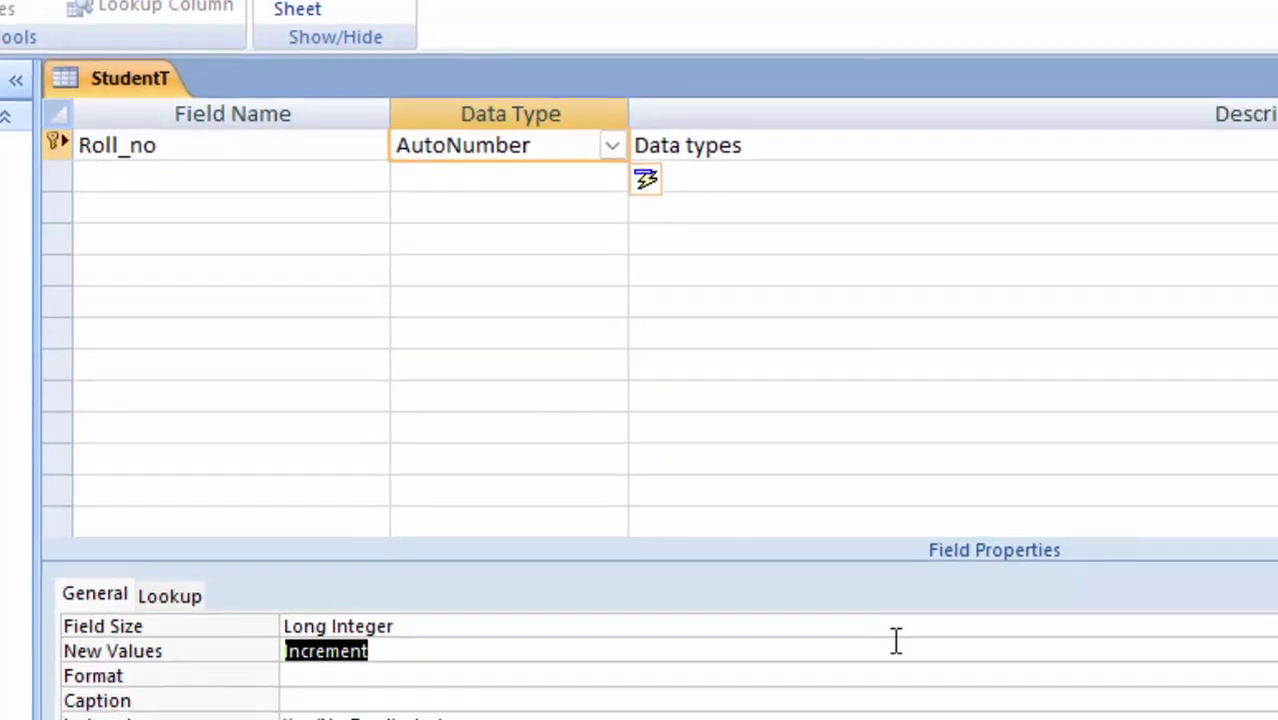
pyautogui.hotkey('alt', 'Down')
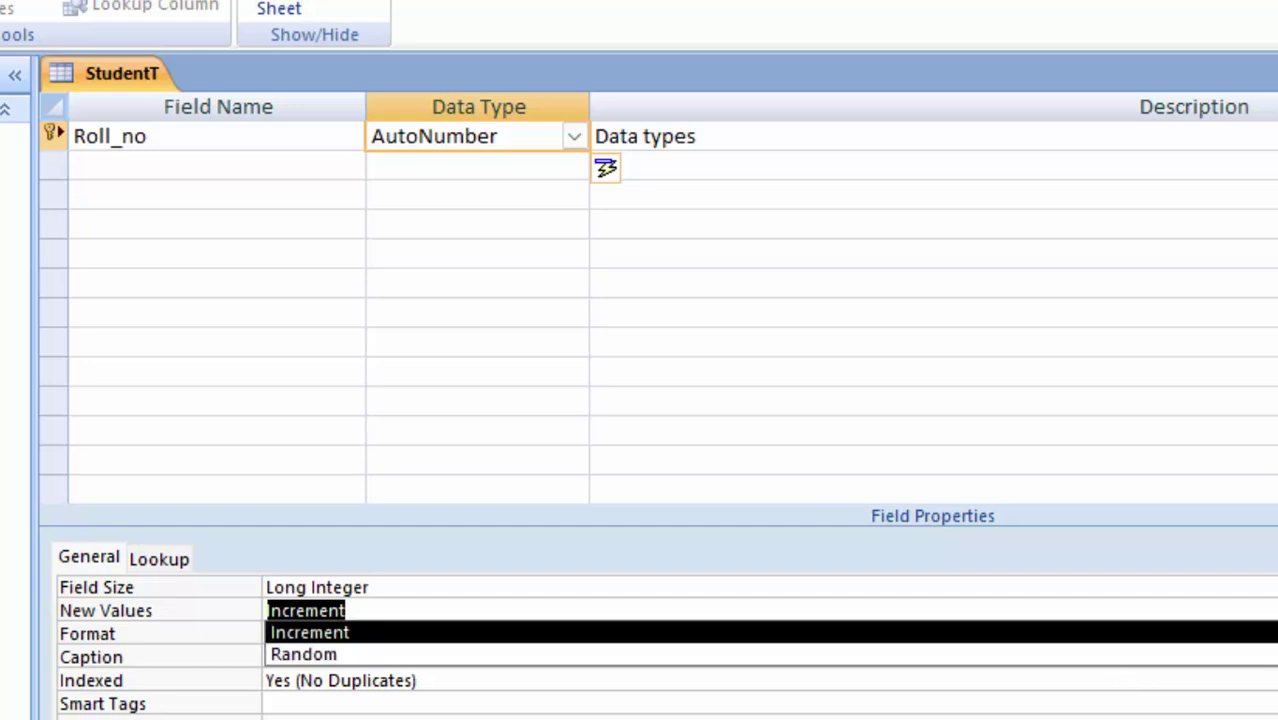
pyautogui.press('Down')
pyautogui.click(574, 134)
pyautogui.click(574, 134)
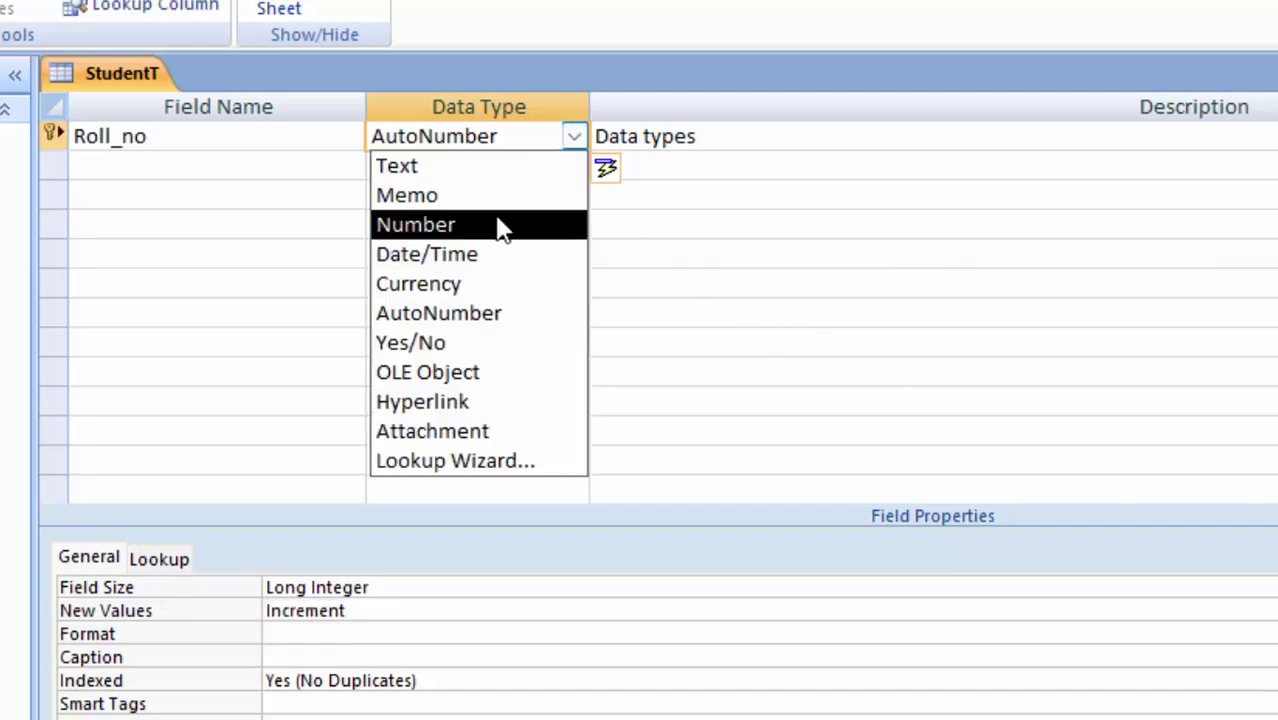
pyautogui.click(482, 180)
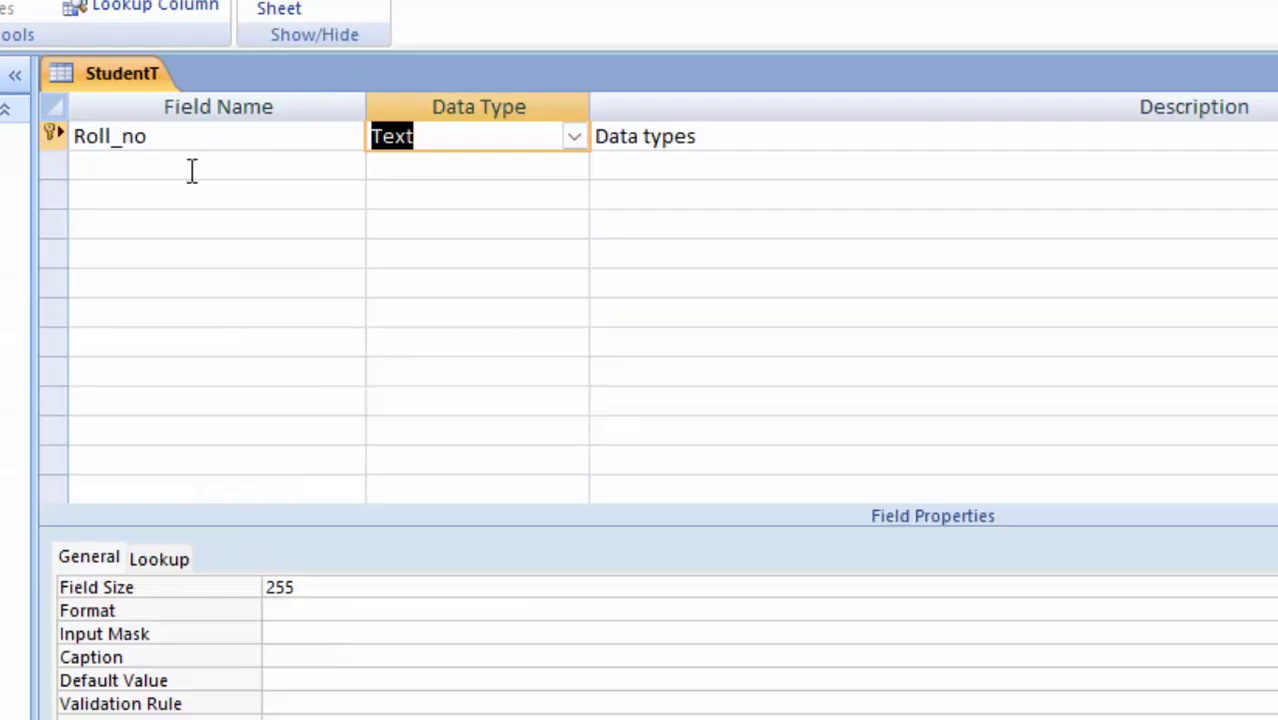
# Step: Add a Name_of_students Text field and a Computer Number field below Roll_no
pyautogui.click(192, 168)
pyautogui.write('Na')
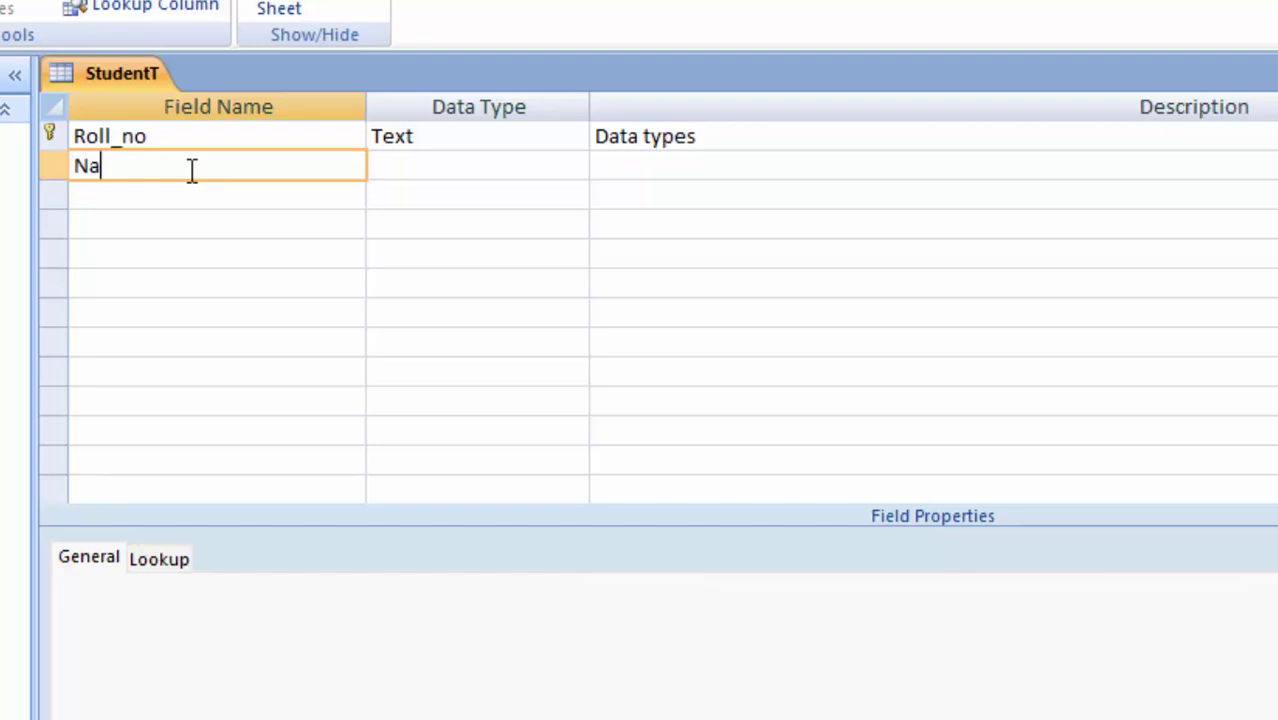
pyautogui.write('me ')
pyautogui.write('_of_')
pyautogui.write('student')
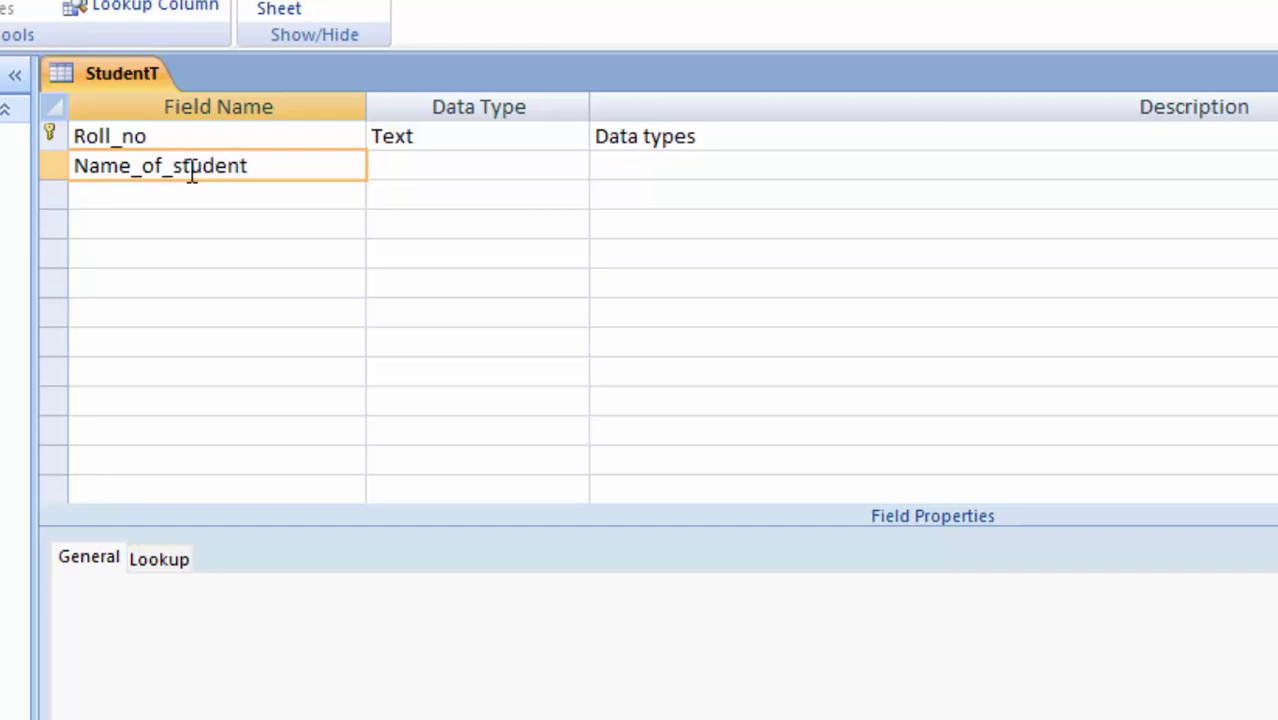
pyautogui.write('s')
pyautogui.click(477, 172)
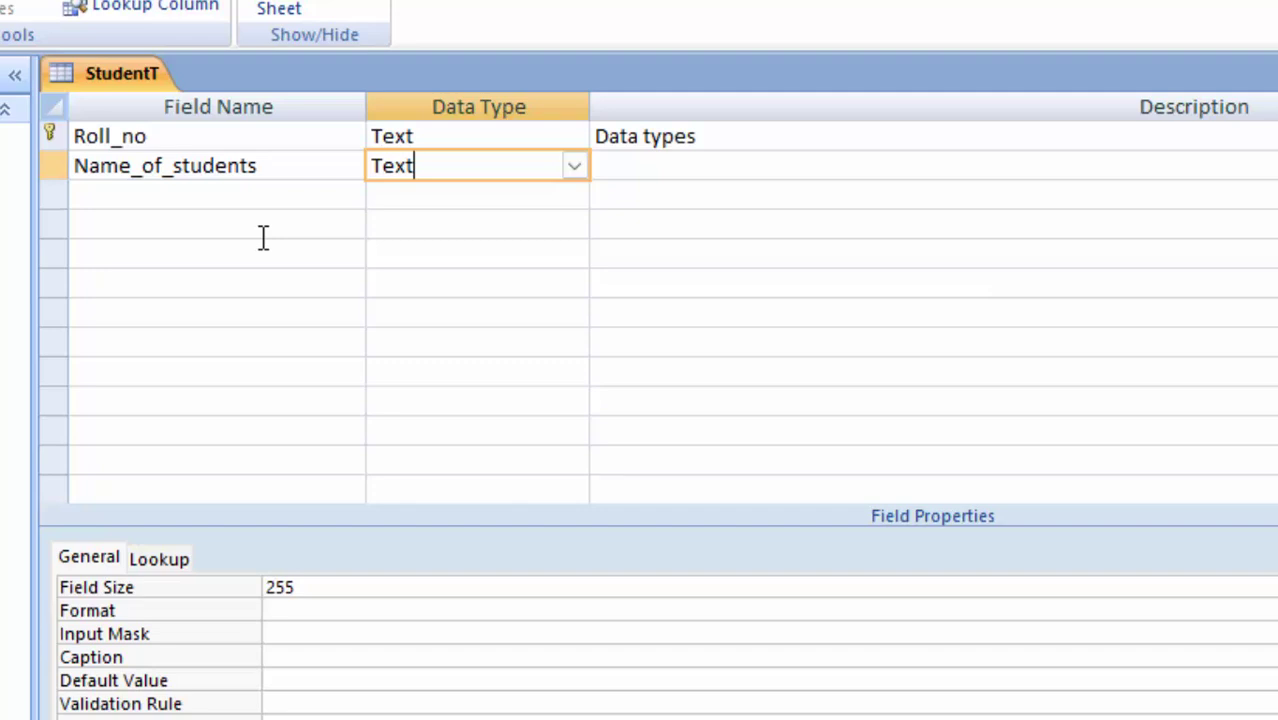
pyautogui.click(150, 206)
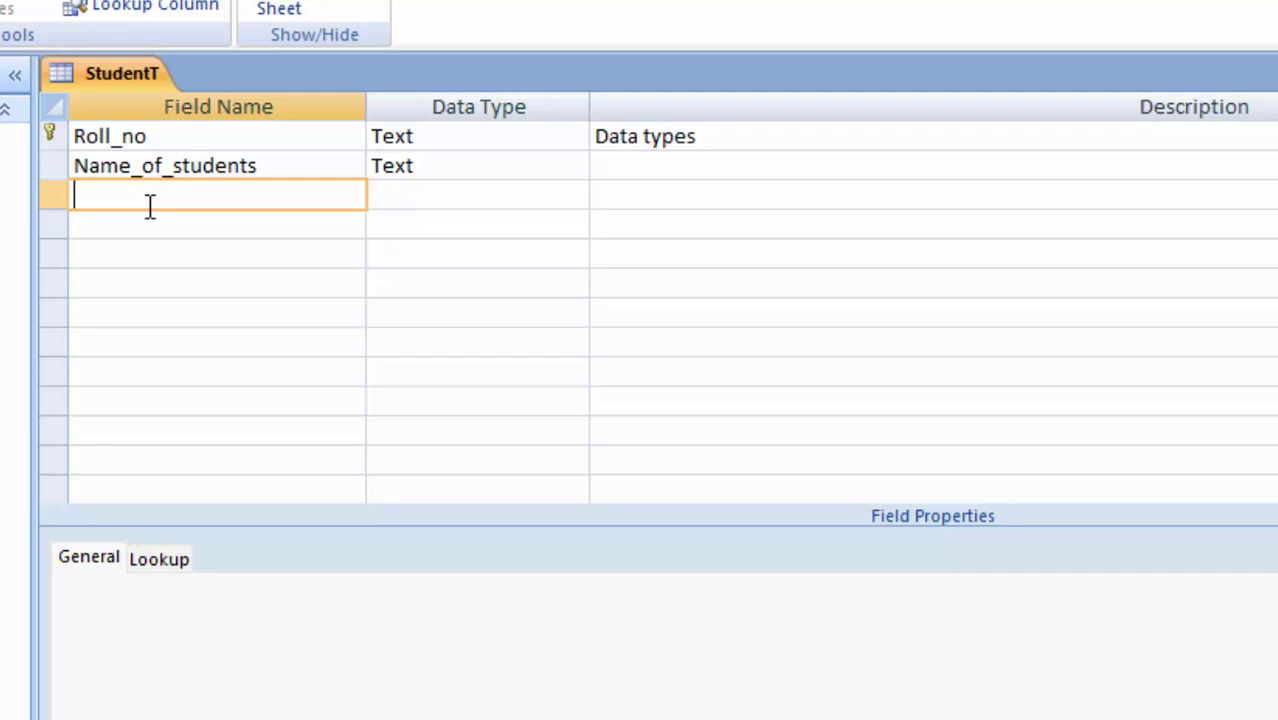
pyautogui.write('C')
pyautogui.write('ompute')
pyautogui.write('r')
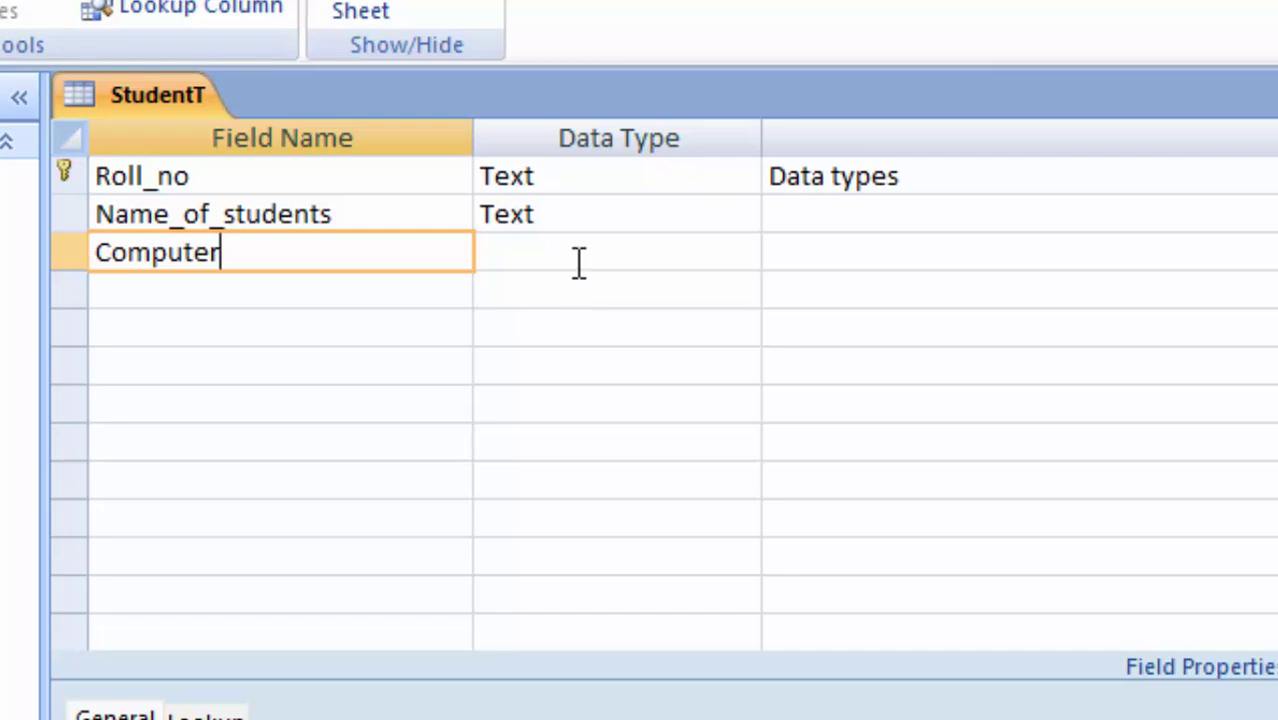
pyautogui.click(612, 256)
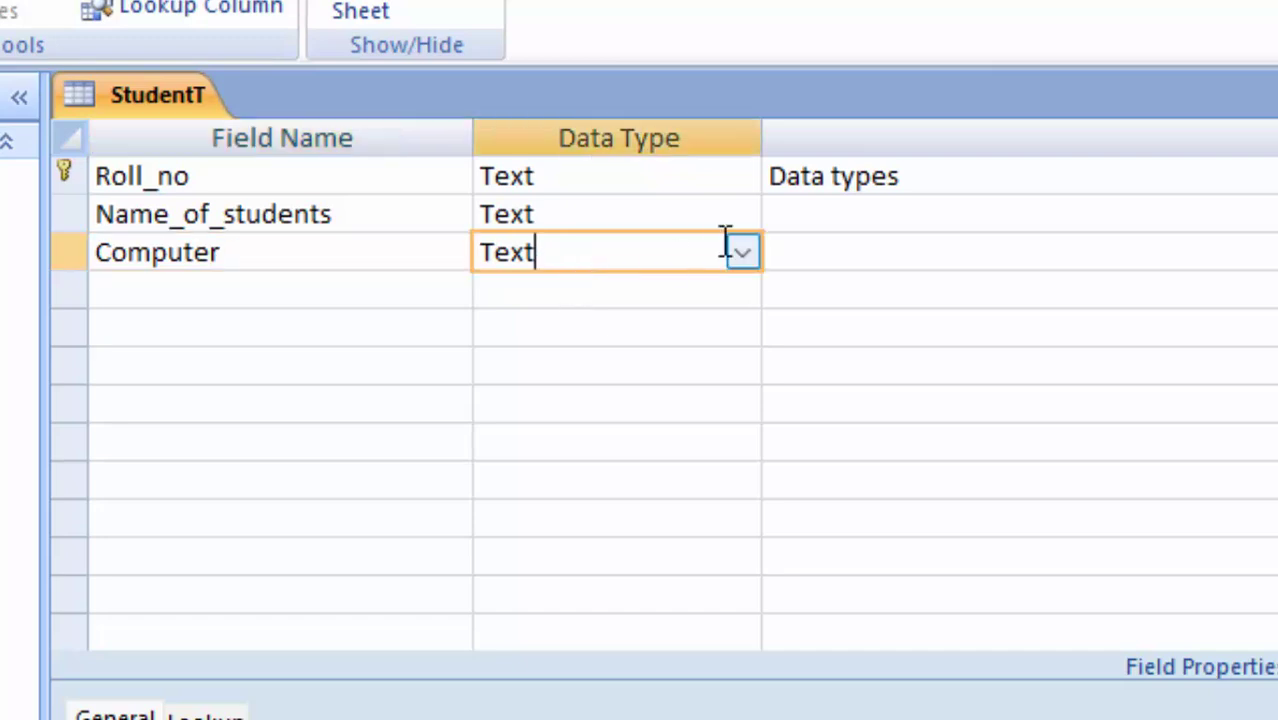
pyautogui.click(740, 254)
pyautogui.click(658, 354)
pyautogui.click(207, 286)
# Step: Add English and Maths fields, both with the Number data type
pyautogui.write('E')
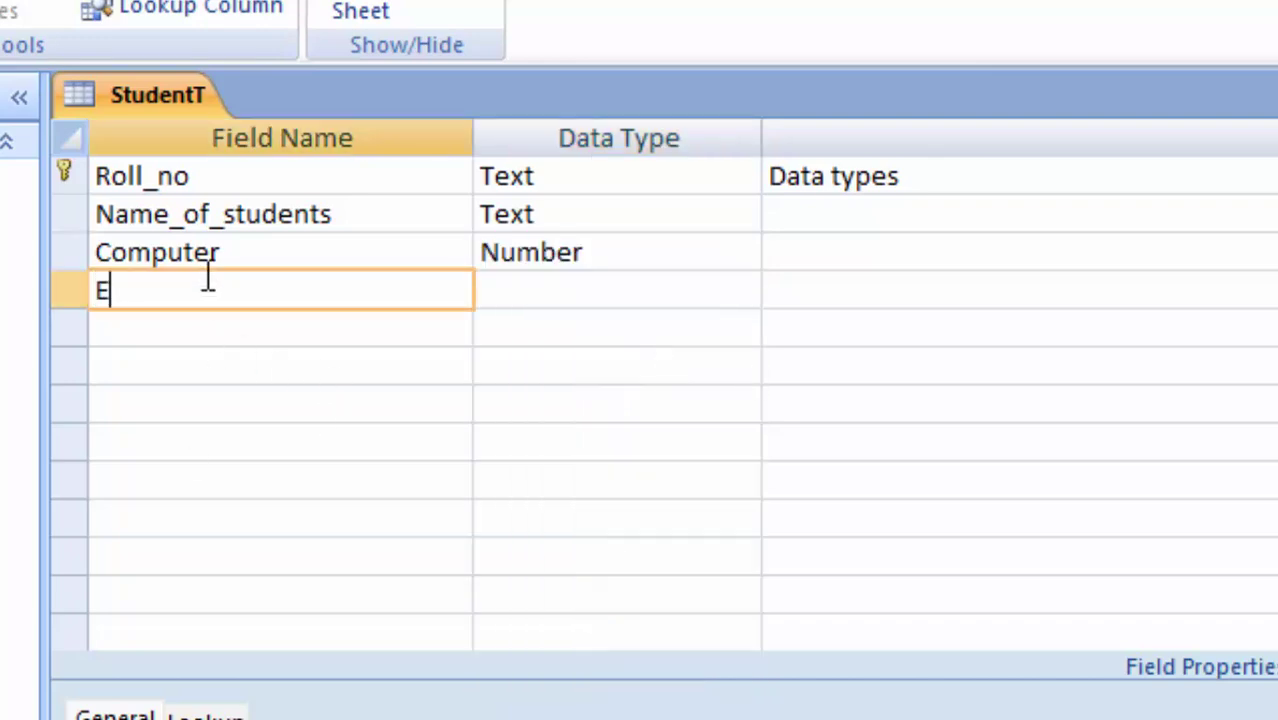
pyautogui.write('nglish')
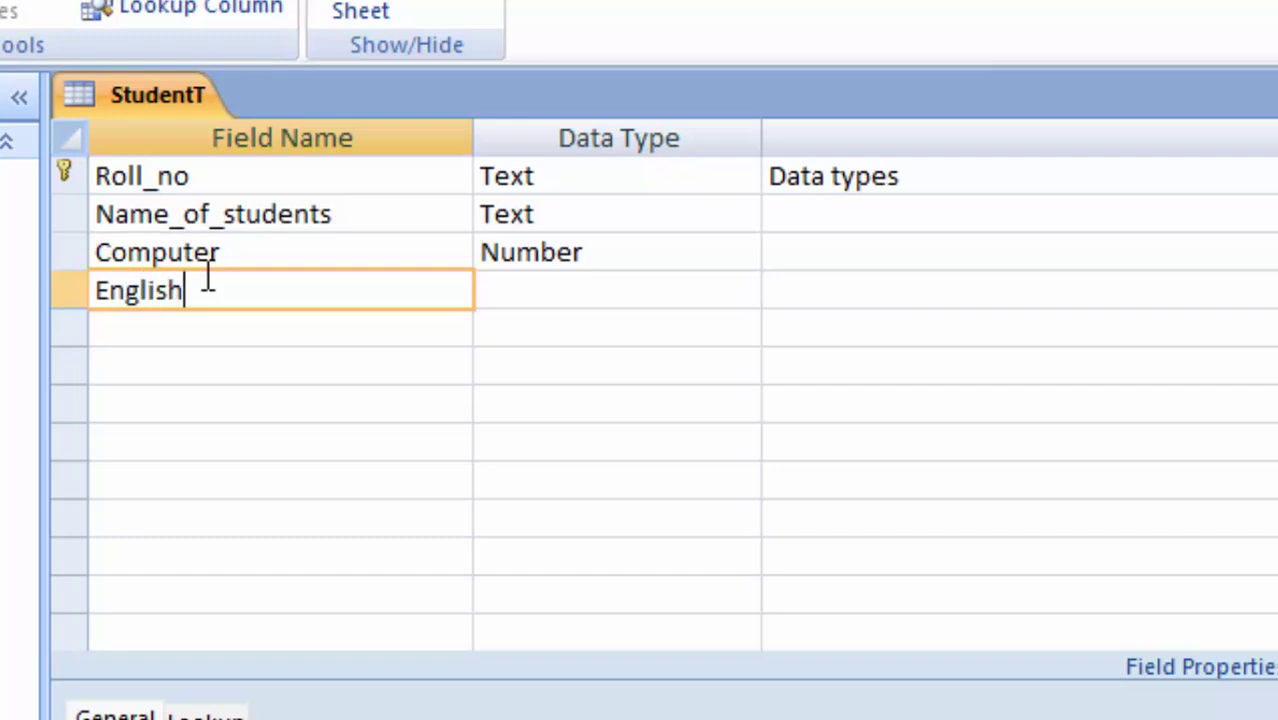
pyautogui.press('BackSpace')
pyautogui.write('h')
pyautogui.click(617, 290)
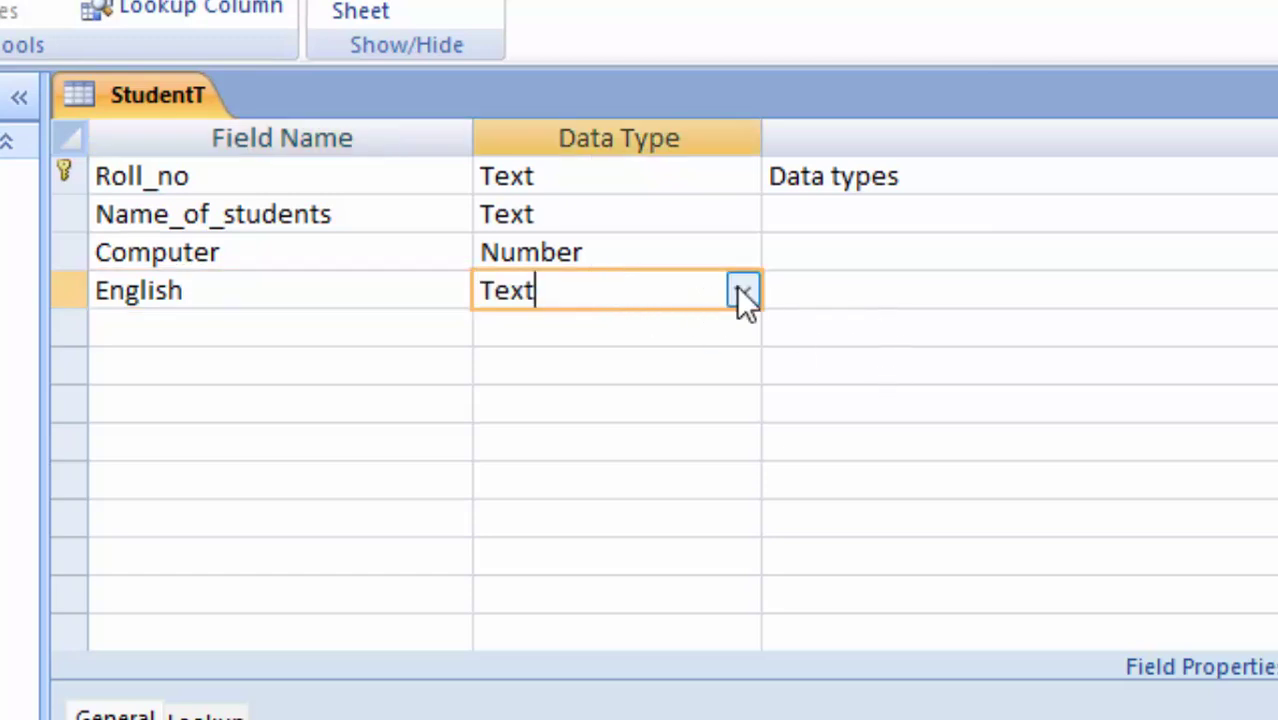
pyautogui.click(741, 290)
pyautogui.click(667, 400)
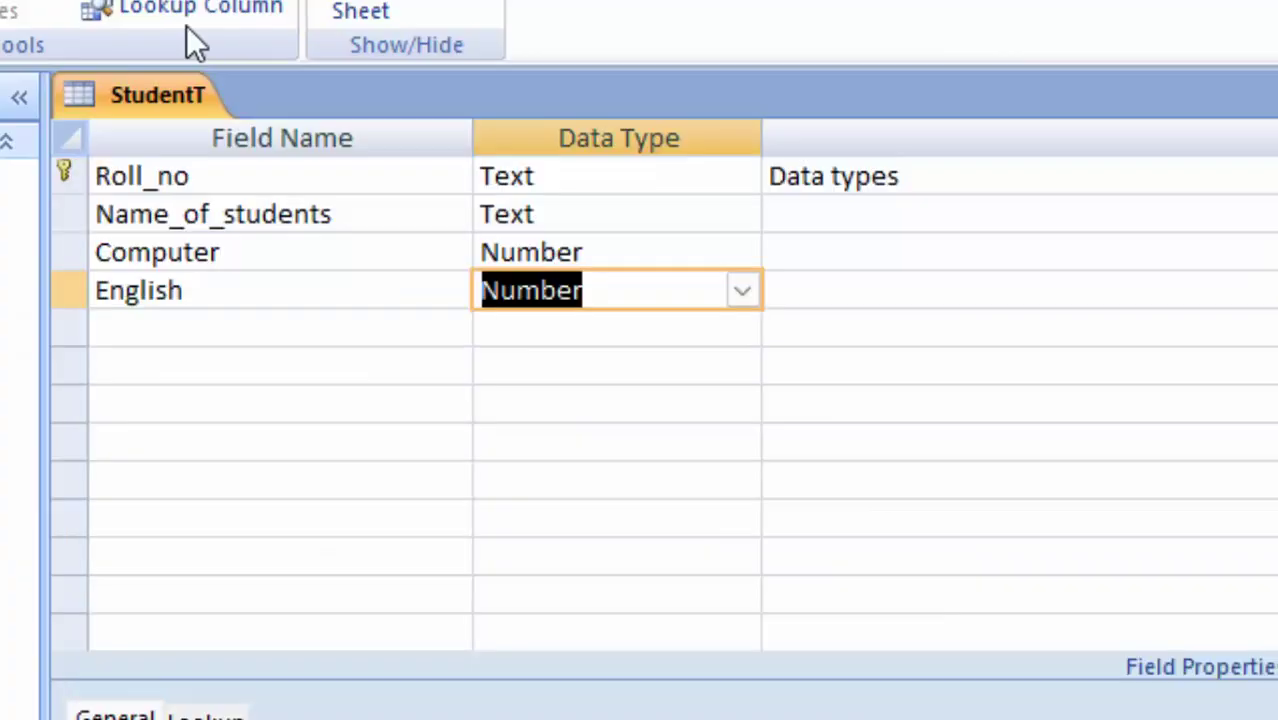
pyautogui.click(205, 325)
pyautogui.write('M')
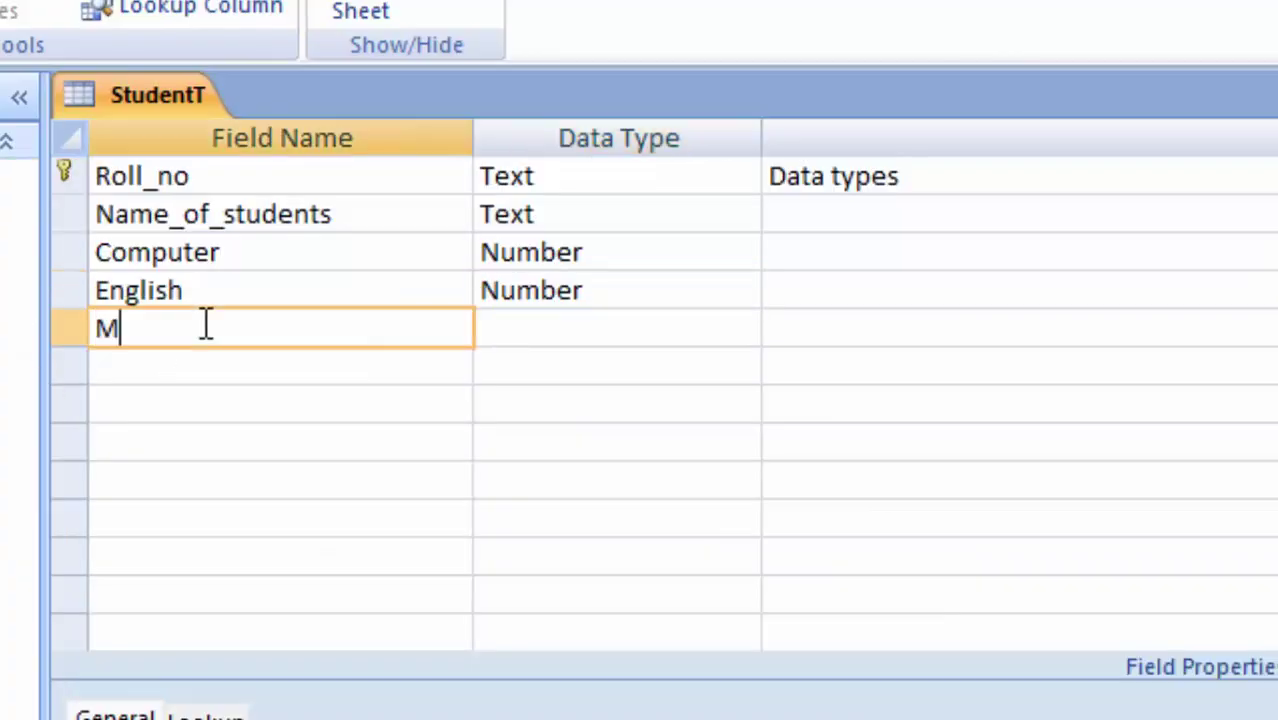
pyautogui.write('aths')
pyautogui.press('Tab')
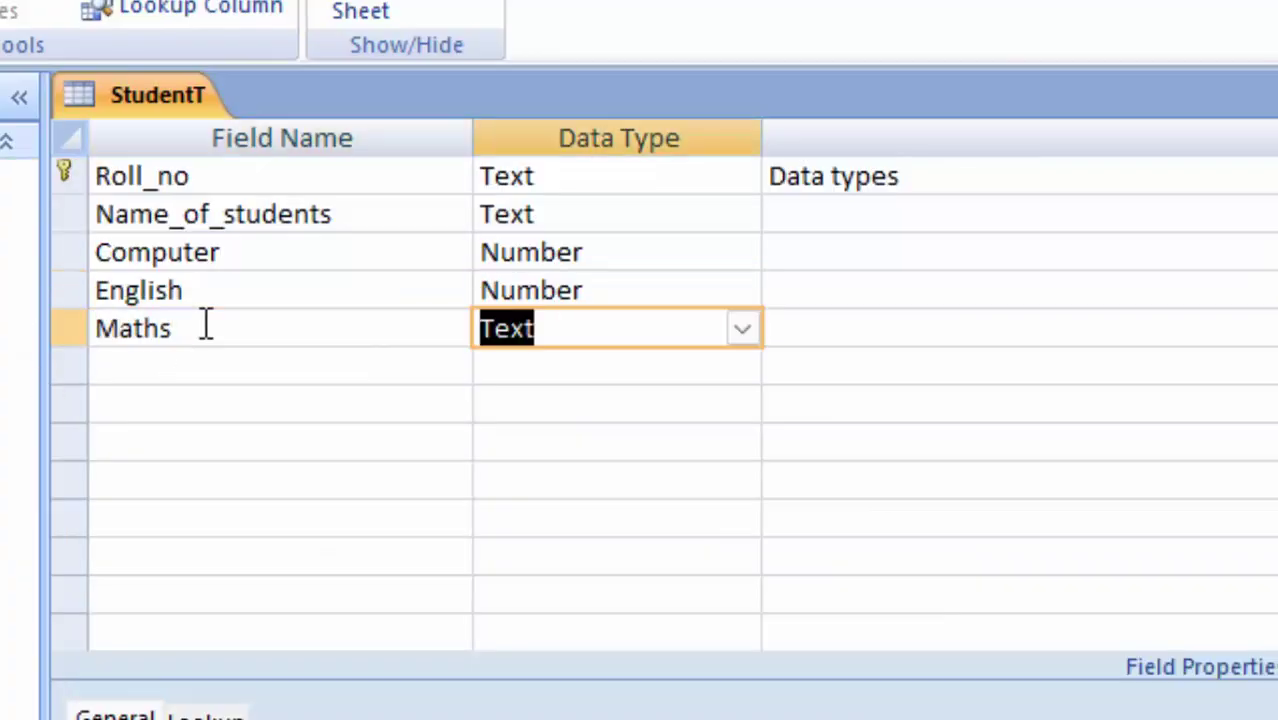
pyautogui.click(741, 330)
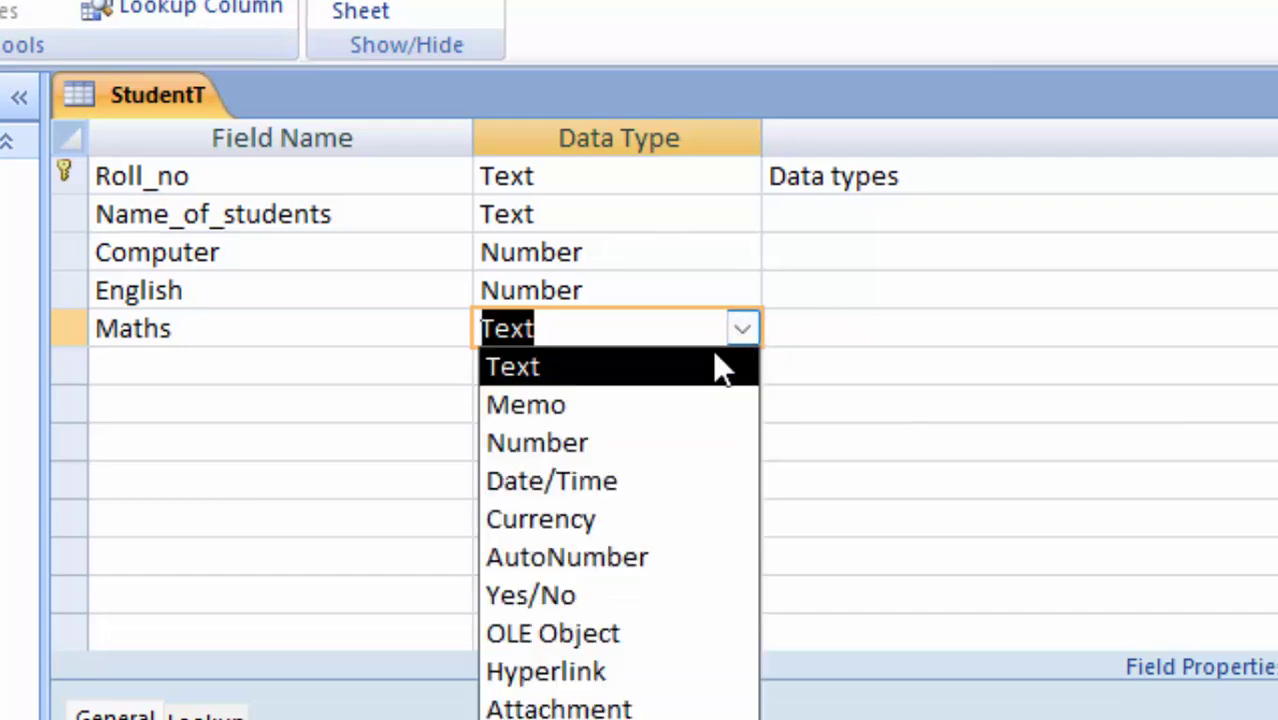
pyautogui.click(668, 441)
pyautogui.click(180, 370)
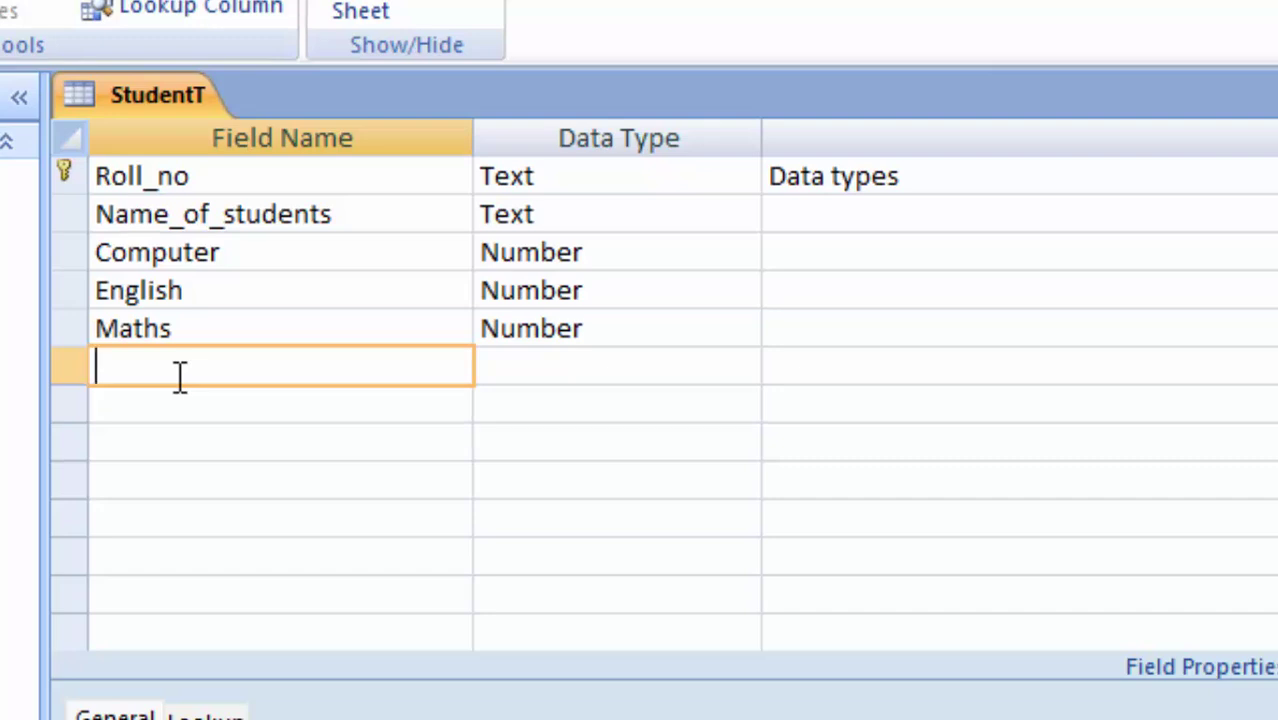
# Step: Add Sst and Science fields, setting each to Number
pyautogui.write('Sst')
pyautogui.click(633, 368)
pyautogui.click(742, 365)
pyautogui.press('Escape')
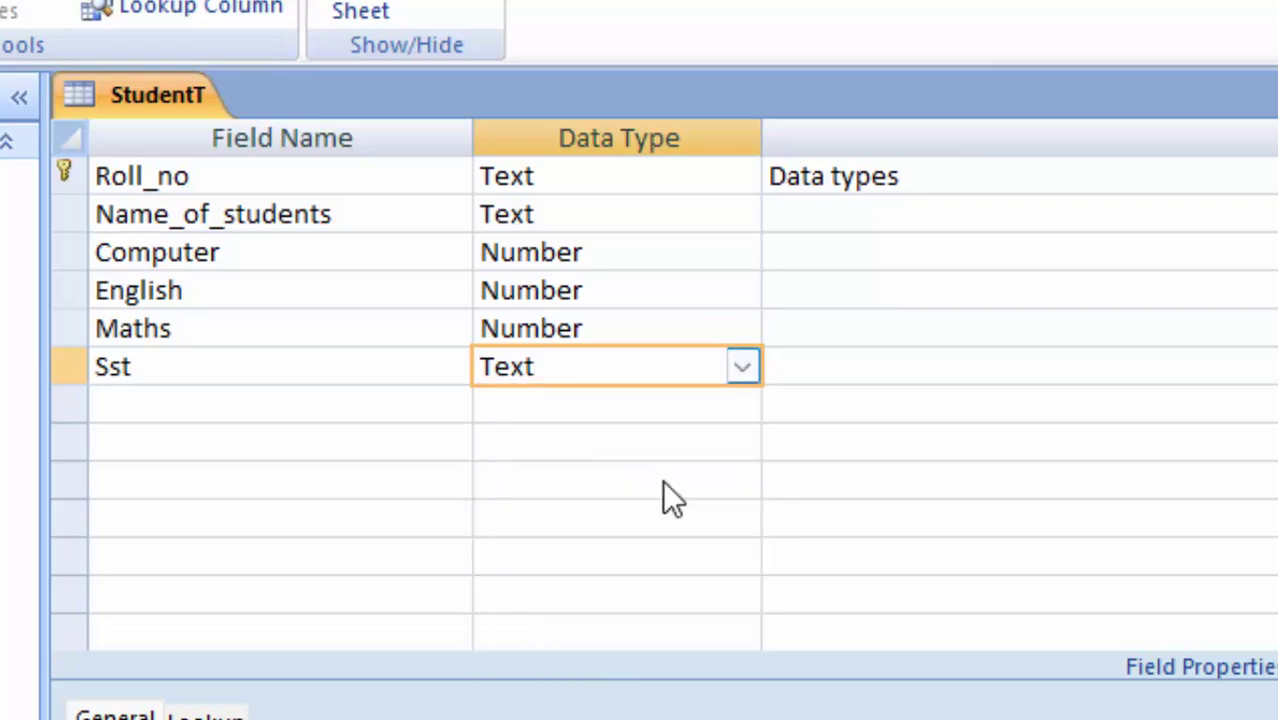
pyautogui.write('n')
pyautogui.click(122, 408)
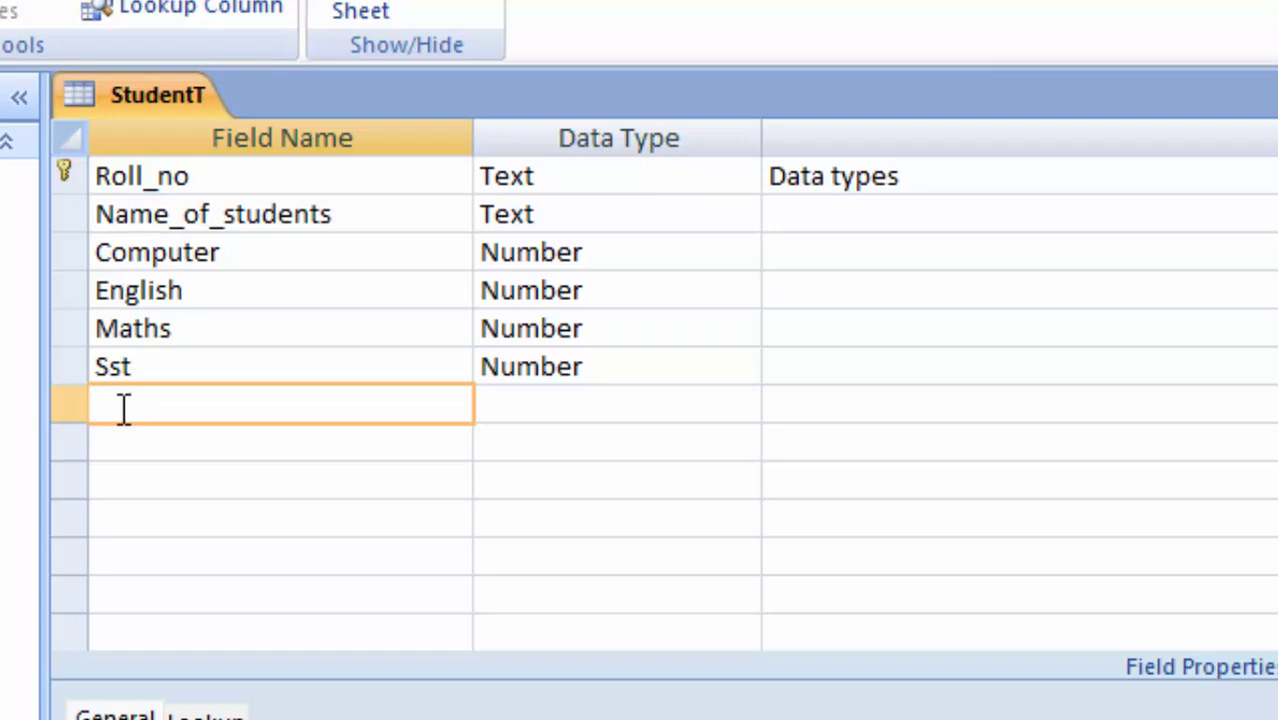
pyautogui.write('Sc')
pyautogui.write('ie')
pyautogui.write('nce')
pyautogui.click(638, 378)
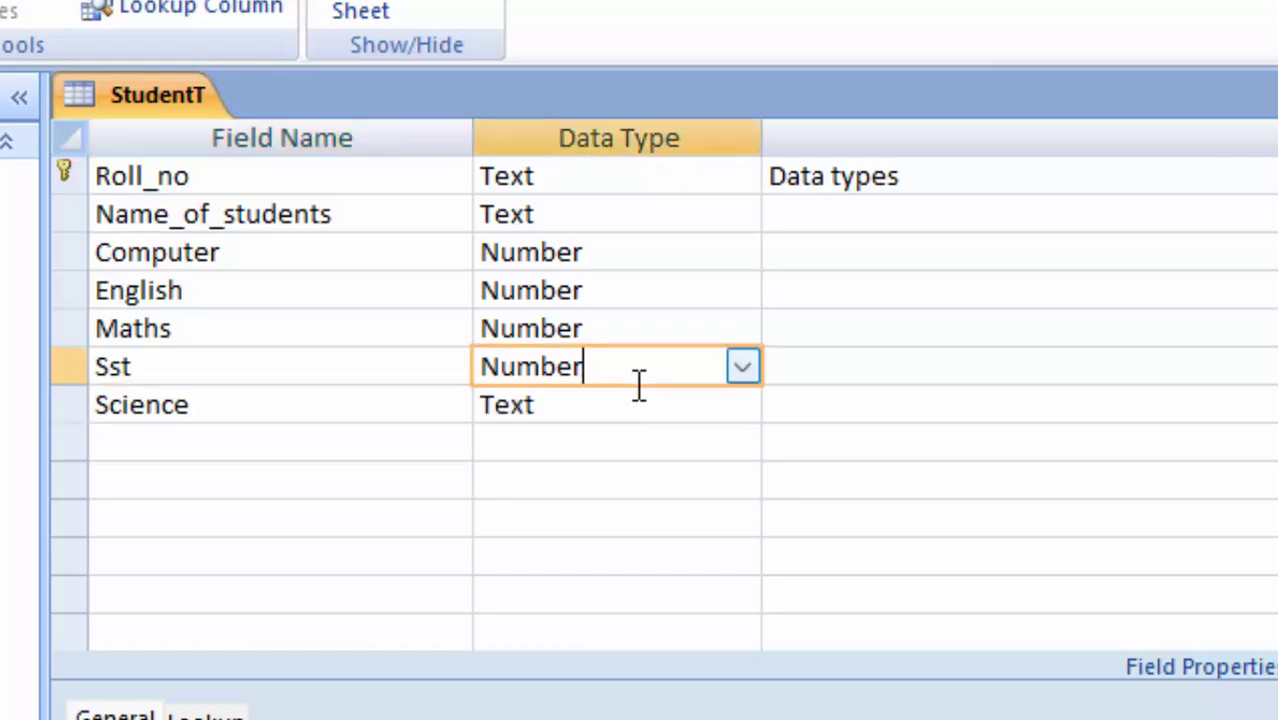
pyautogui.click(653, 395)
pyautogui.click(740, 405)
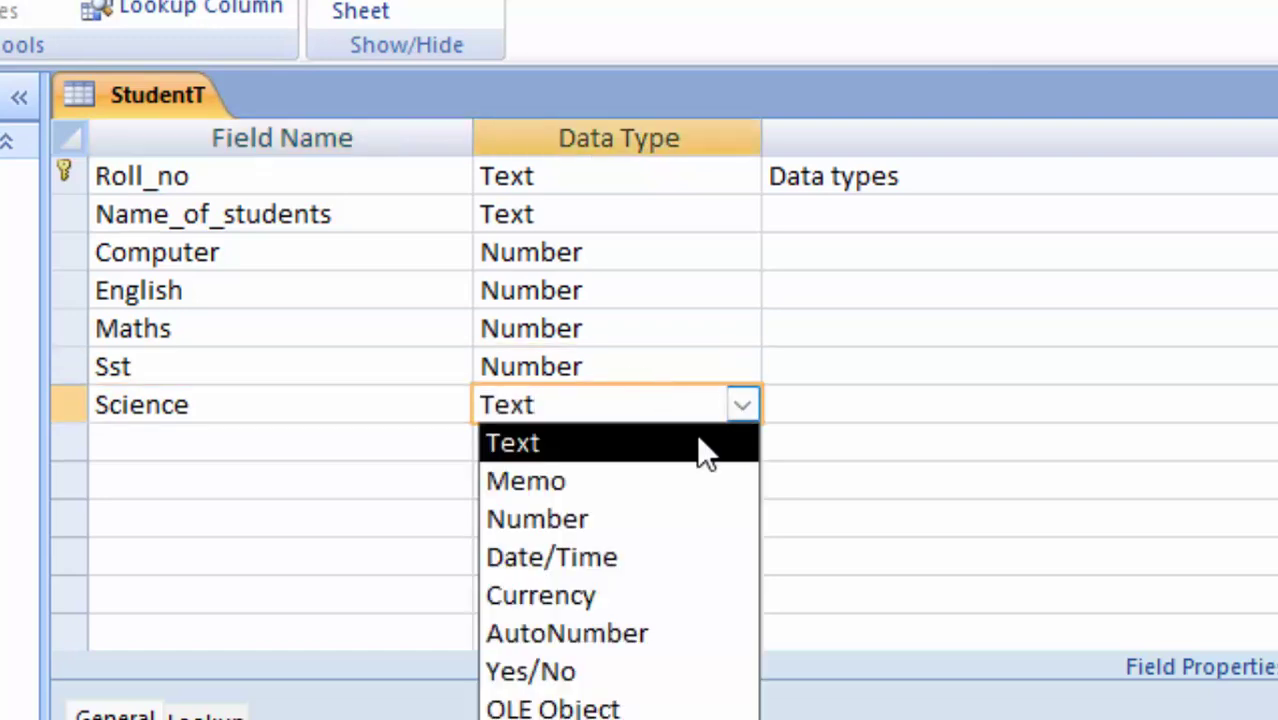
pyautogui.click(634, 515)
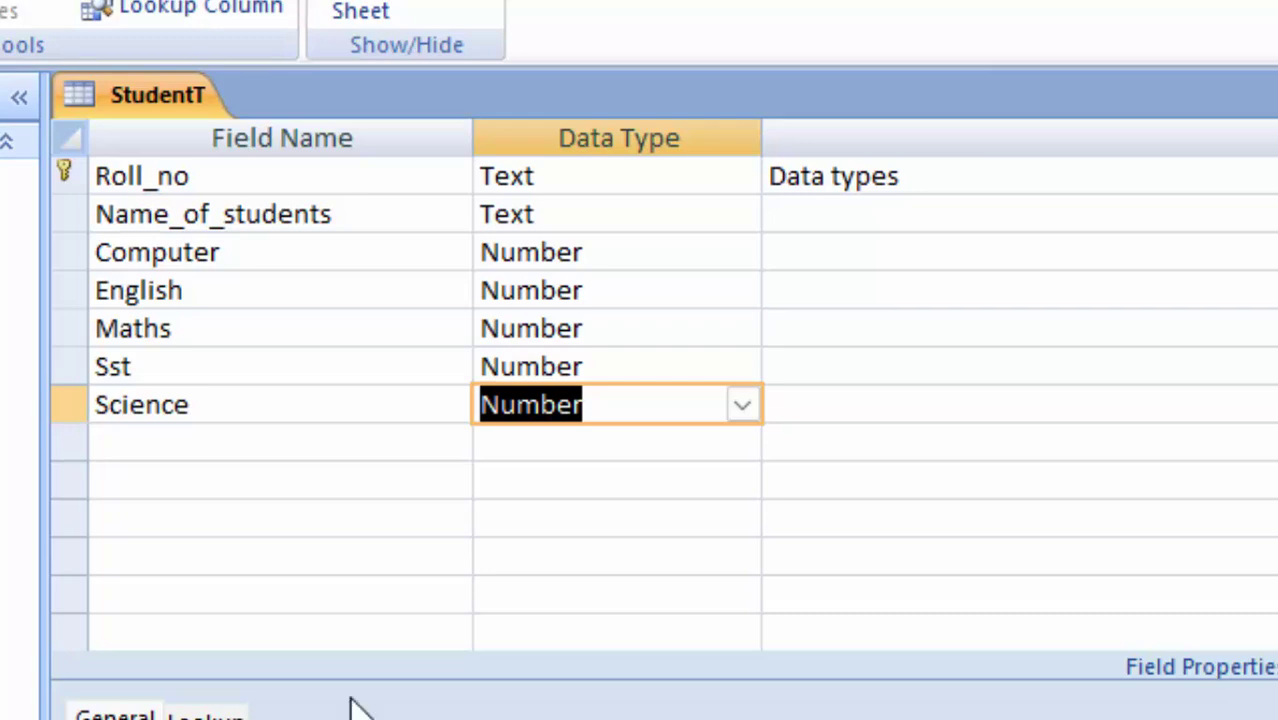
pyautogui.click(157, 447)
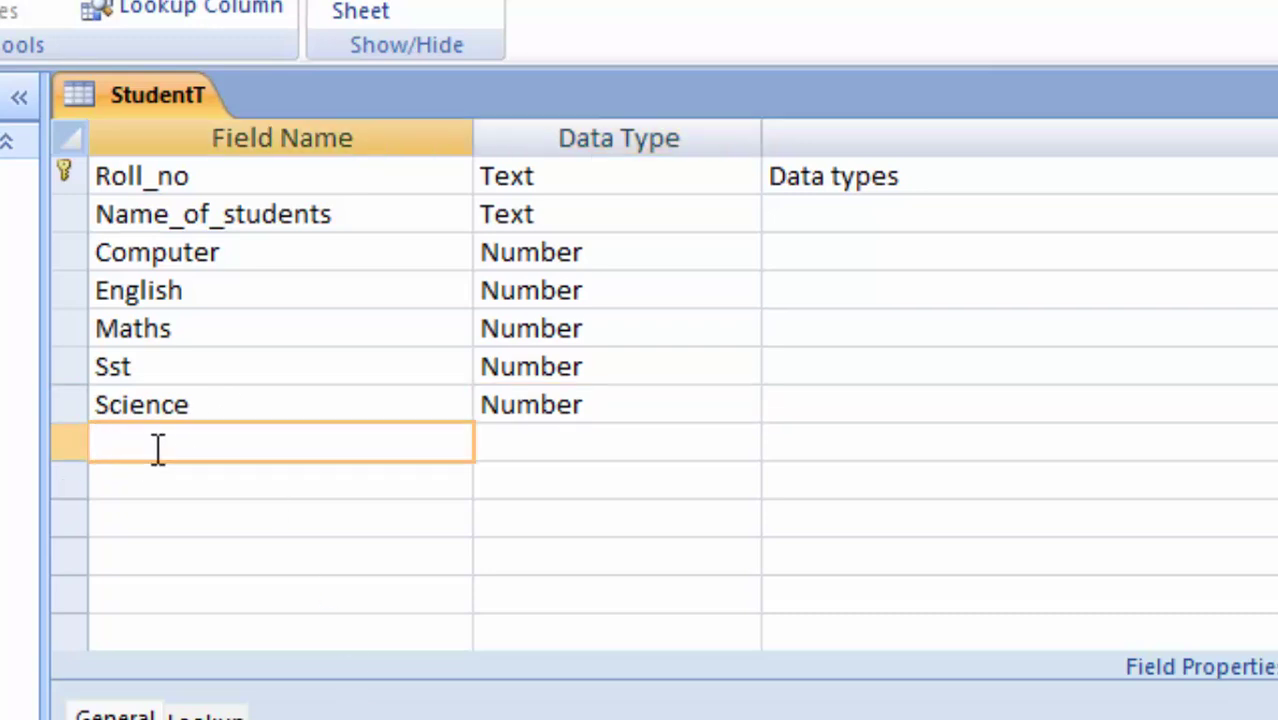
# Step: Enter the Total_Marks field name in the next row
pyautogui.write('To')
pyautogui.write('ta')
pyautogui.write('l_ Ma')
pyautogui.write('rks')
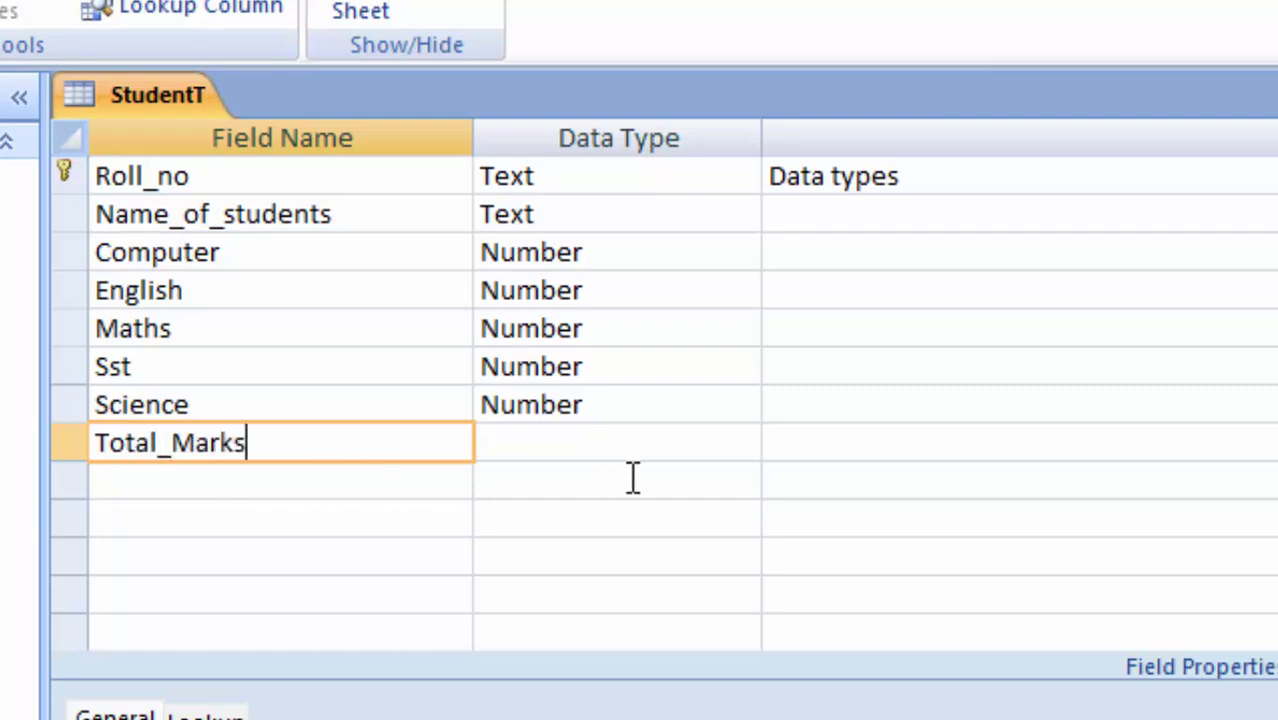
pyautogui.click(655, 442)
pyautogui.click(742, 442)
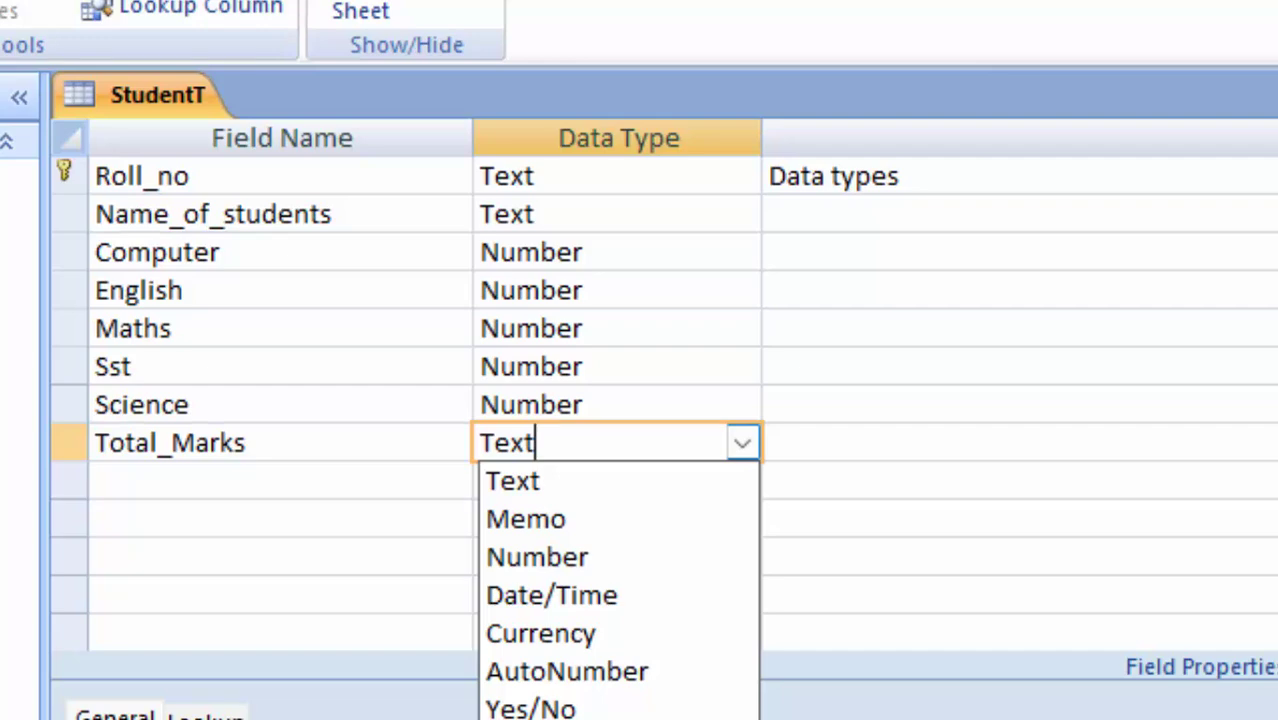
pyautogui.click(118, 481)
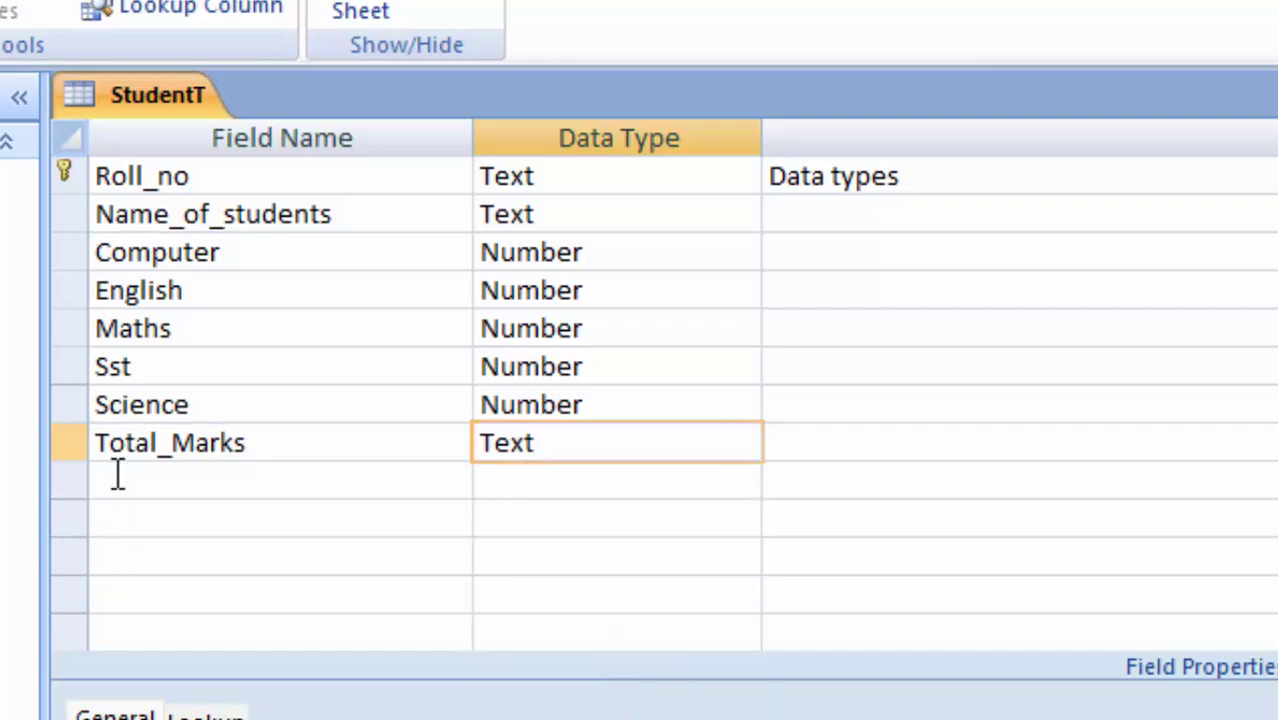
pyautogui.click(118, 481)
# Step: Add an Average_Marks field and set both Total_Marks and Average_Marks to Number
pyautogui.write('A')
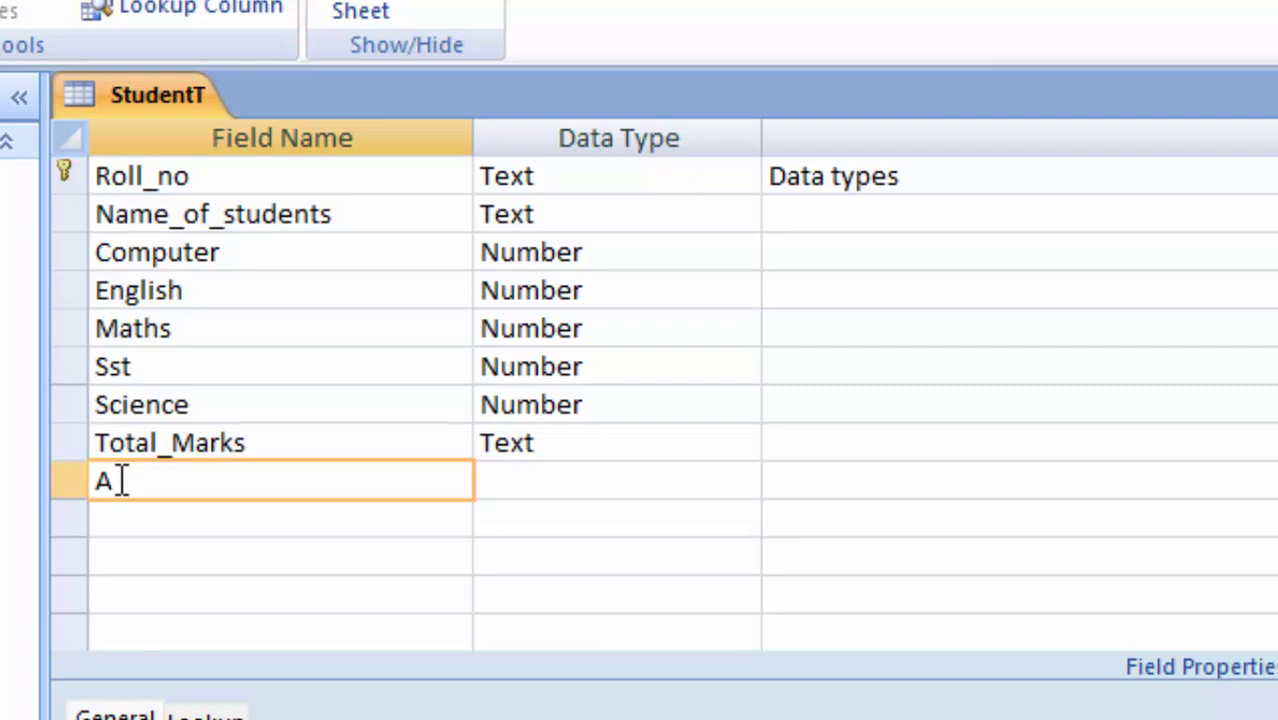
pyautogui.write('verage_')
pyautogui.write('Mark')
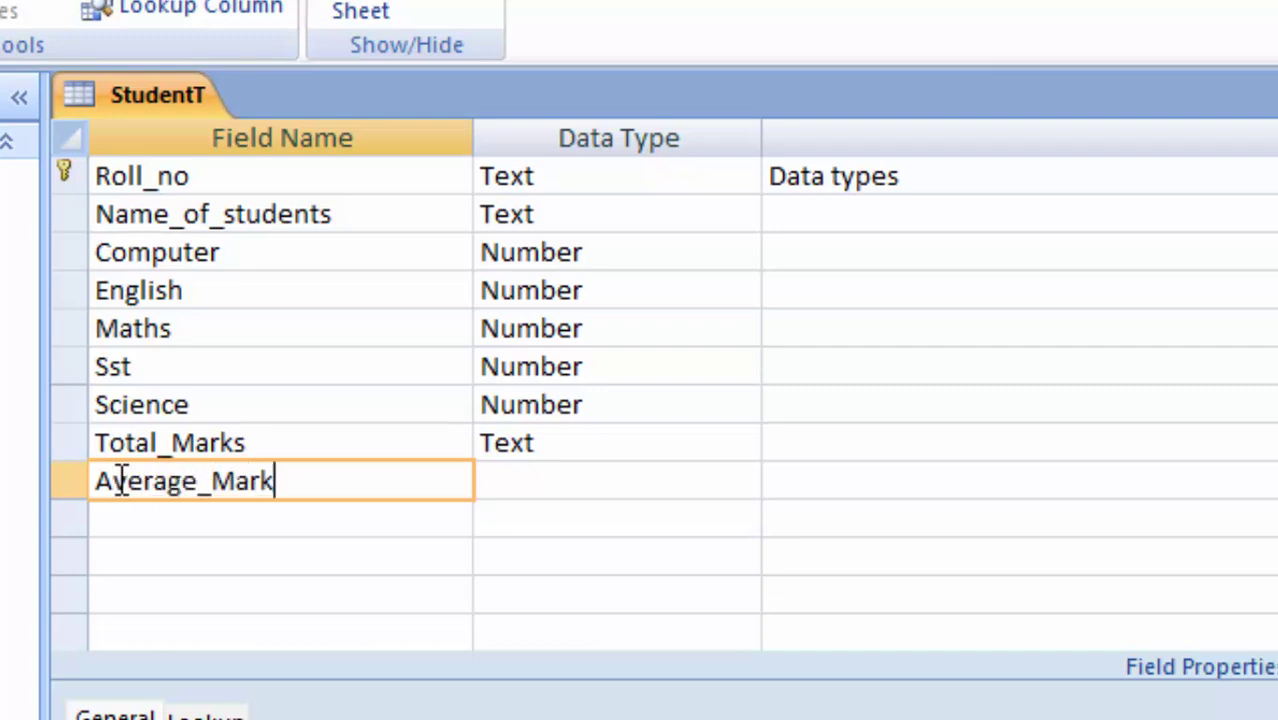
pyautogui.write('s')
pyautogui.click(617, 440)
pyautogui.click(741, 480)
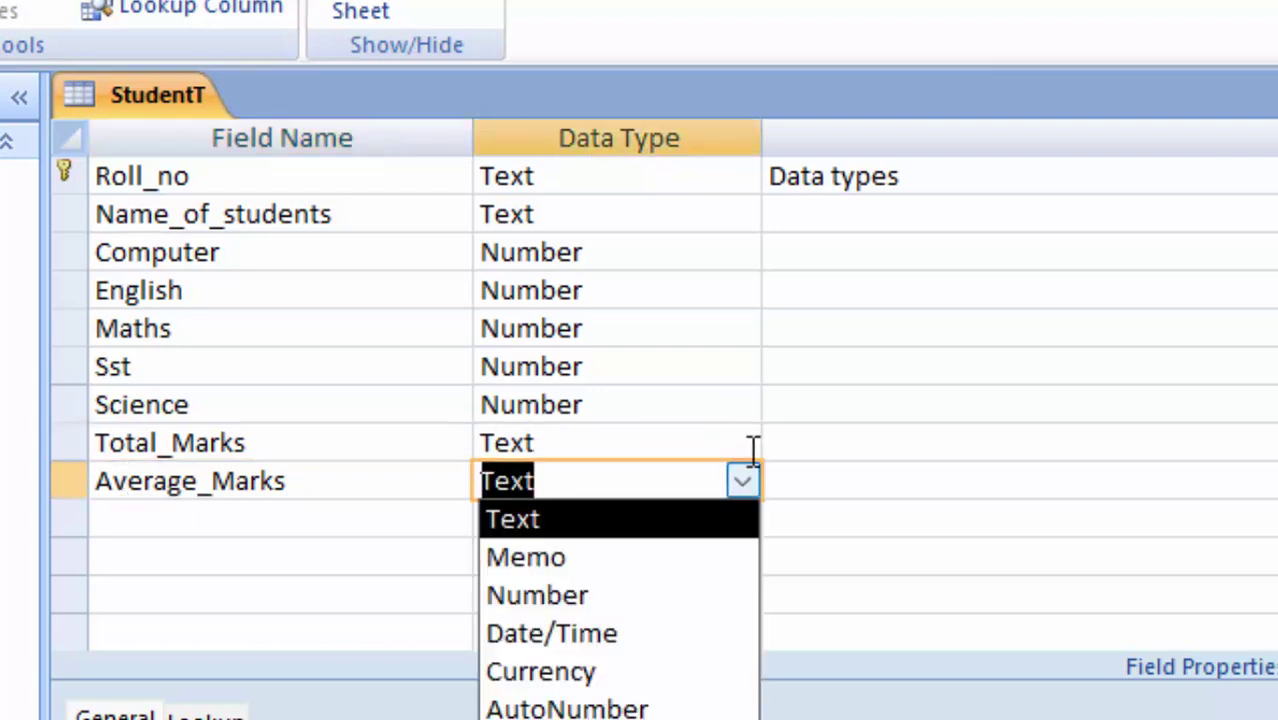
pyautogui.click(695, 451)
pyautogui.click(707, 445)
pyautogui.click(741, 443)
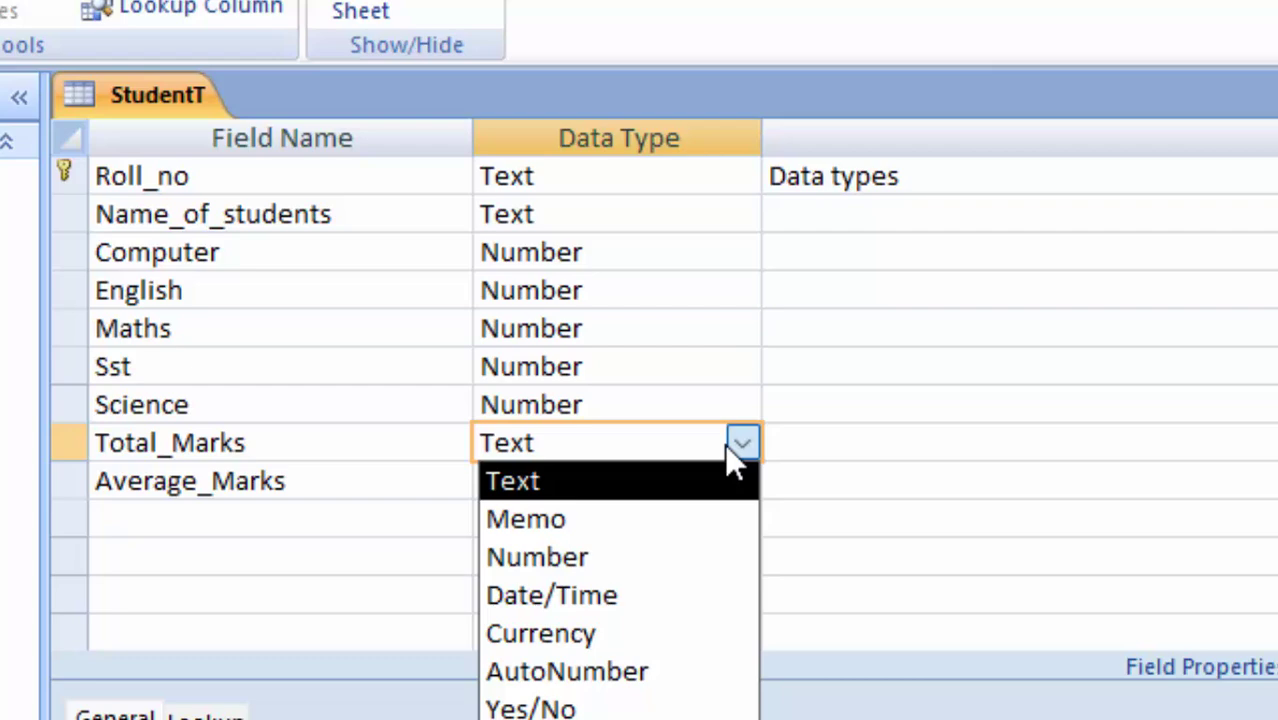
pyautogui.click(607, 556)
pyautogui.click(607, 490)
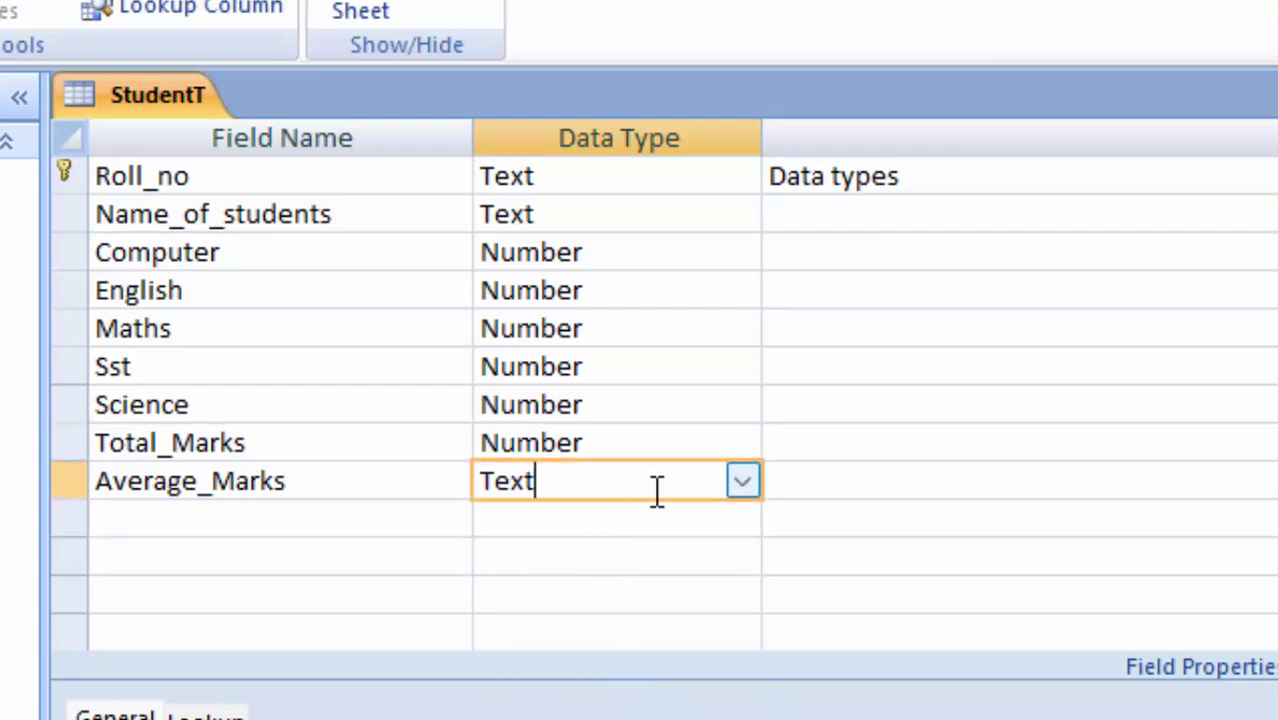
pyautogui.click(742, 481)
pyautogui.click(620, 597)
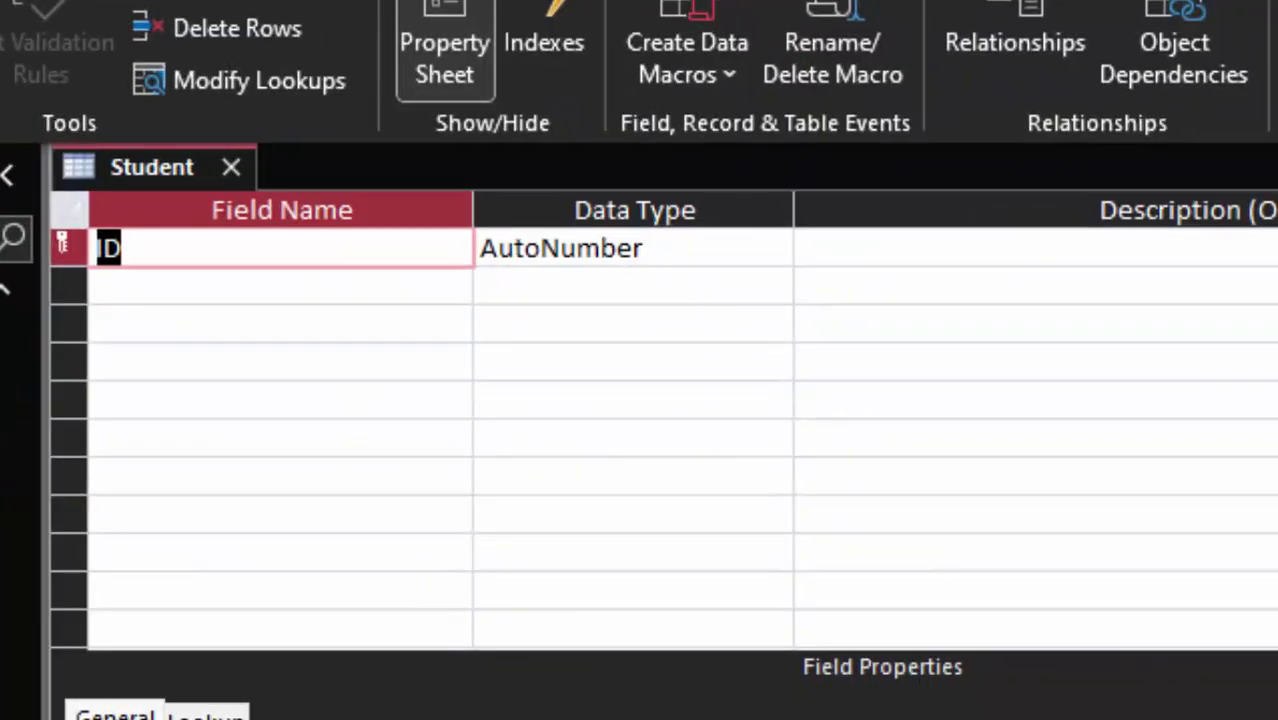
# Step: Rename the Student table's ID key field to Roll_no, leaving its data type unchanged
pyautogui.press('BackSpace')
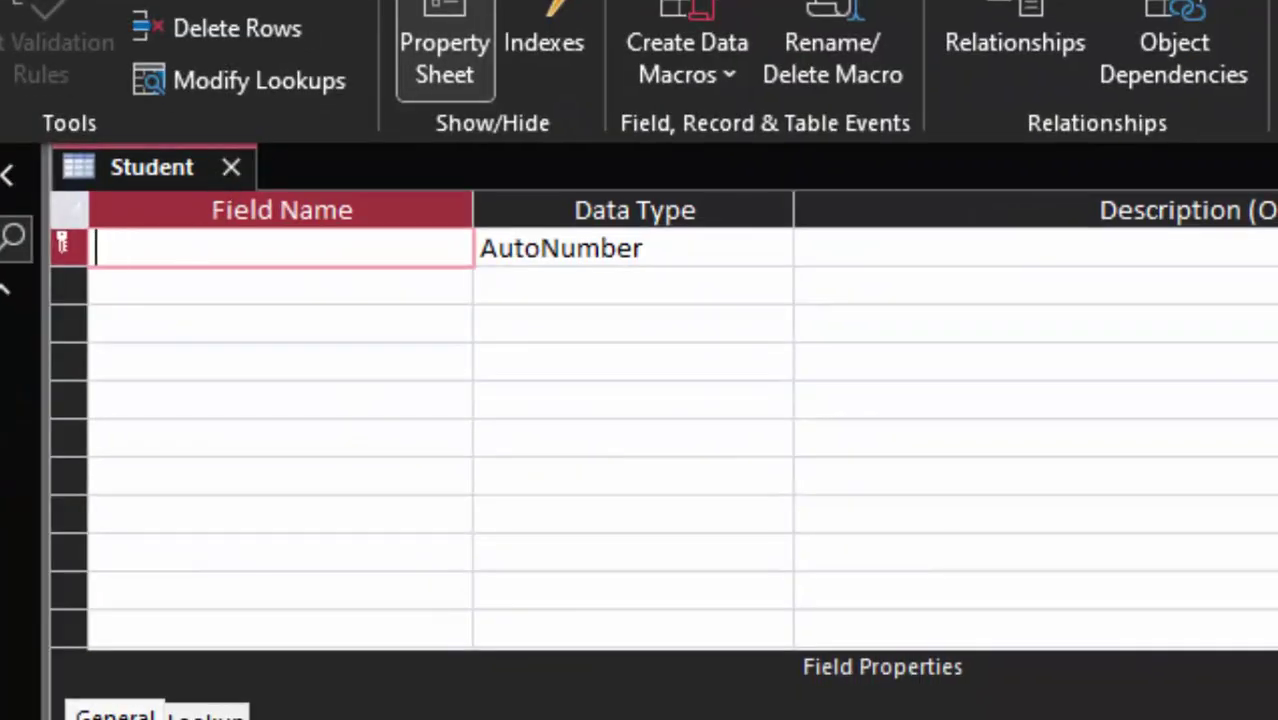
pyautogui.write('Roll')
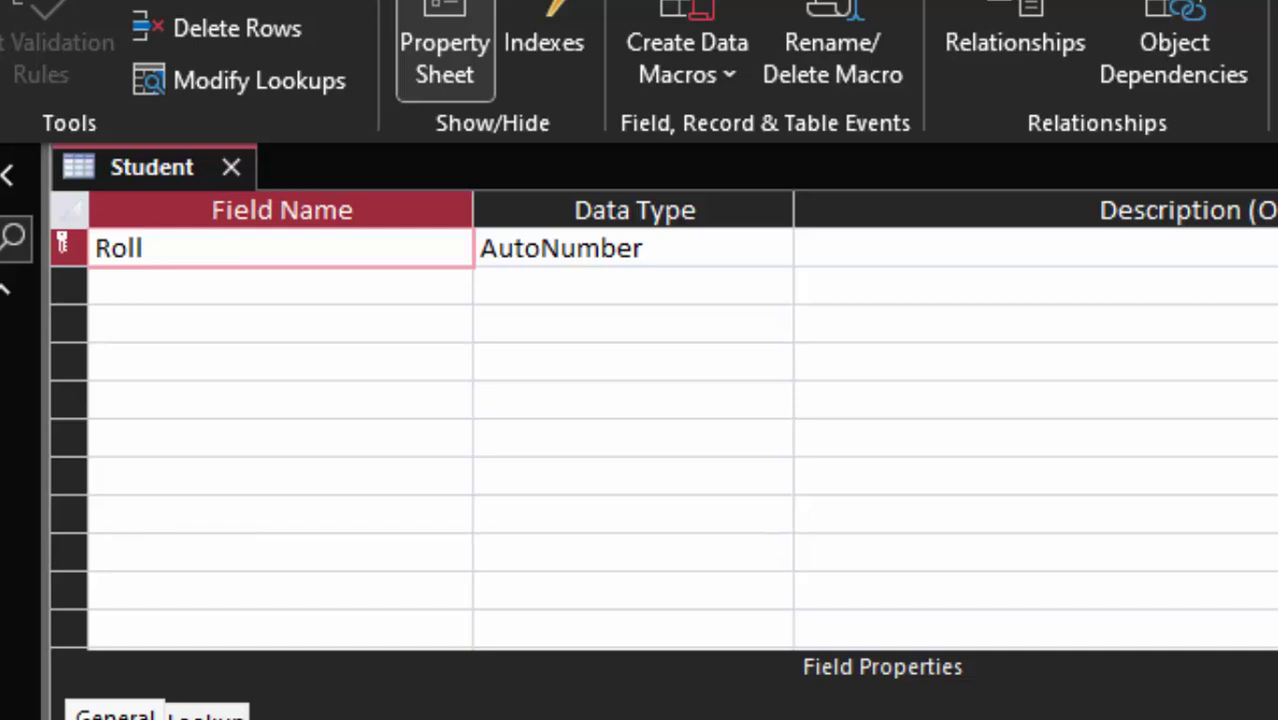
pyautogui.write('_no')
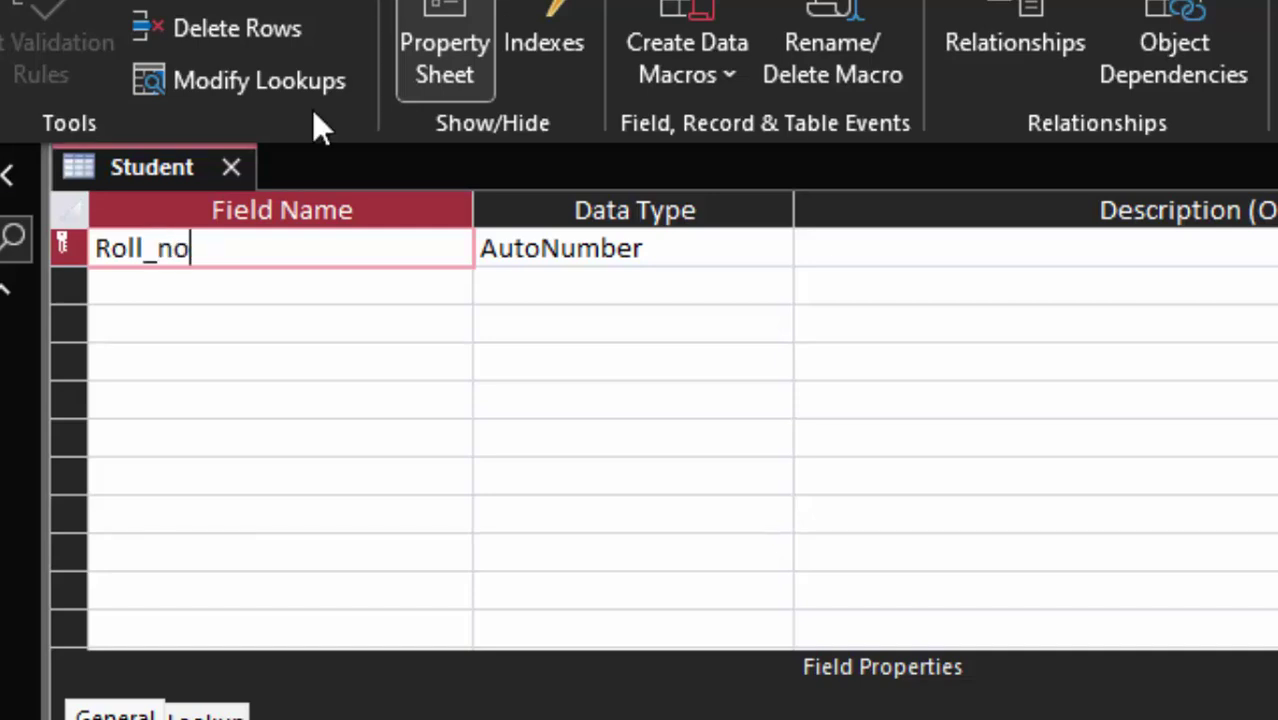
pyautogui.click(688, 248)
pyautogui.click(776, 248)
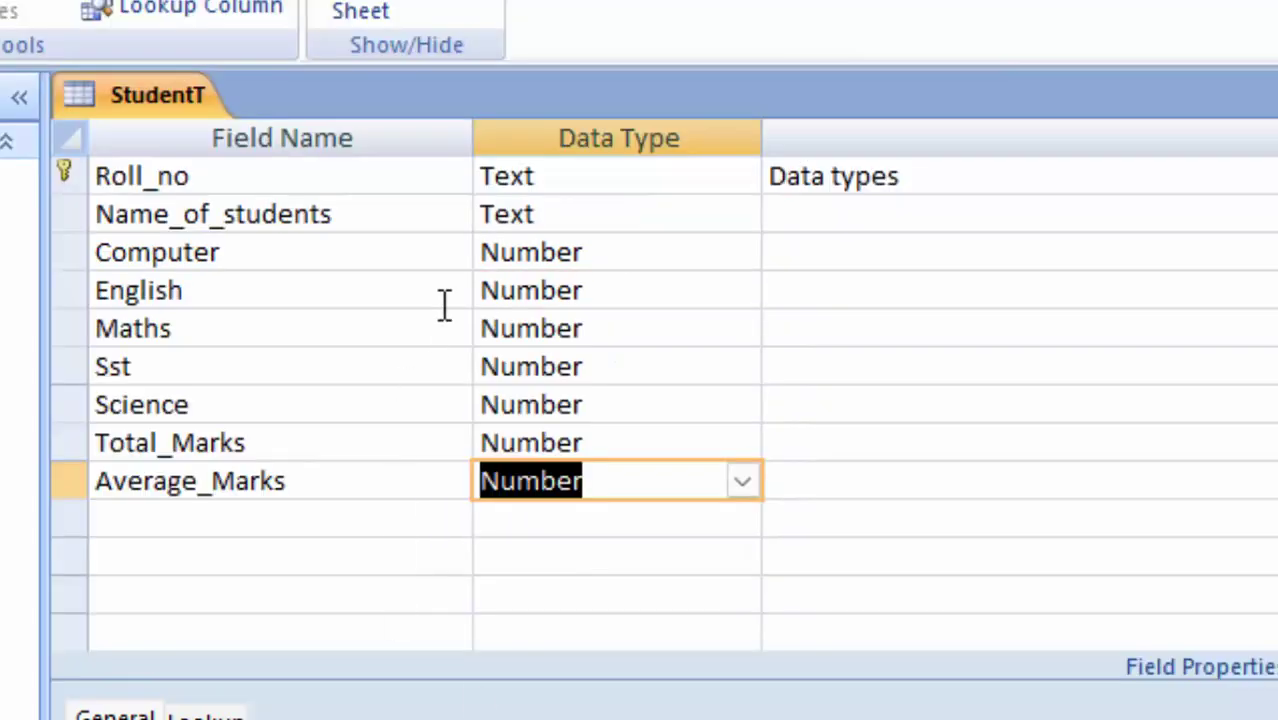
pyautogui.click(624, 170)
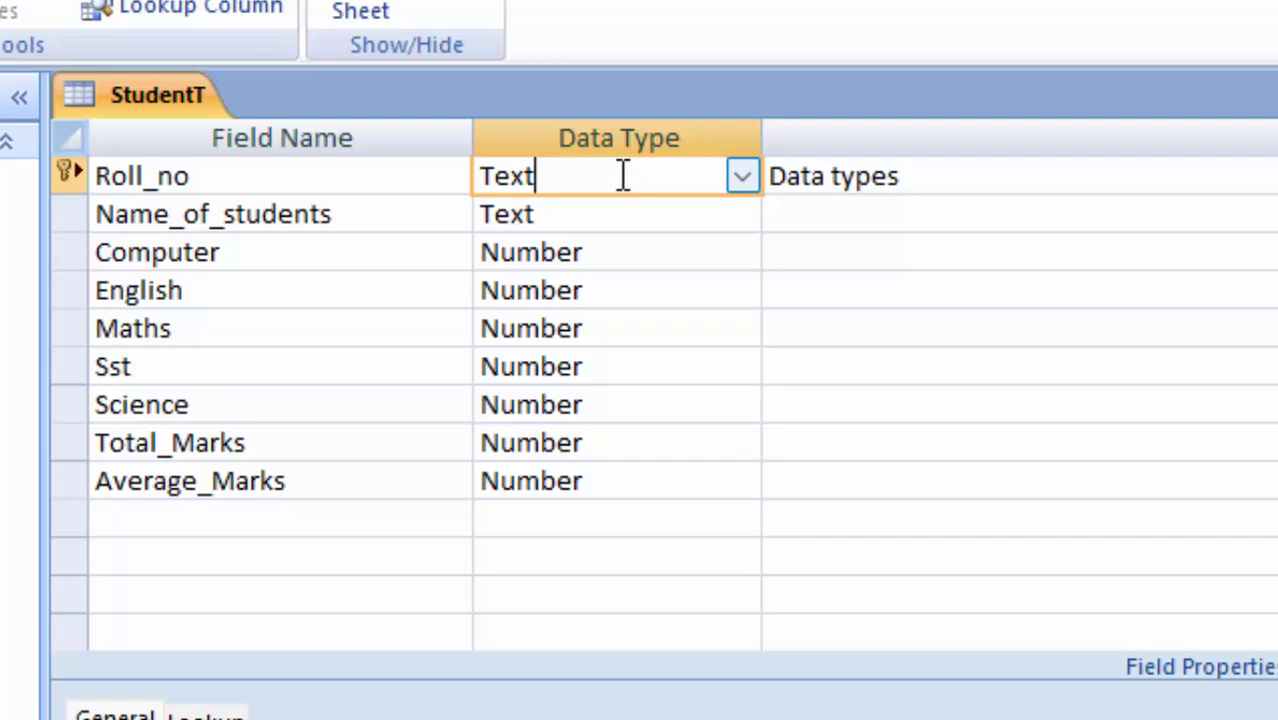
pyautogui.click(736, 186)
pyautogui.click(735, 193)
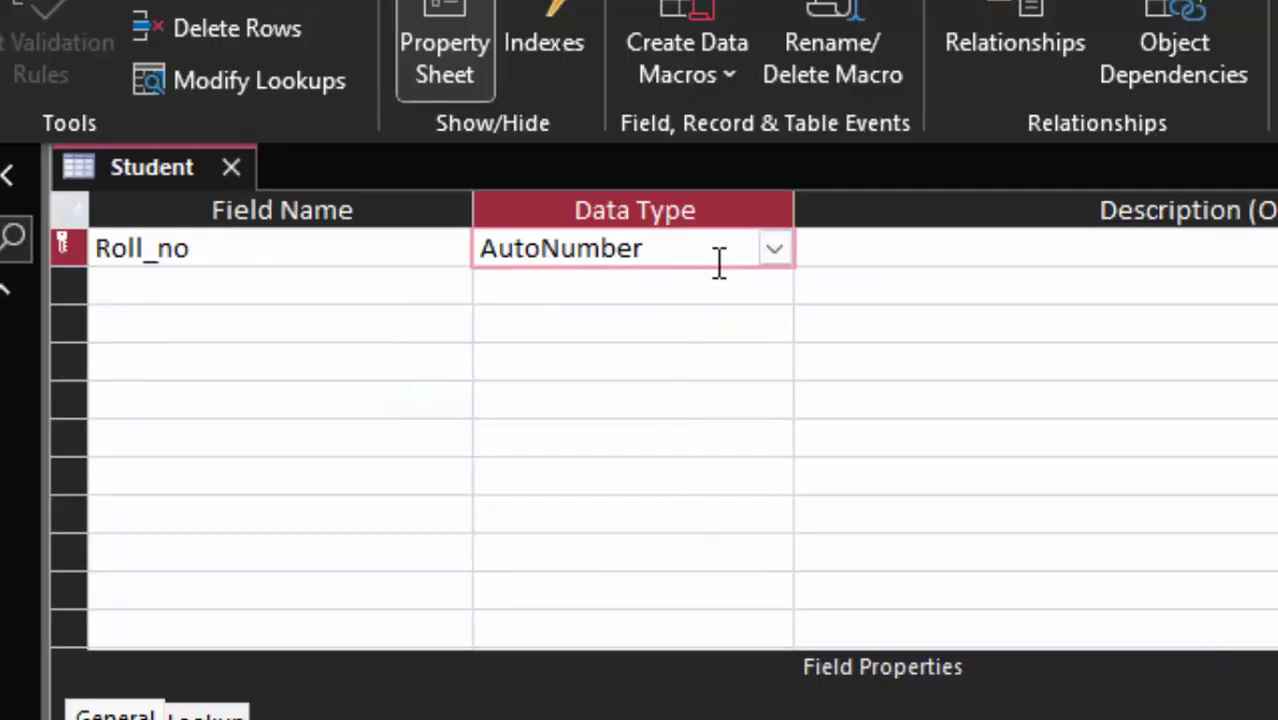
# Step: Make Roll_no Short Text and add a Name_of_Students field, also Short Text
pyautogui.click(774, 248)
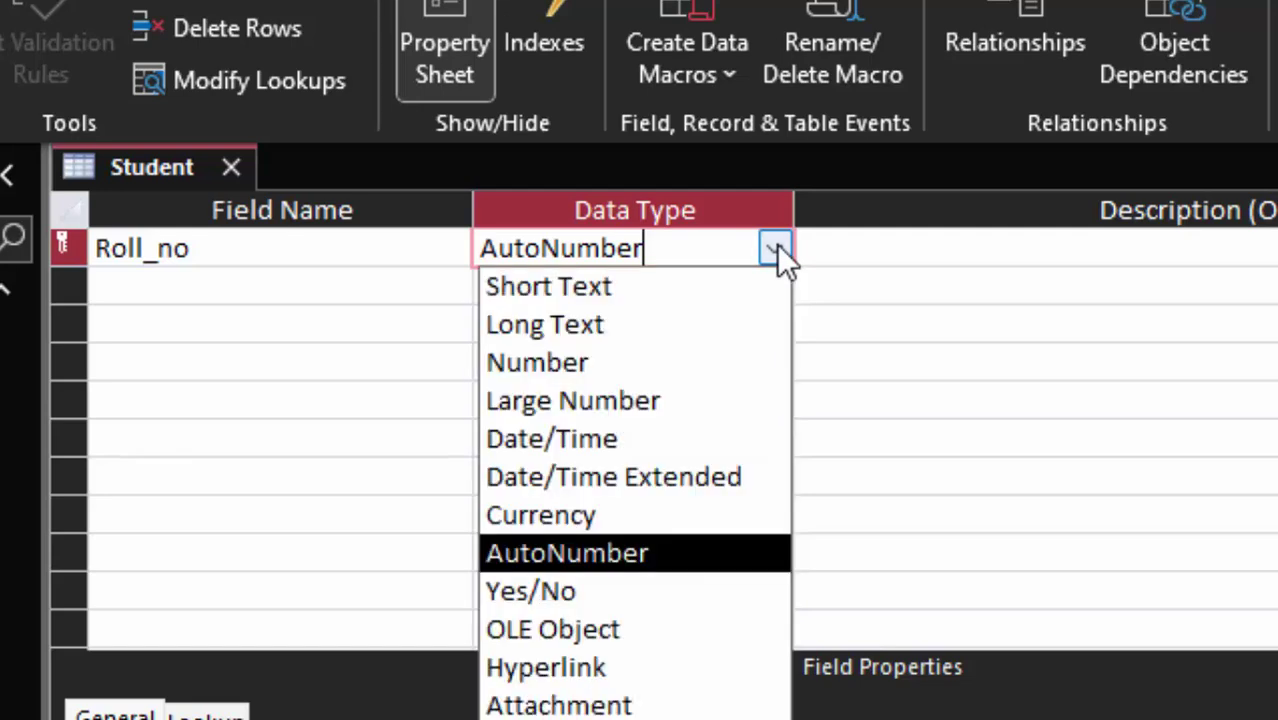
pyautogui.click(650, 300)
pyautogui.click(244, 290)
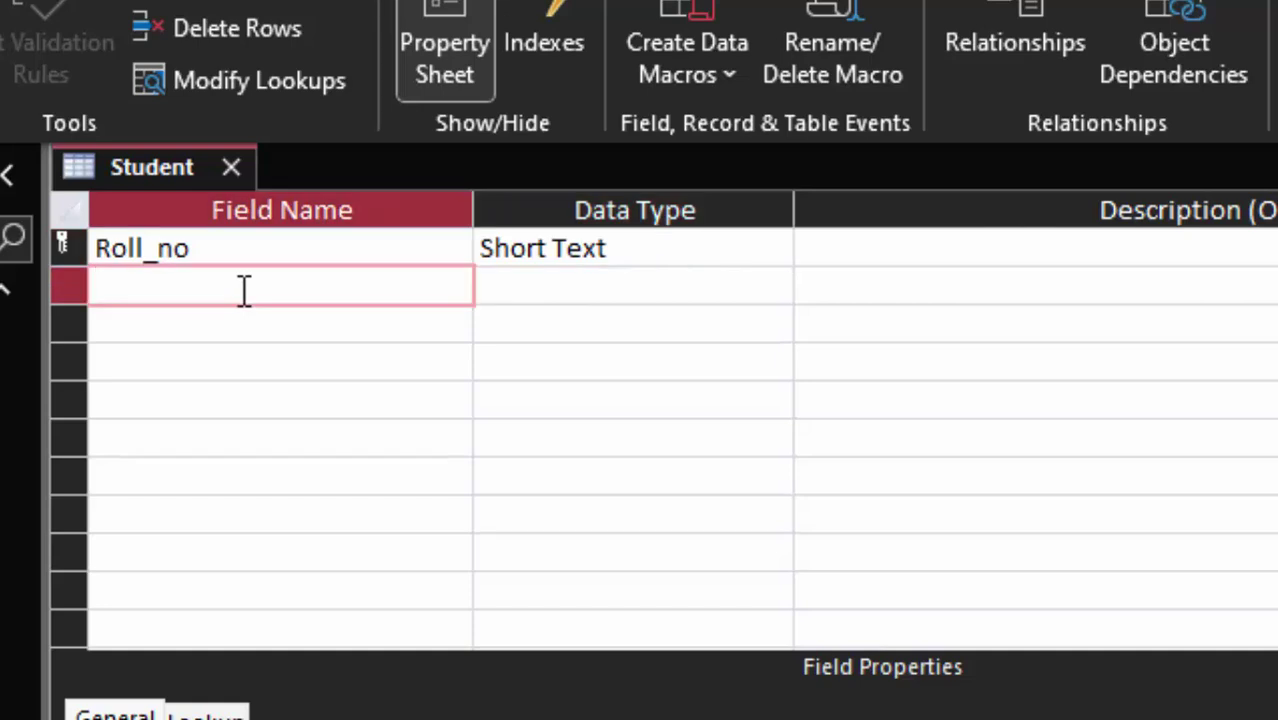
pyautogui.write('Name_')
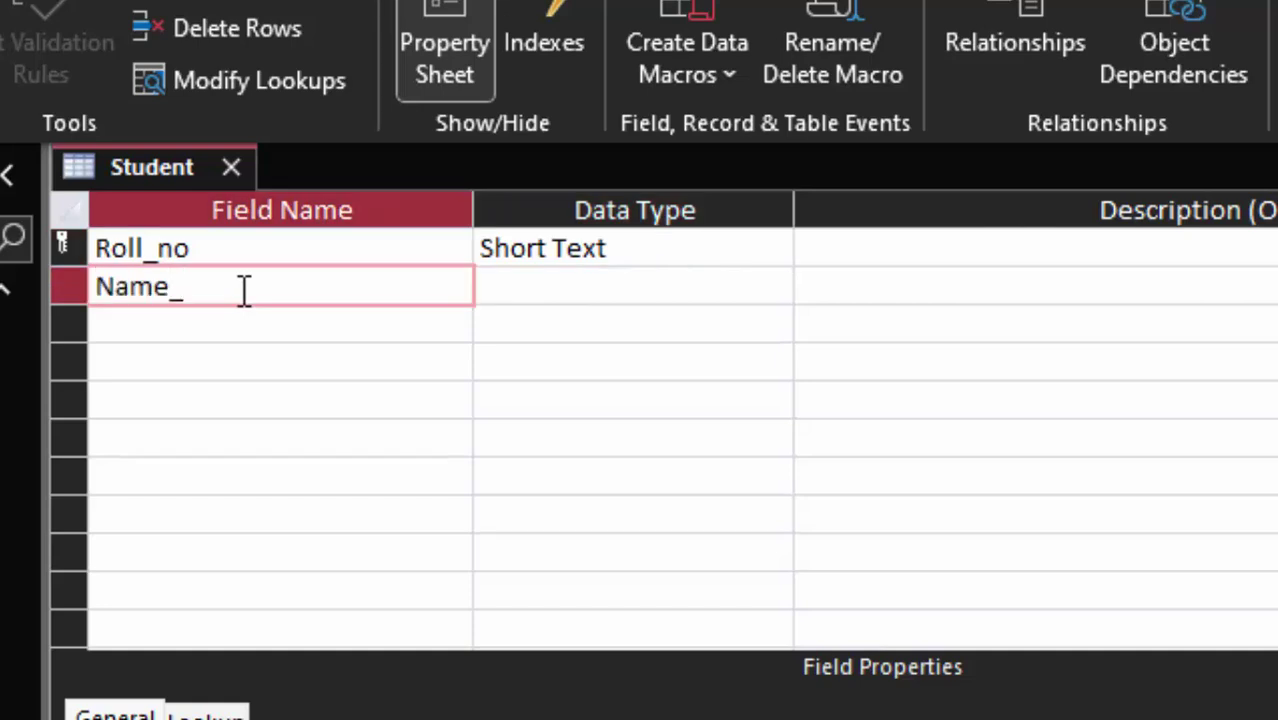
pyautogui.write('of_Stud')
pyautogui.write('ents')
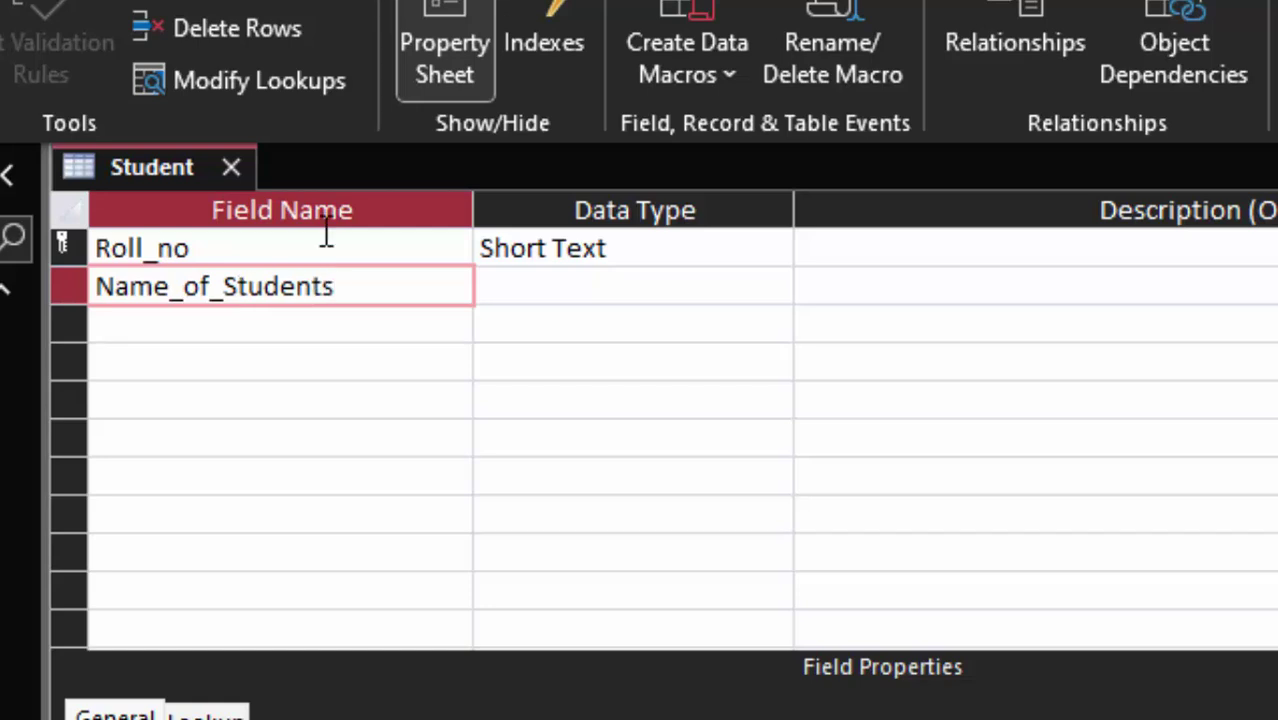
pyautogui.click(645, 275)
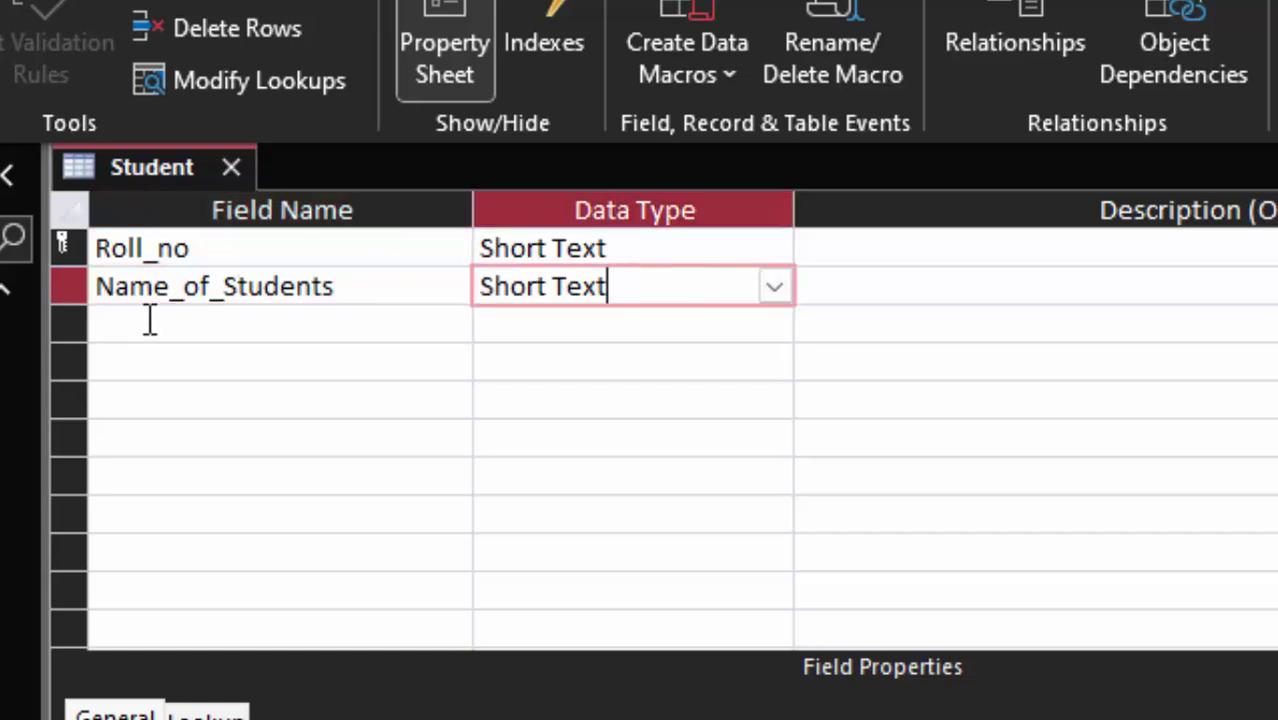
# Step: Add Computer, English, Sst, Maths and Science fields with the default data type
pyautogui.write('Com')
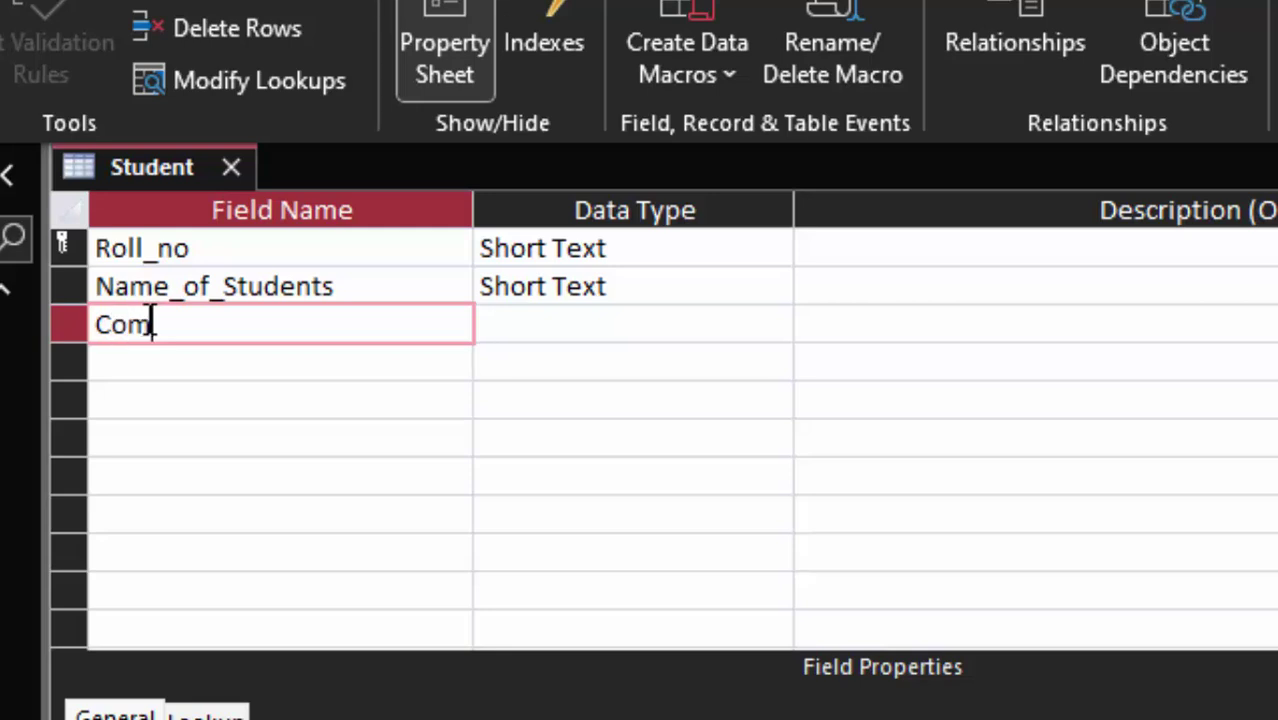
pyautogui.write('puter')
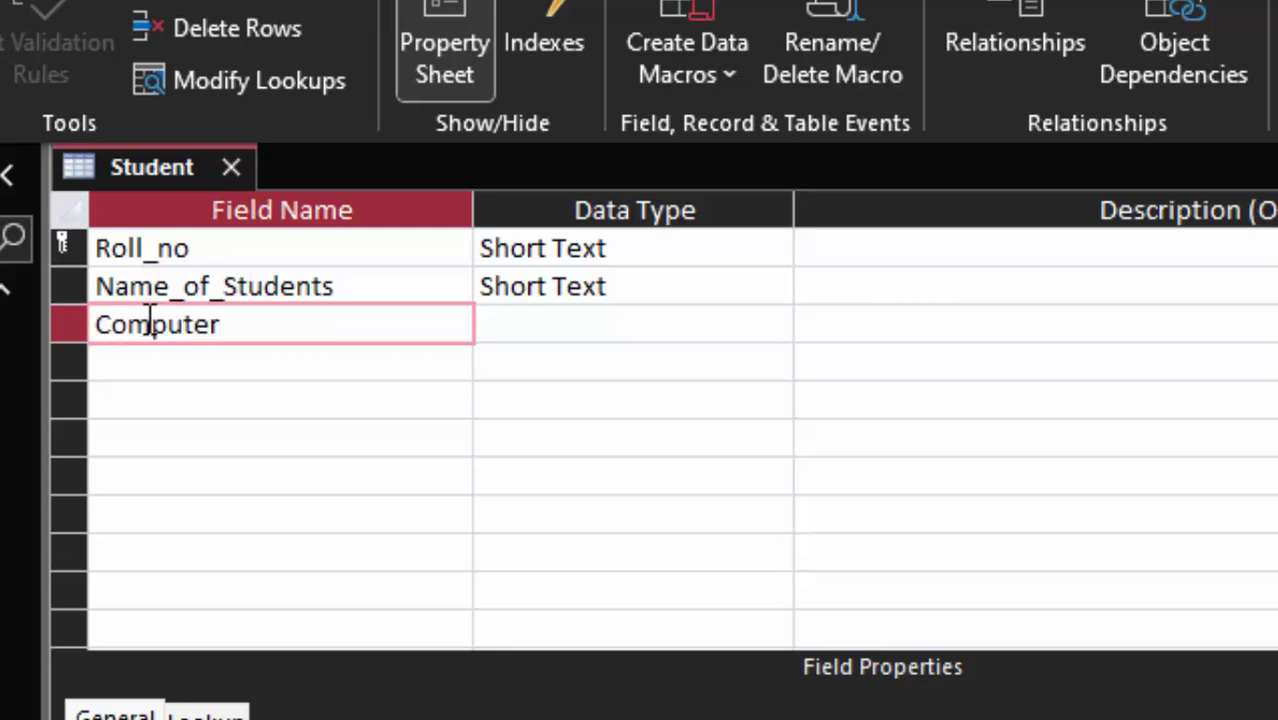
pyautogui.press('Tab')
pyautogui.press('Tab')
pyautogui.press('Tab')
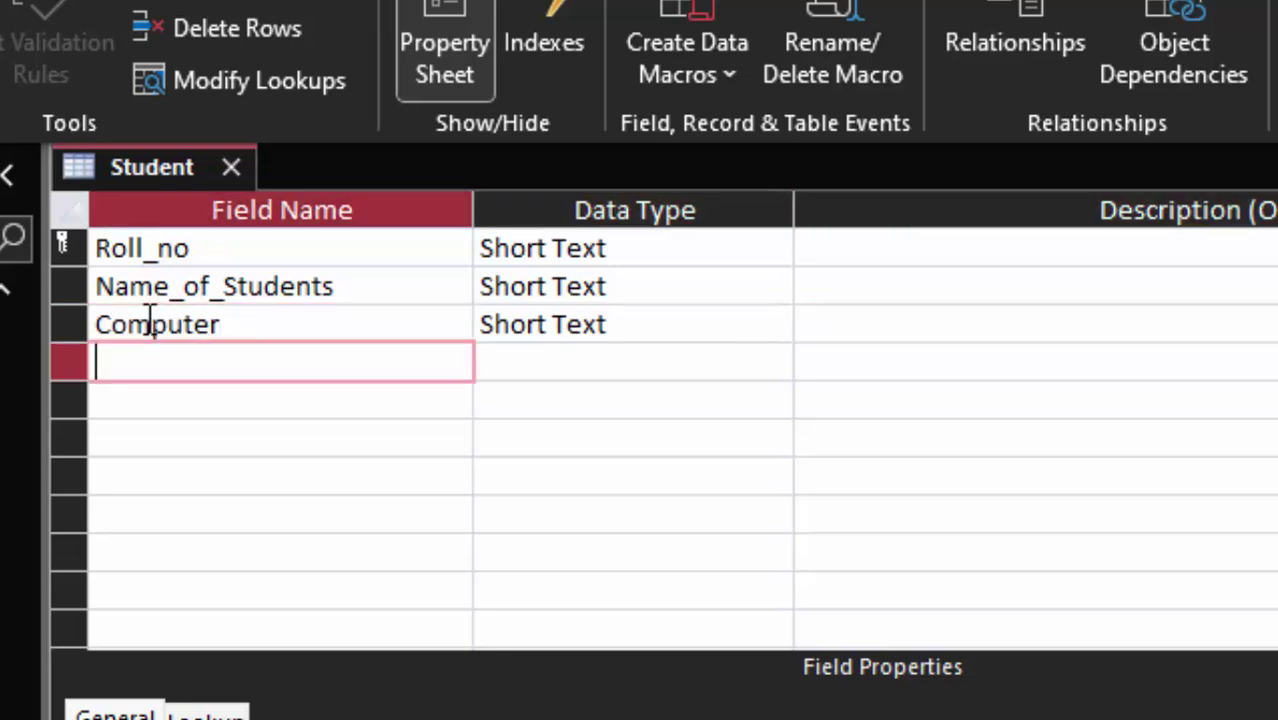
pyautogui.write('En')
pyautogui.write('glish')
pyautogui.press('Tab')
pyautogui.press('Tab')
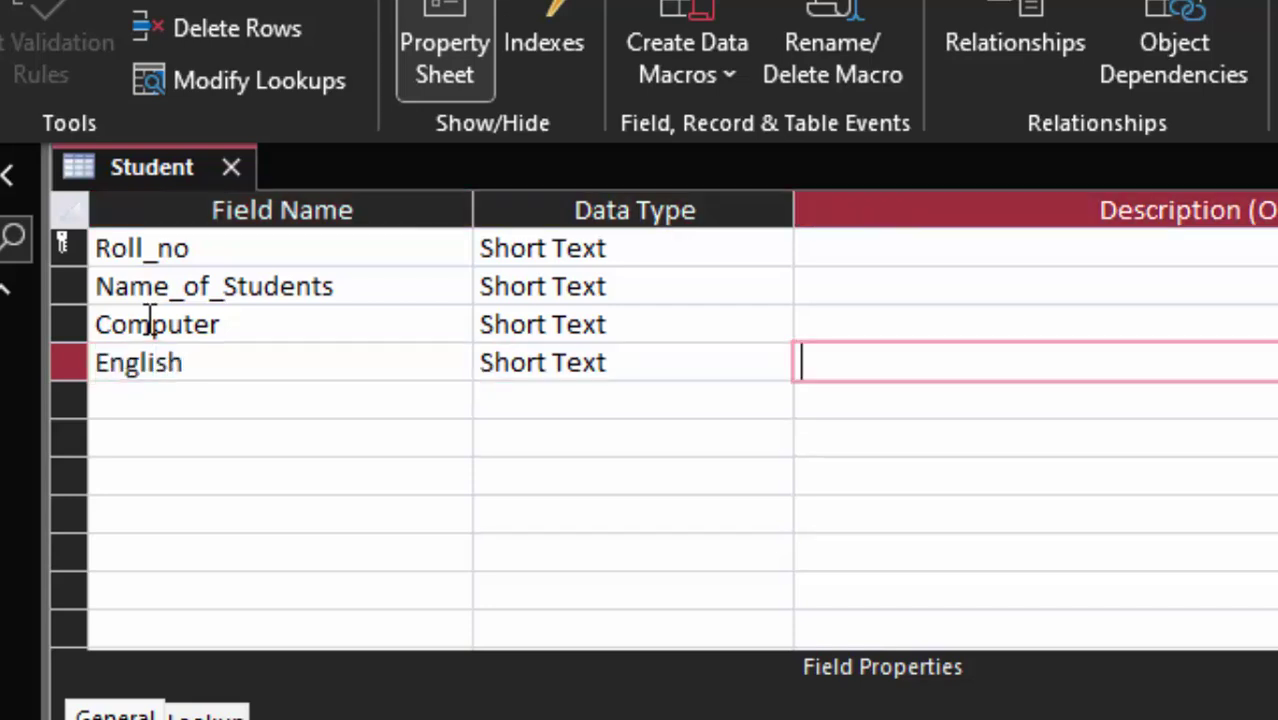
pyautogui.press('Tab')
pyautogui.write('Ss')
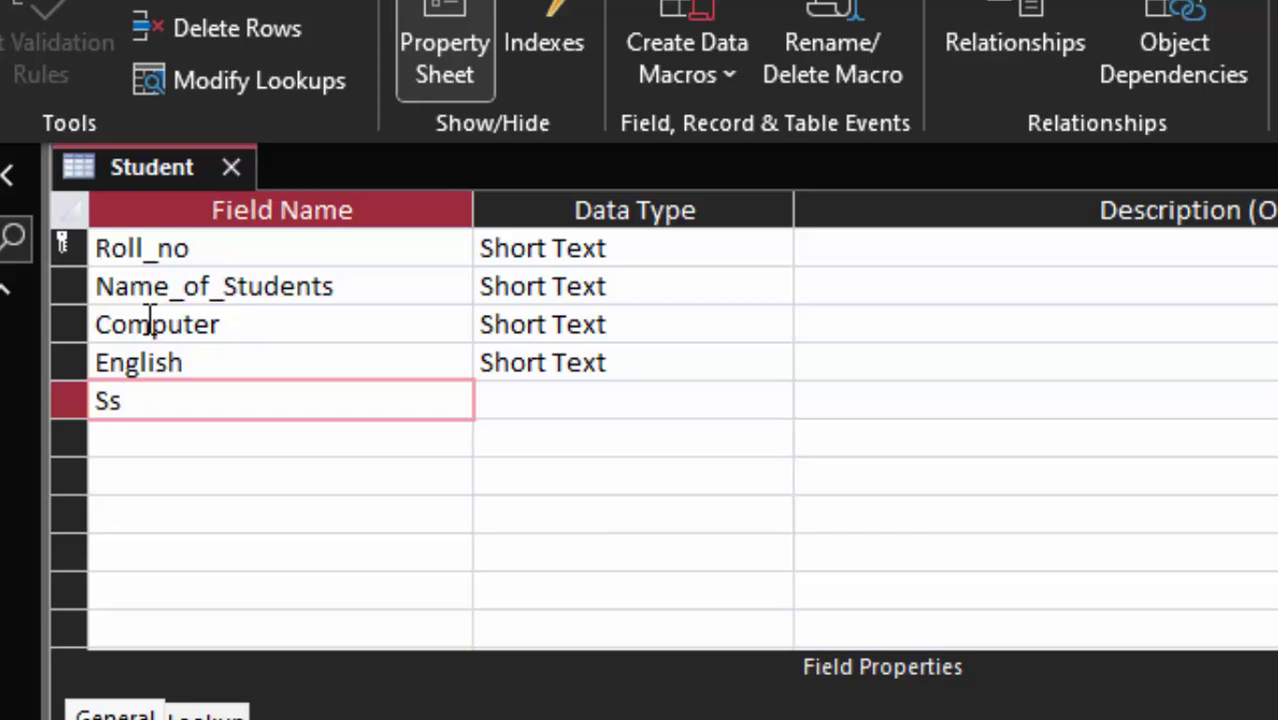
pyautogui.write('t')
pyautogui.press('Tab')
pyautogui.press('Tab')
pyautogui.press('Tab')
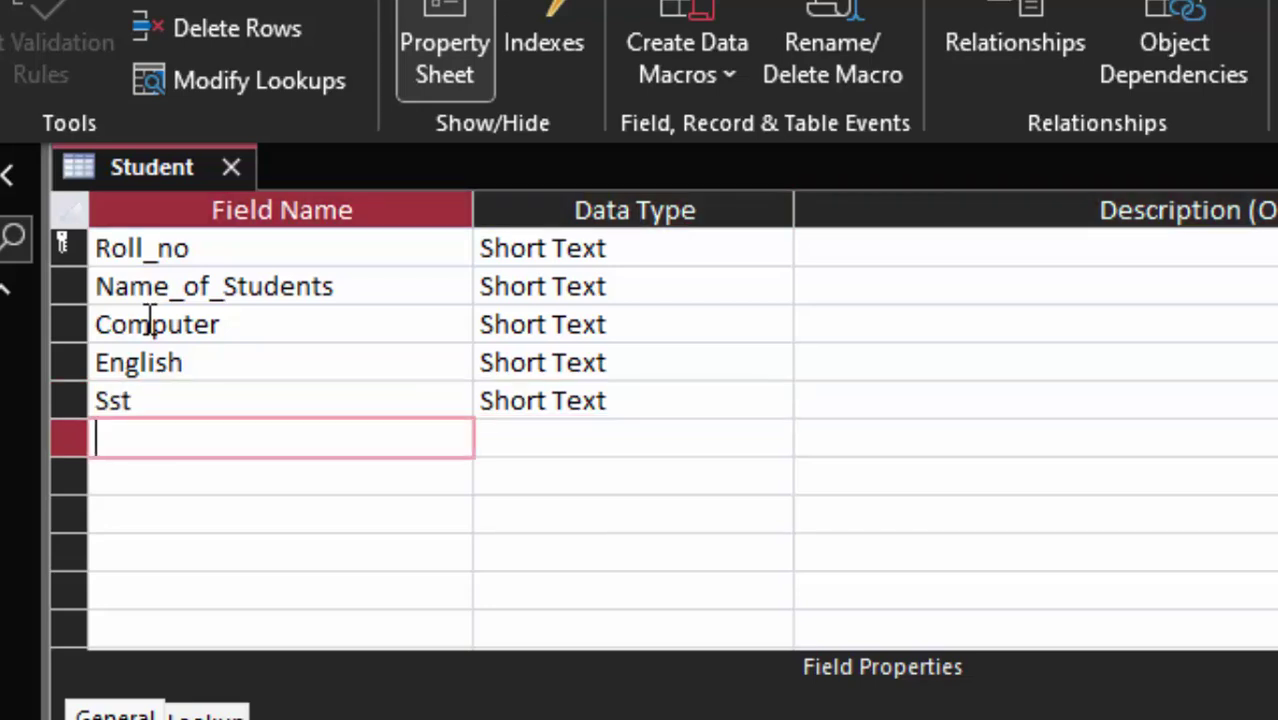
pyautogui.write('Maths')
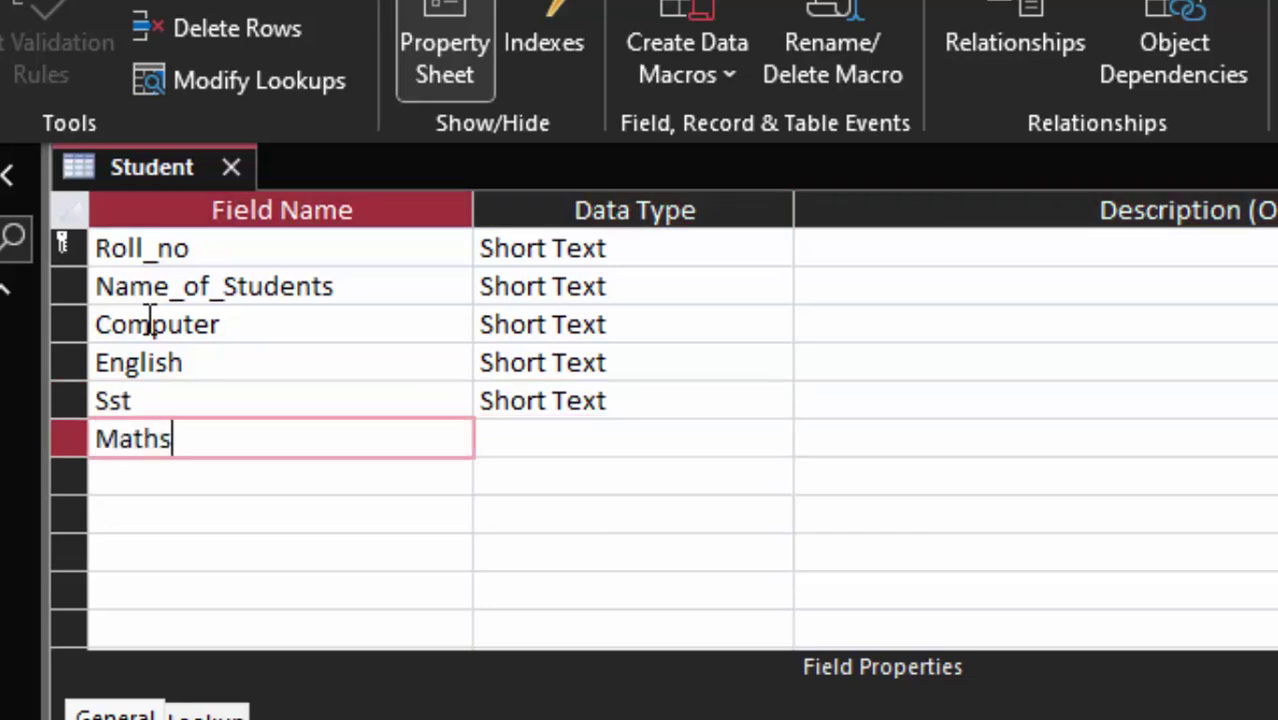
pyautogui.press('Tab')
pyautogui.press('Tab')
pyautogui.press('Tab')
pyautogui.write('S')
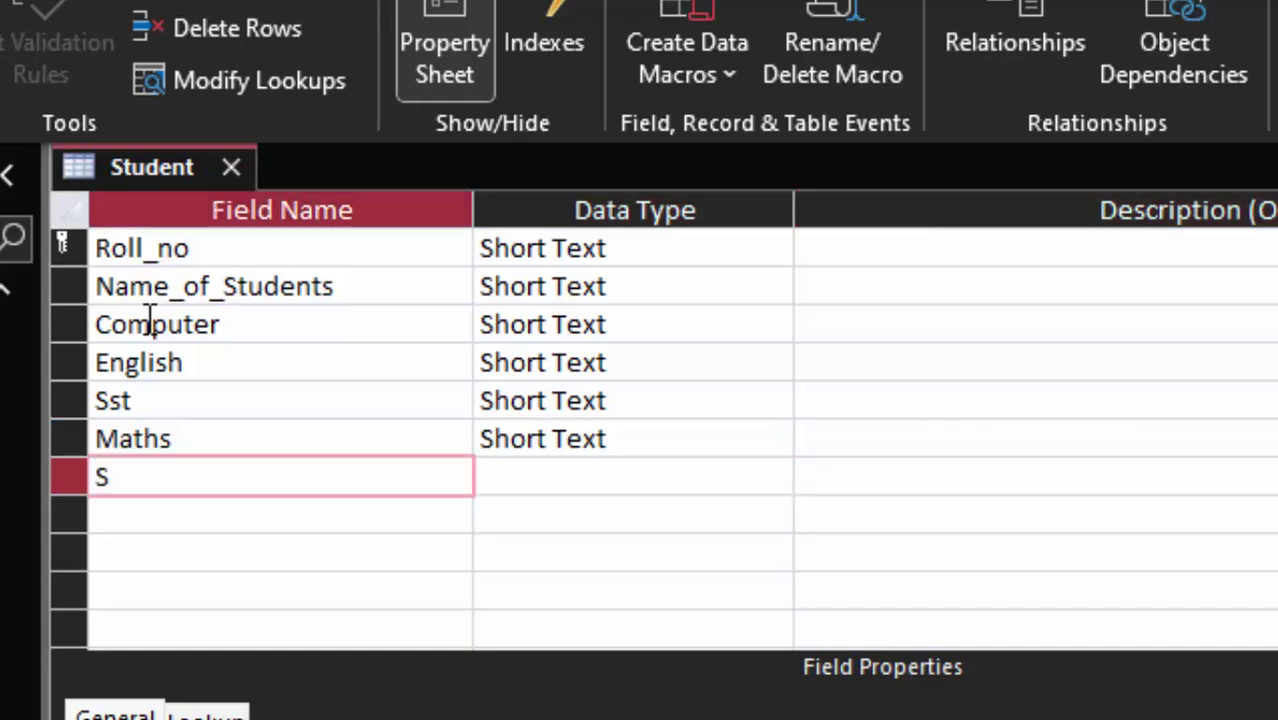
pyautogui.write('cience')
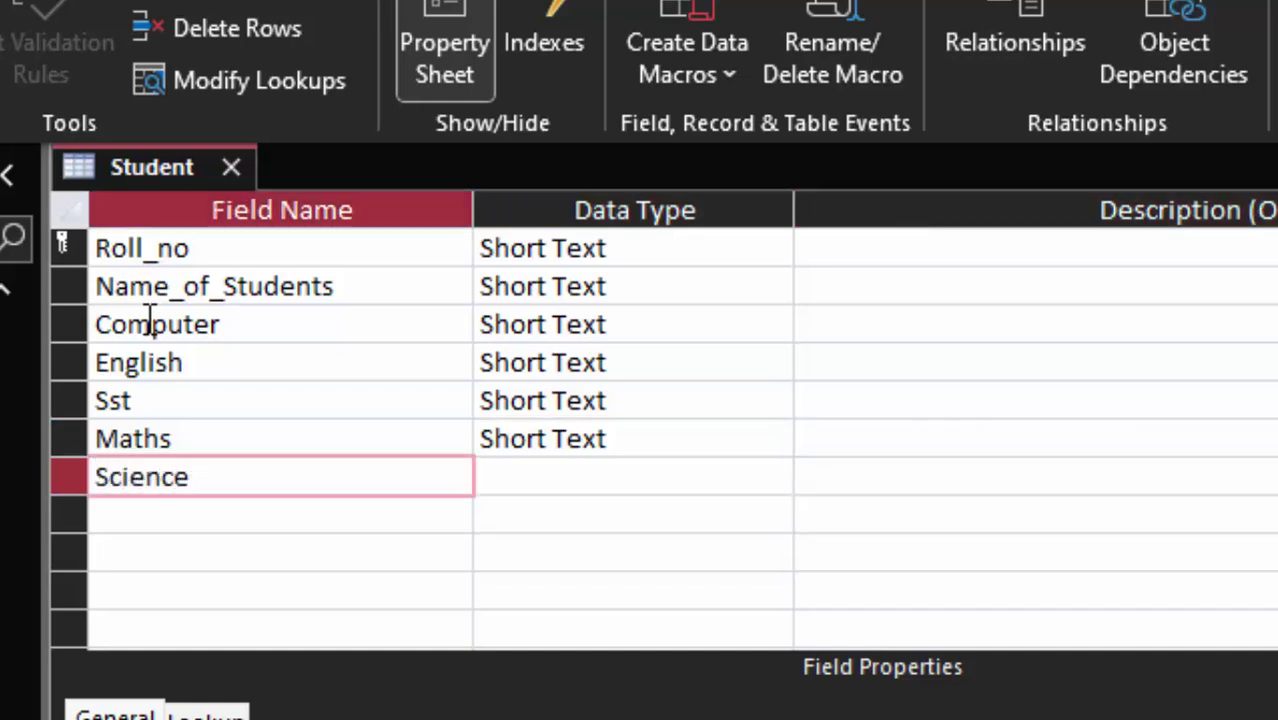
pyautogui.press('Tab')
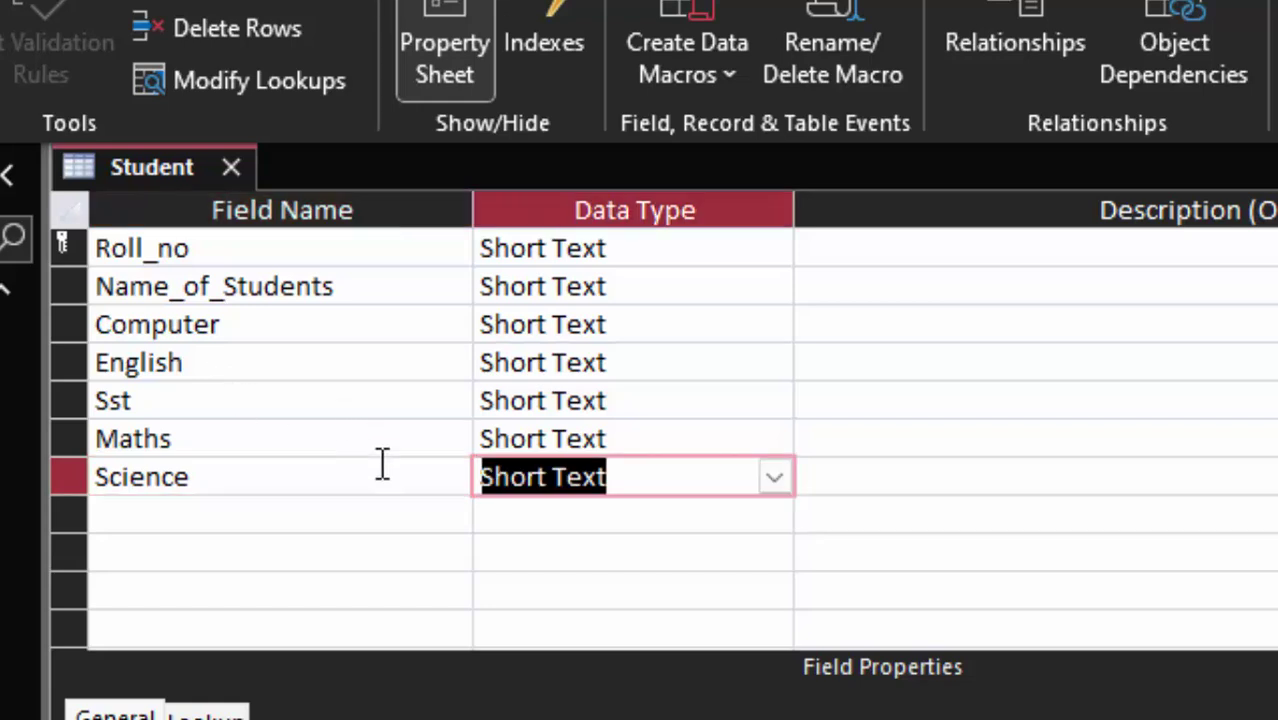
pyautogui.press('Tab')
pyautogui.press('Tab')
pyautogui.write('T')
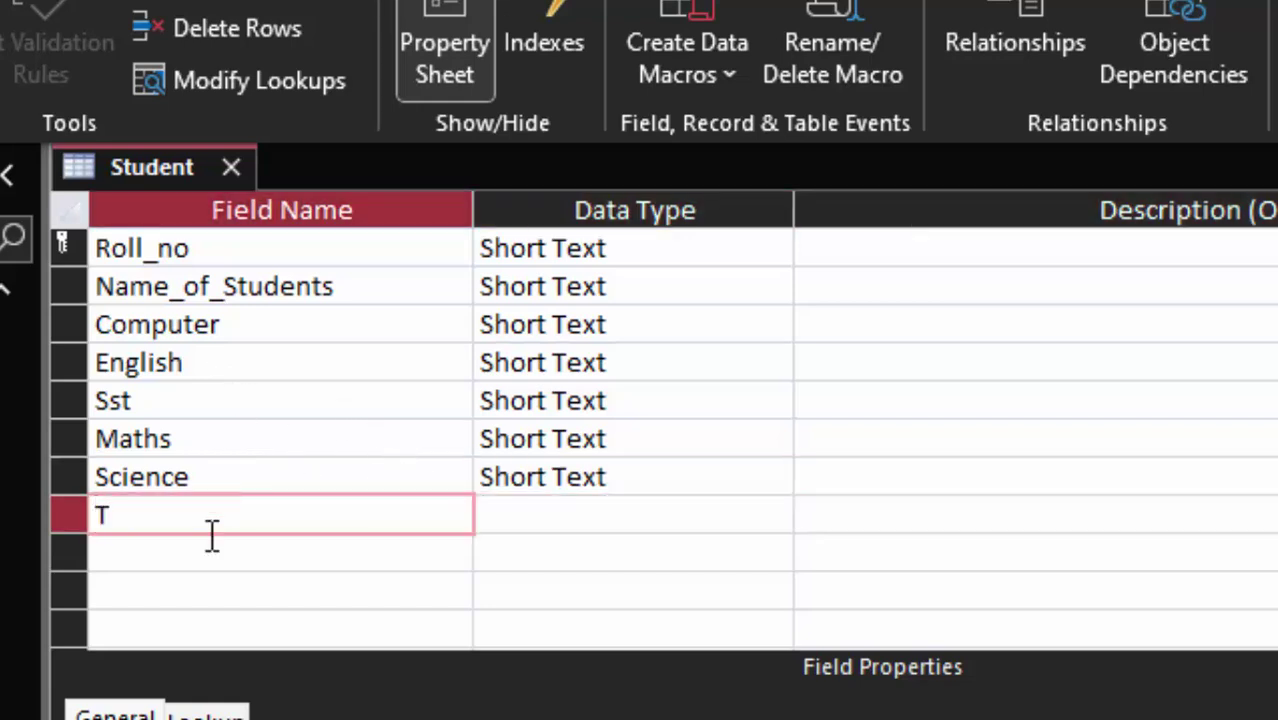
# Step: Add Total_Marks, correcting it to a capital M, and an Average_marks field
pyautogui.write('otal')
pyautogui.write('_mark')
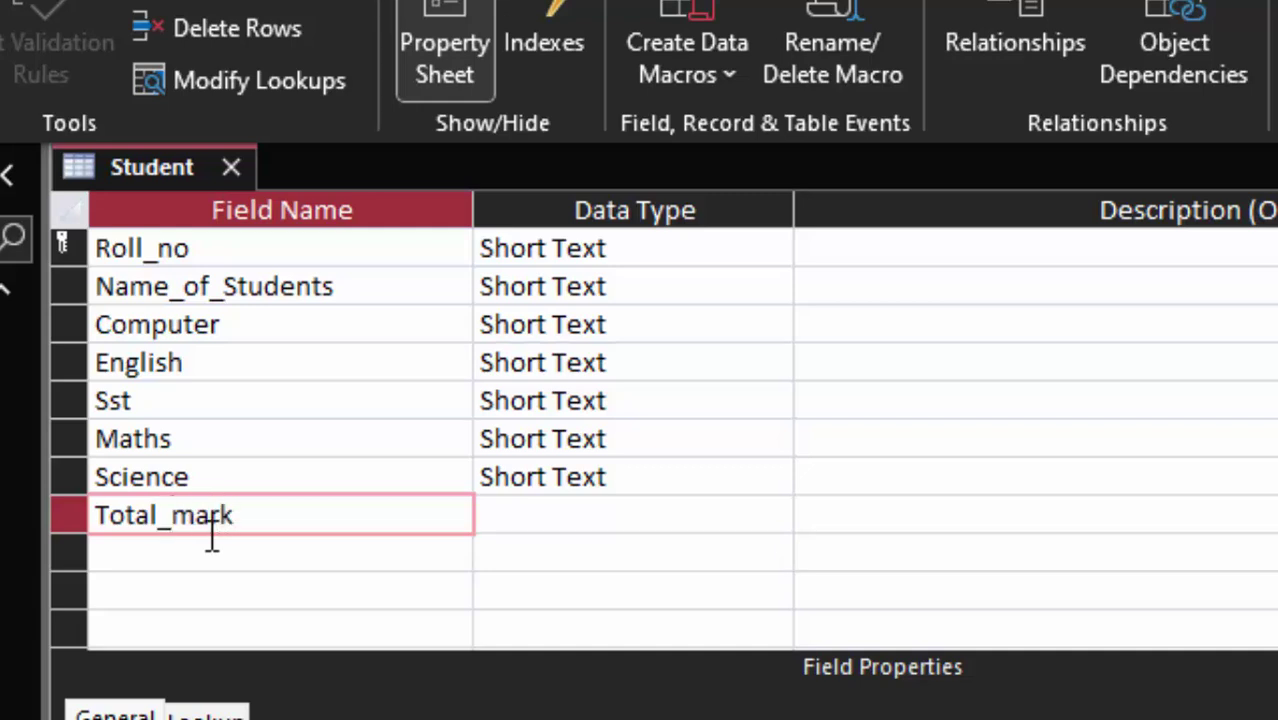
pyautogui.write('s')
pyautogui.click(195, 528)
pyautogui.press('BackSpace')
pyautogui.write('M')
pyautogui.click(300, 552)
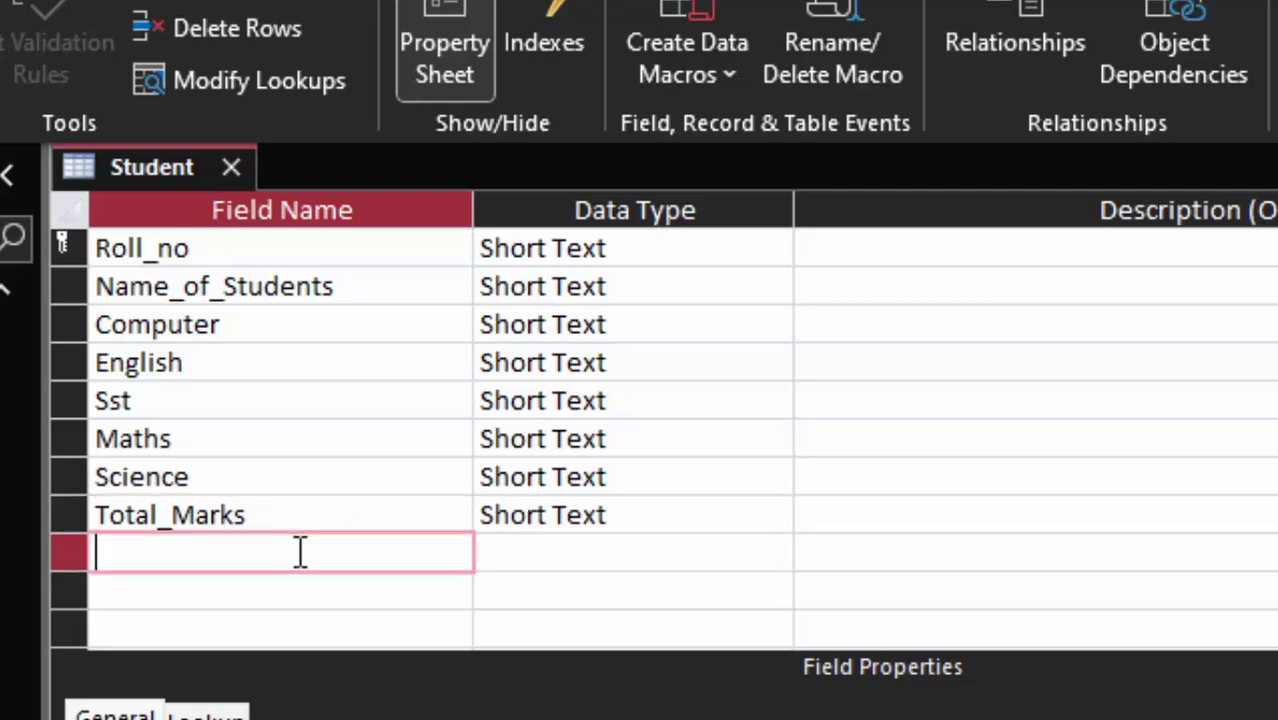
pyautogui.write('Avera')
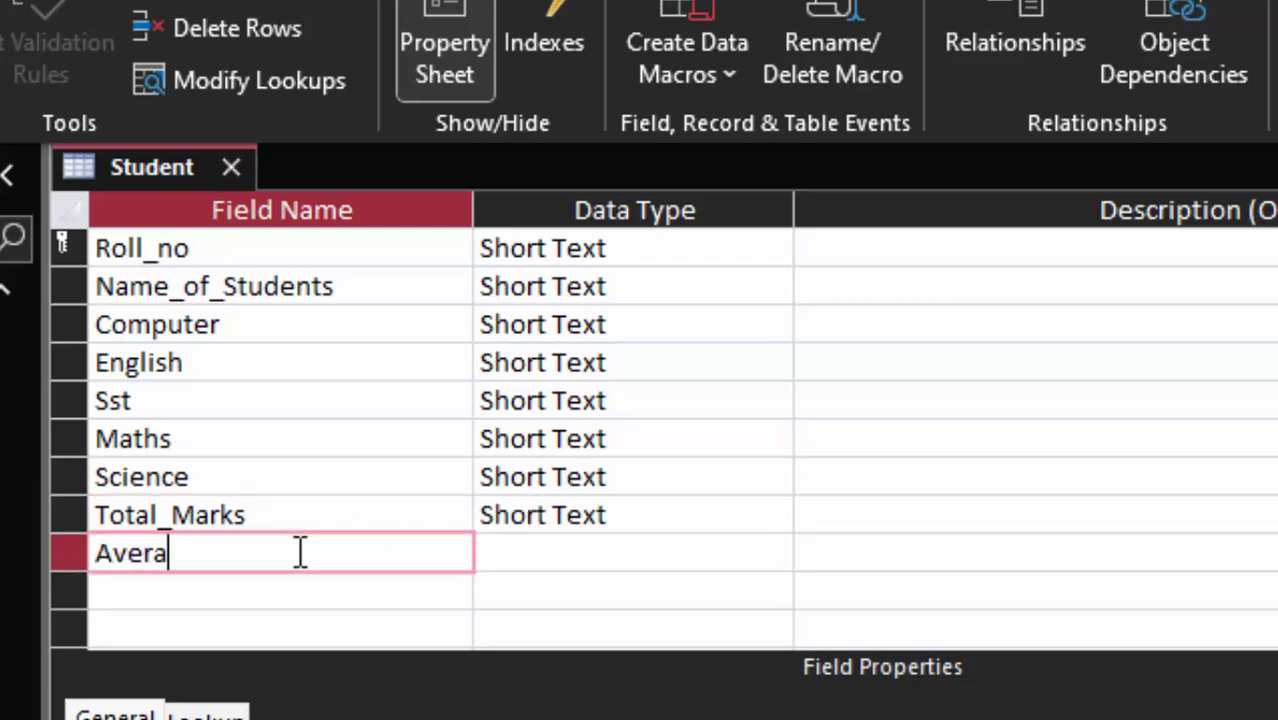
pyautogui.write('ge_m')
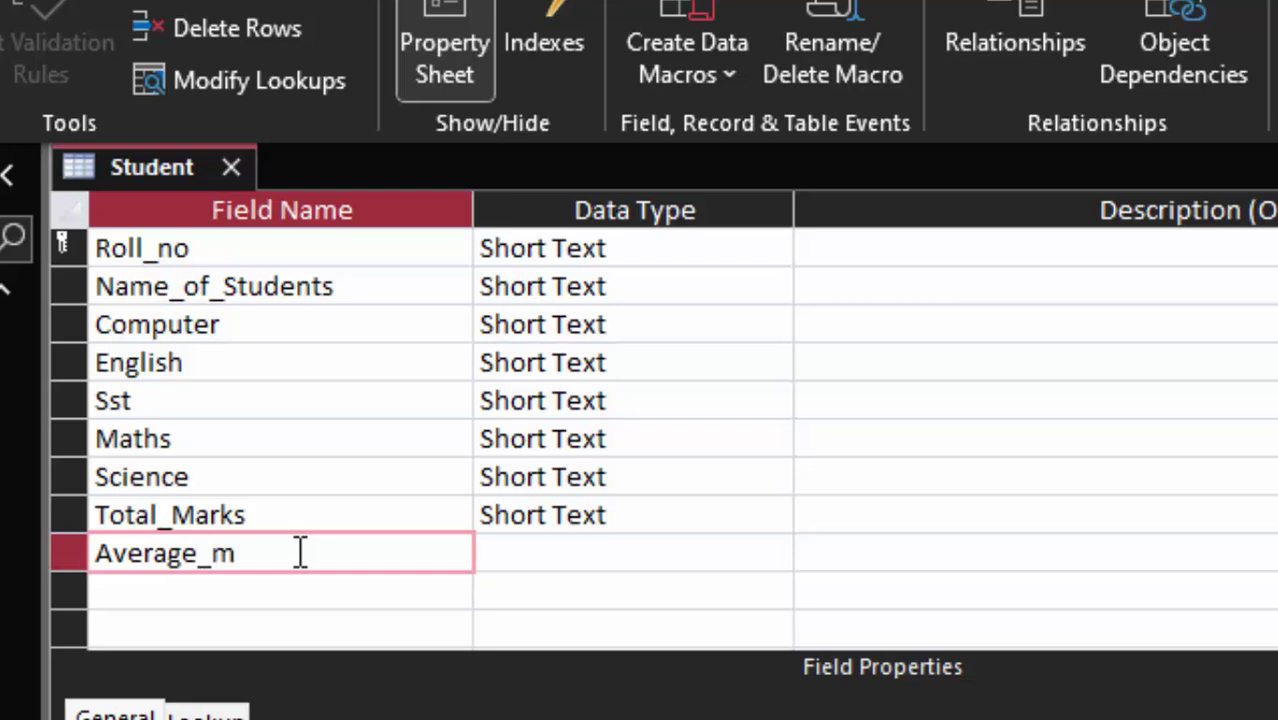
pyautogui.write('arks')
pyautogui.click(694, 553)
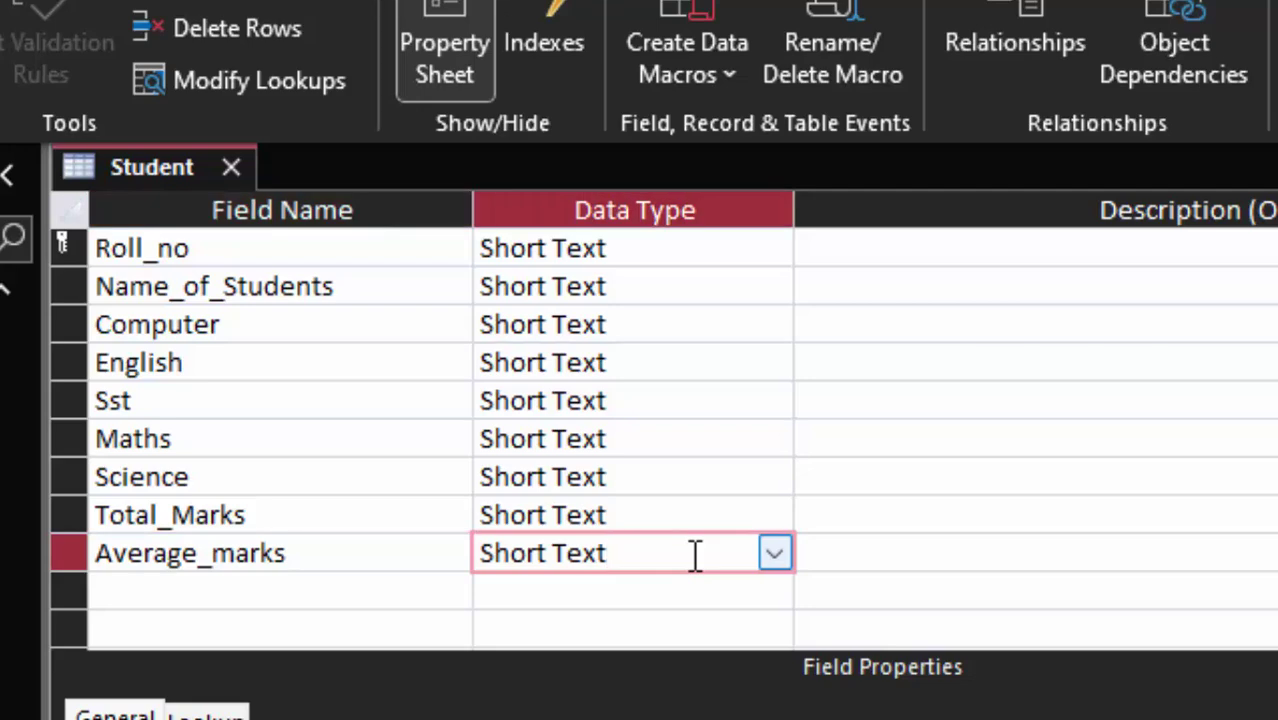
# Step: Keep Name_of_Students as Short Text after briefly setting it to Number
pyautogui.click(774, 288)
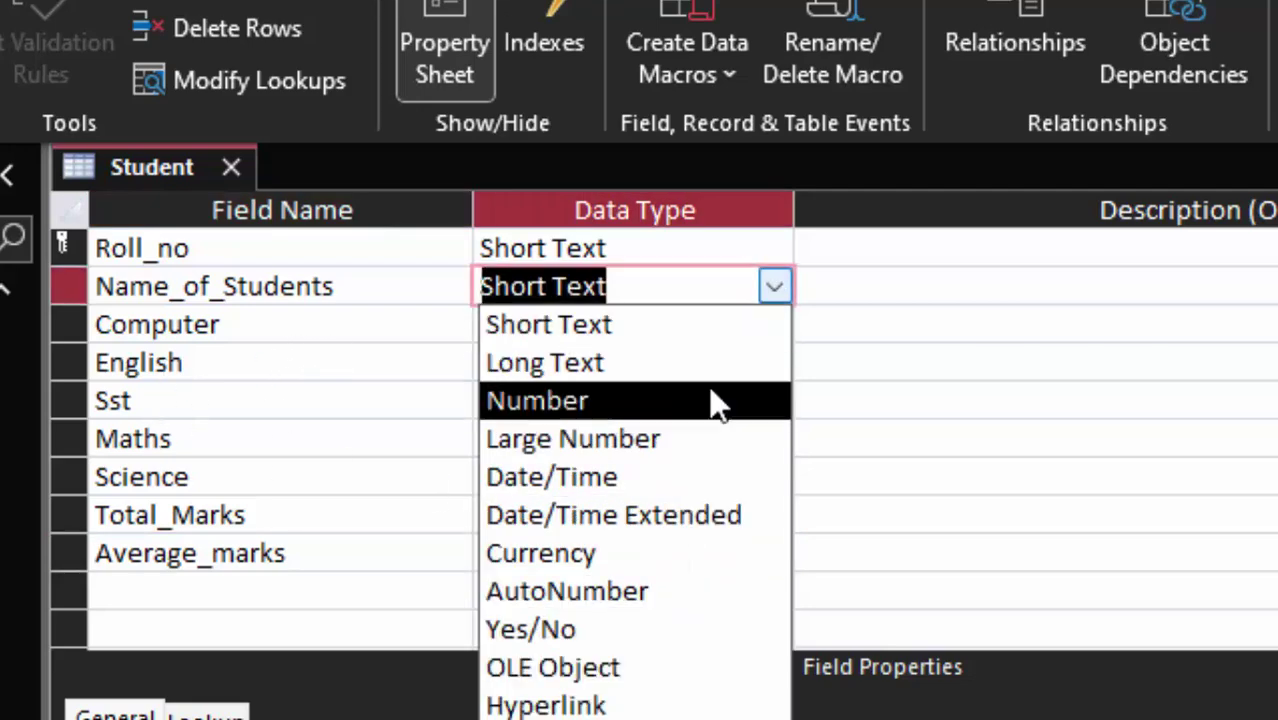
pyautogui.click(740, 400)
pyautogui.click(790, 292)
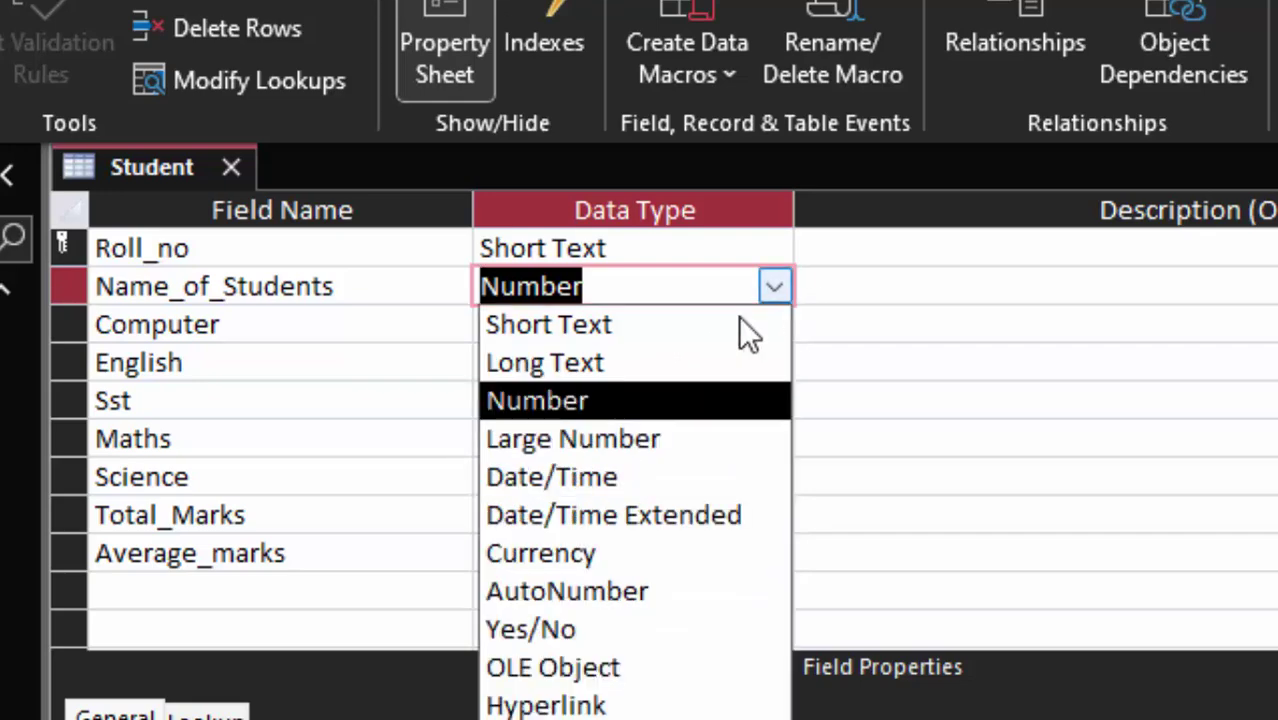
pyautogui.click(659, 290)
pyautogui.click(659, 325)
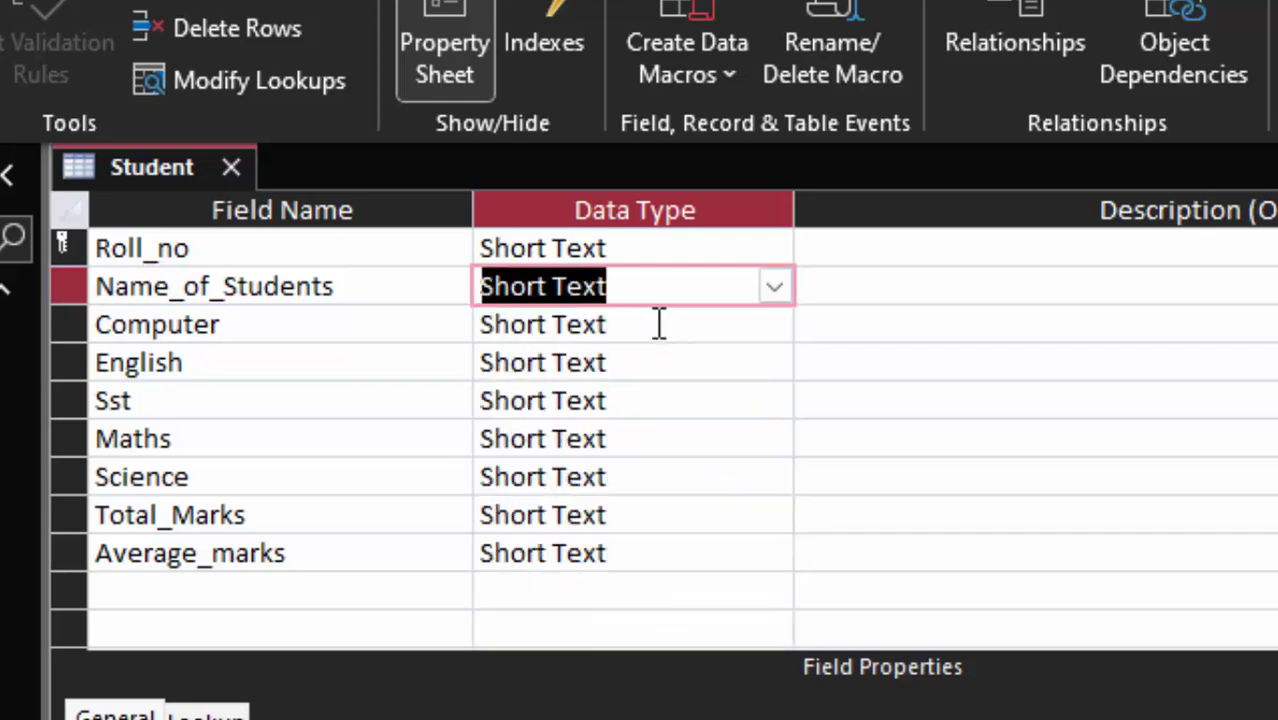
# Step: Set the Computer, English and Sst data types to Number
pyautogui.click(719, 323)
pyautogui.click(776, 324)
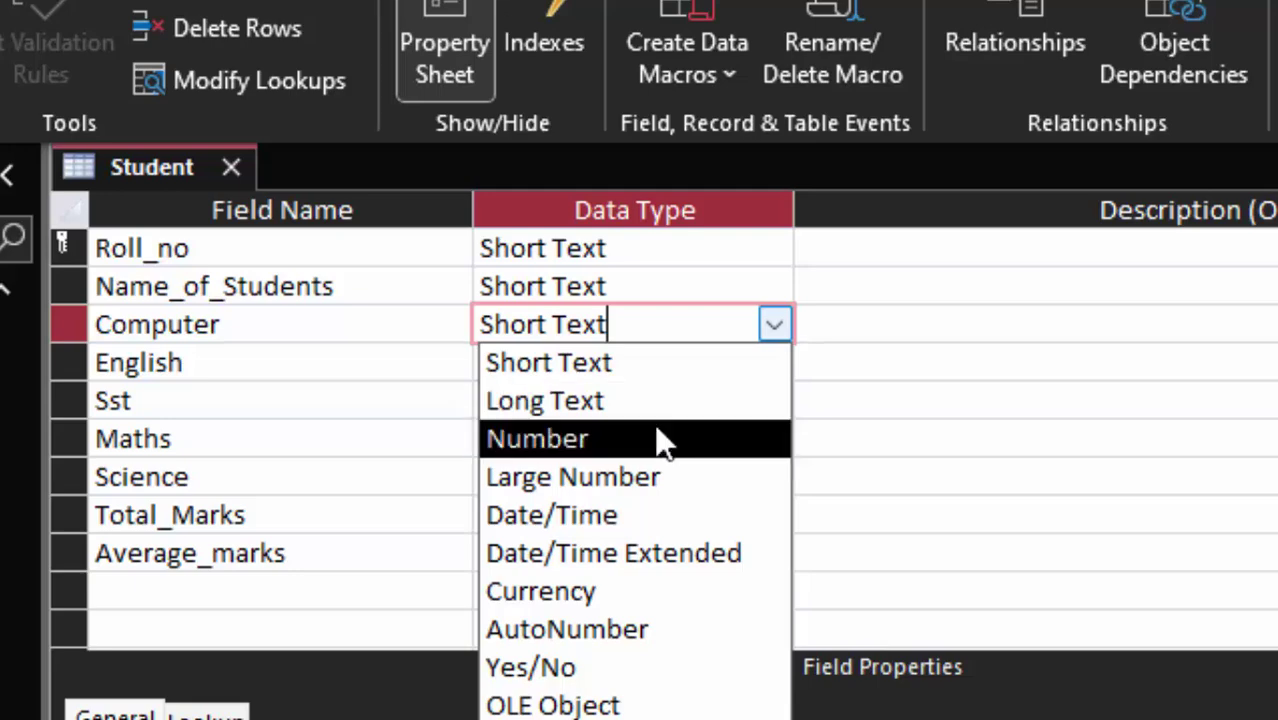
pyautogui.click(656, 439)
pyautogui.click(753, 362)
pyautogui.click(776, 364)
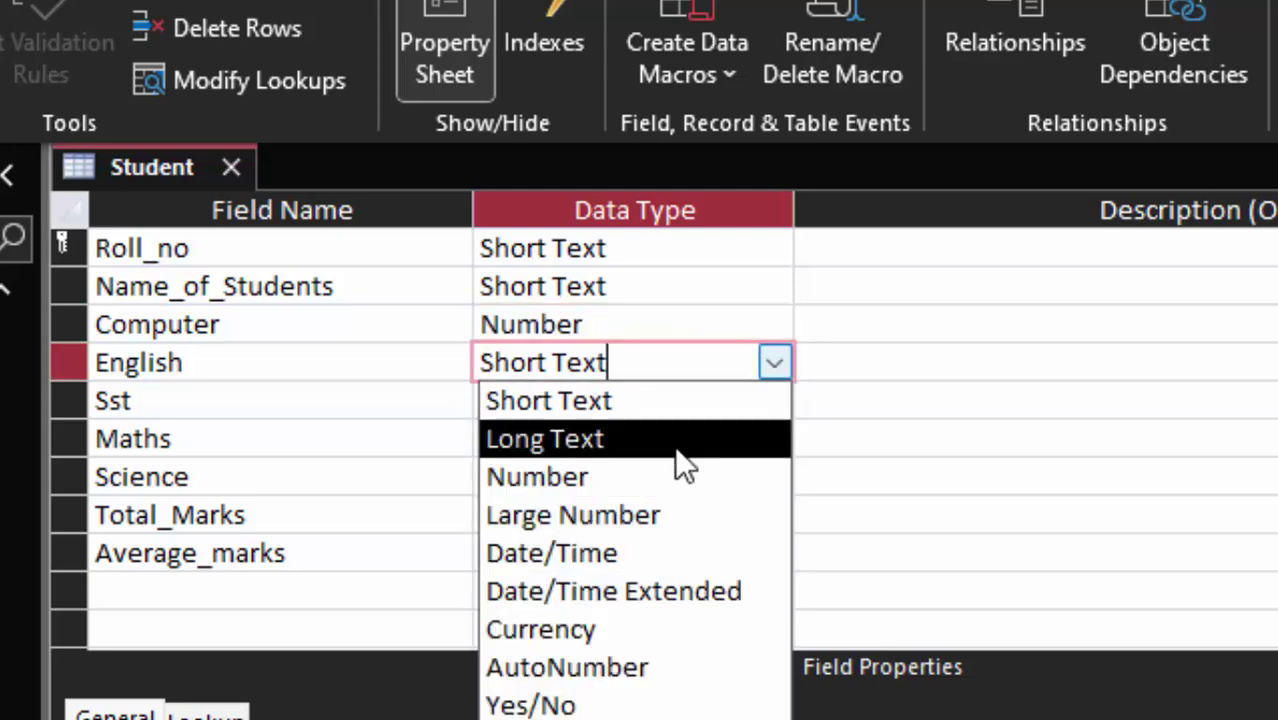
pyautogui.click(672, 470)
pyautogui.click(739, 401)
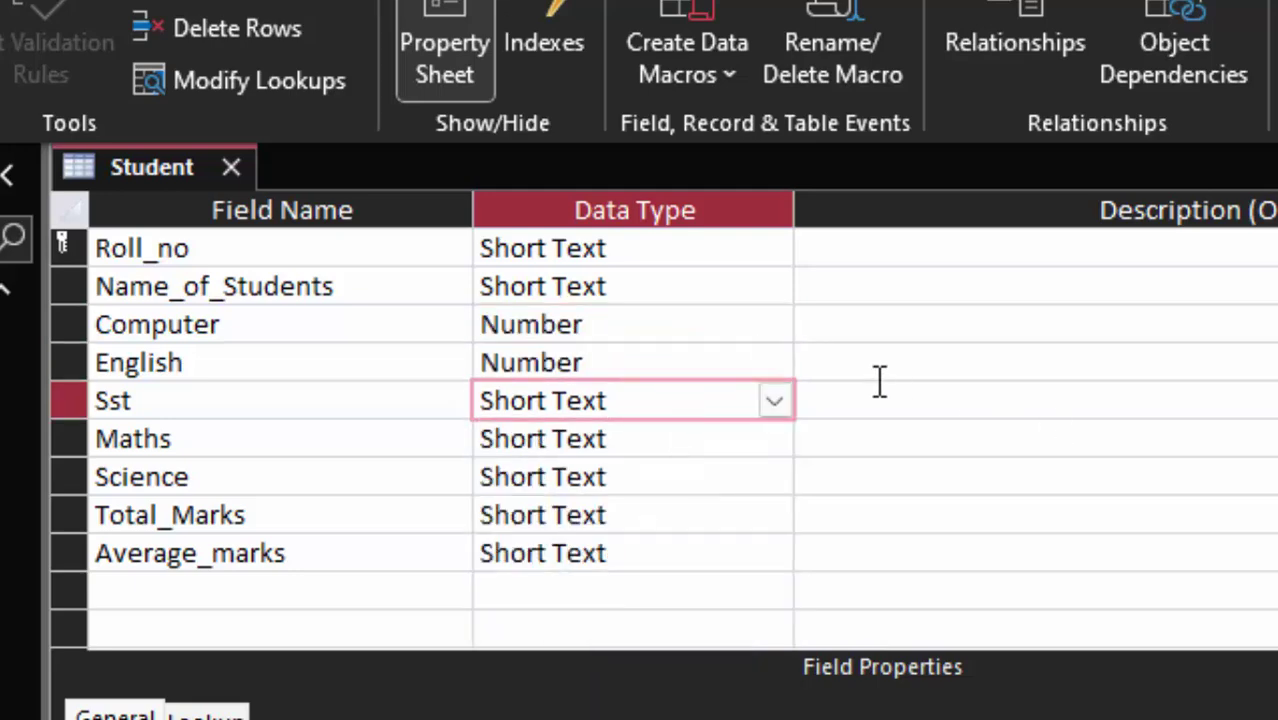
pyautogui.click(776, 401)
pyautogui.click(645, 513)
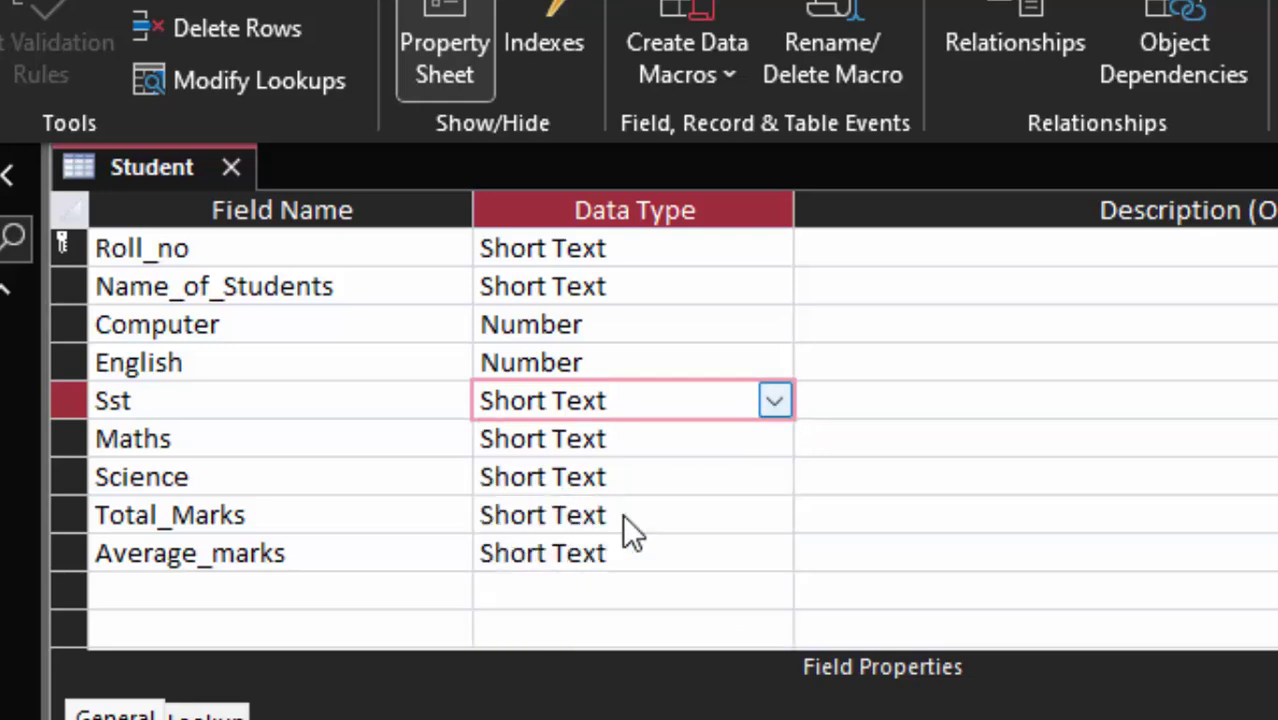
# Step: Set Maths and Science to Number, leaving Total_Marks unchanged
pyautogui.click(702, 440)
pyautogui.click(776, 439)
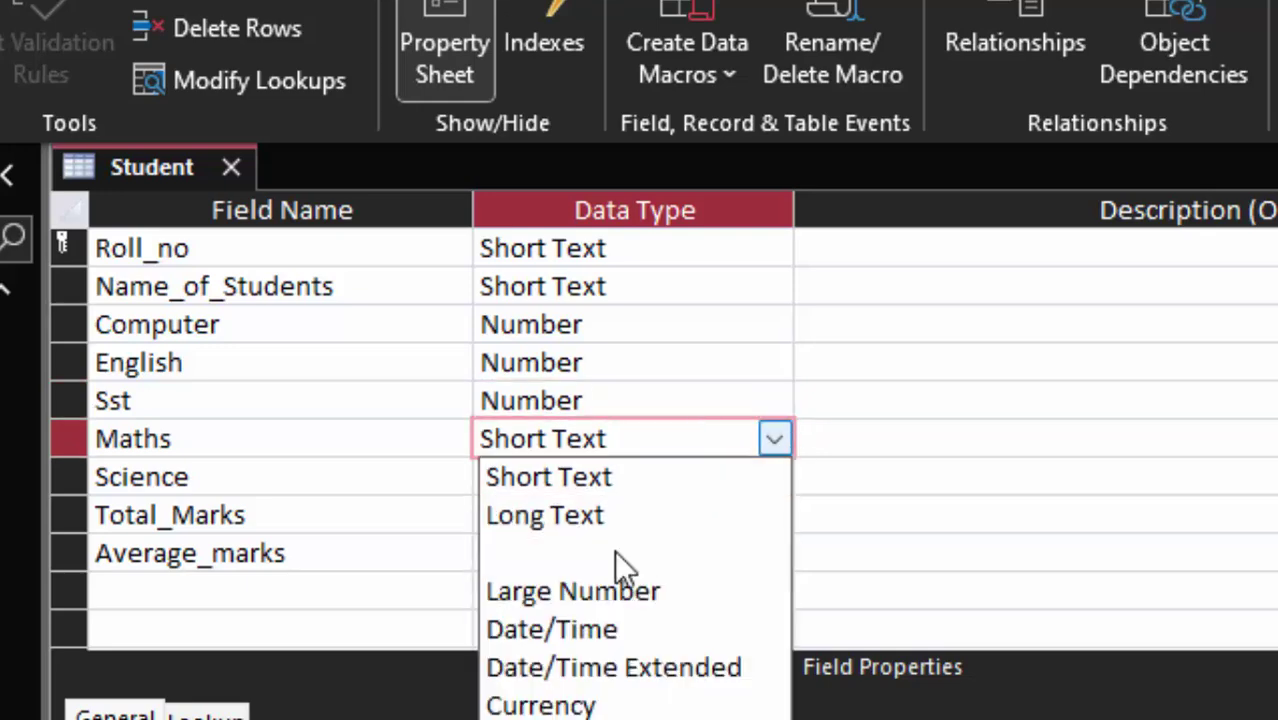
pyautogui.click(614, 550)
pyautogui.click(662, 476)
pyautogui.click(776, 477)
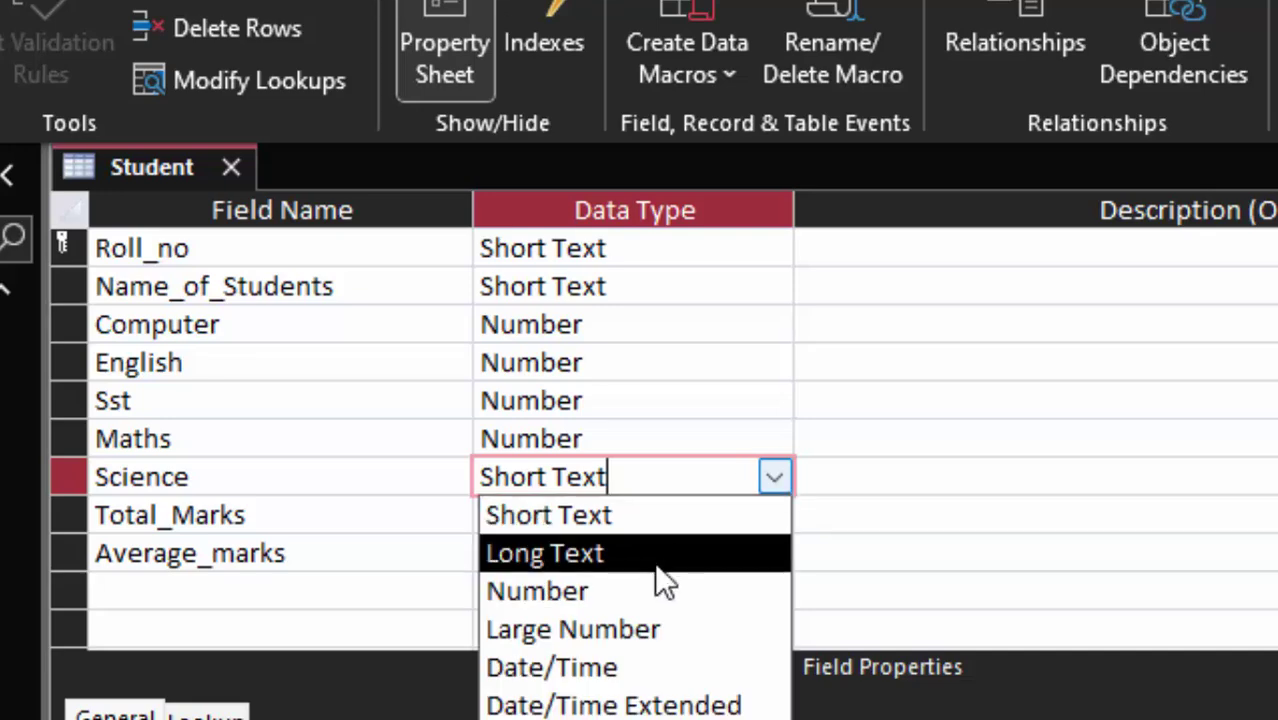
pyautogui.click(640, 588)
pyautogui.click(702, 514)
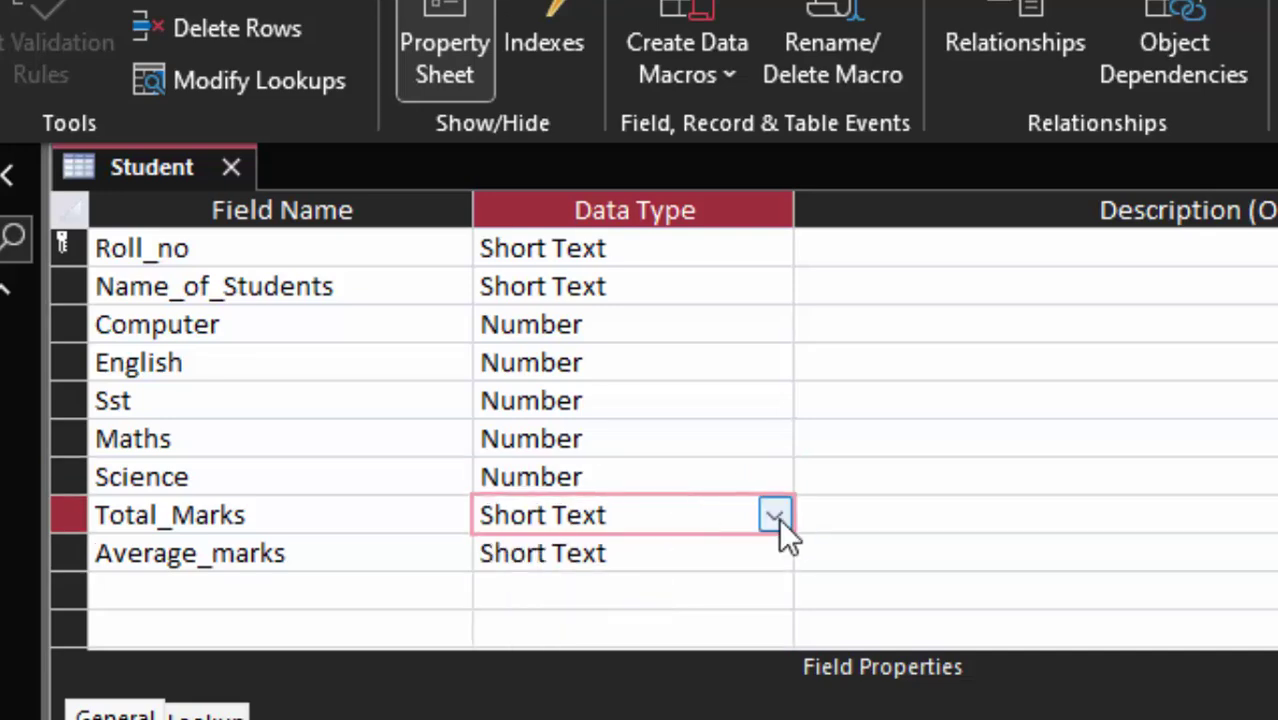
pyautogui.click(774, 517)
pyautogui.click(774, 517)
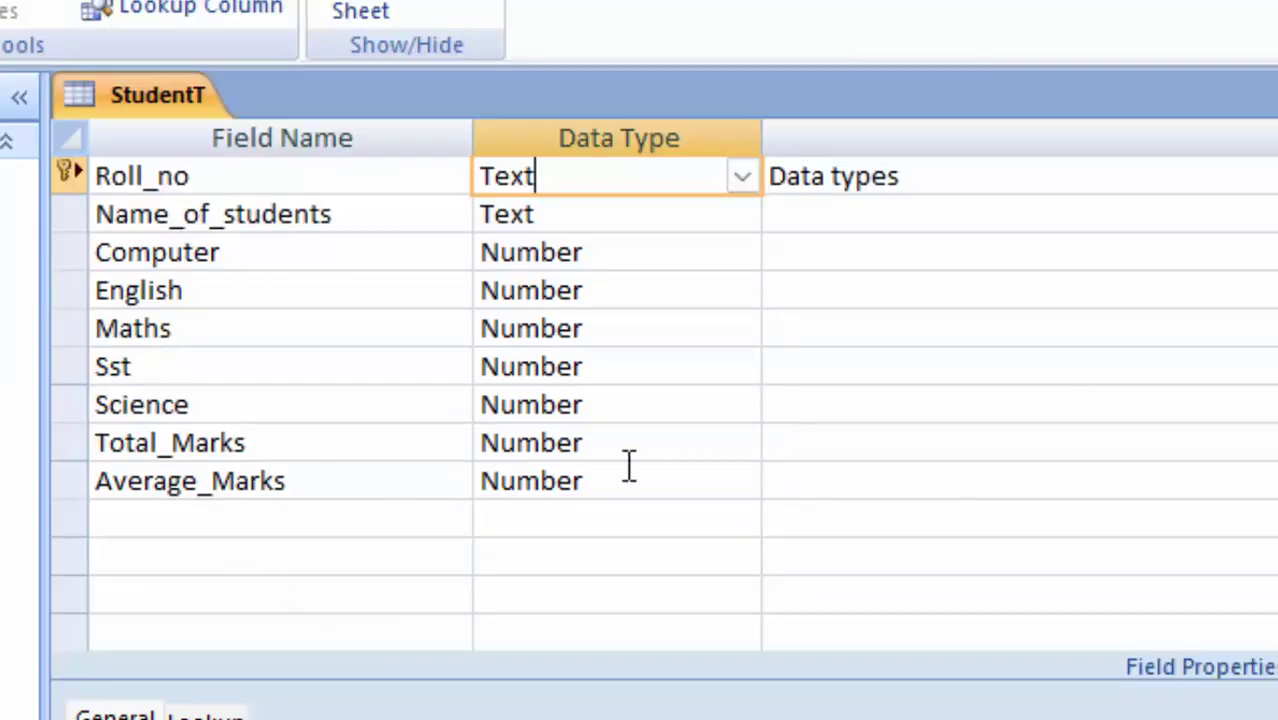
# Step: Bring up the Total_Marks data type choices, ready to pick Calculated
pyautogui.click(647, 458)
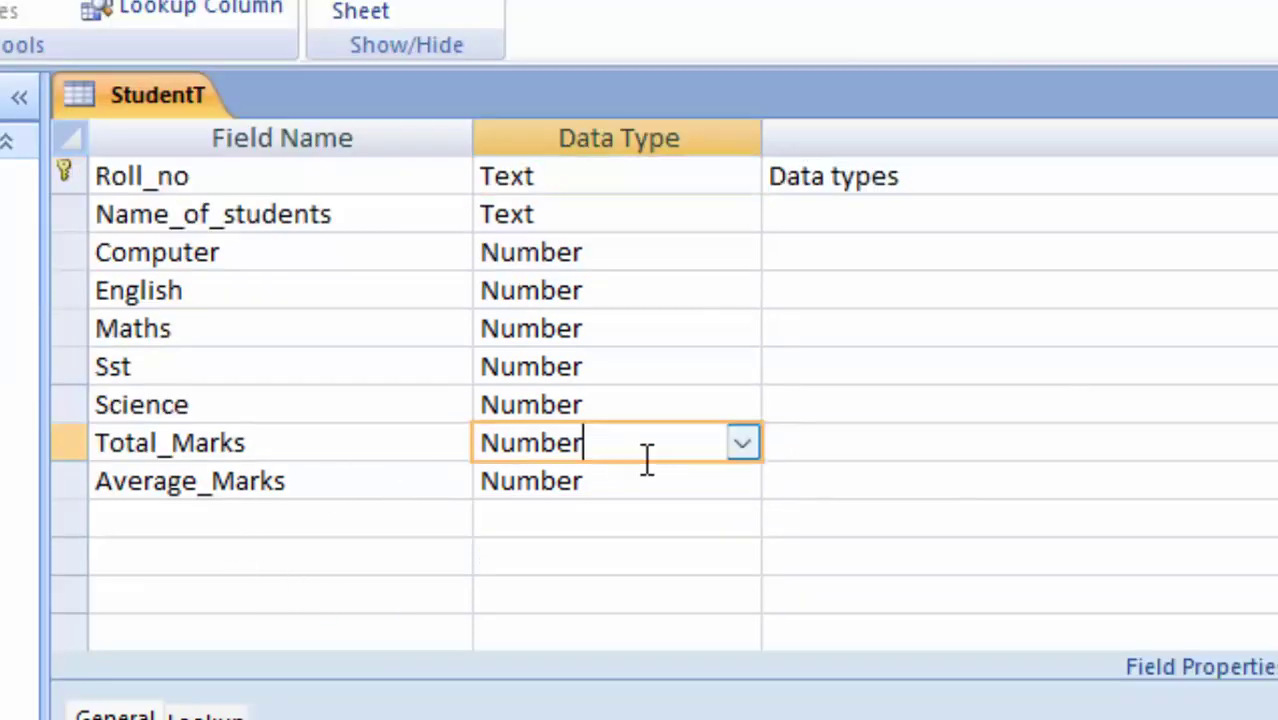
pyautogui.click(730, 453)
pyautogui.click(730, 453)
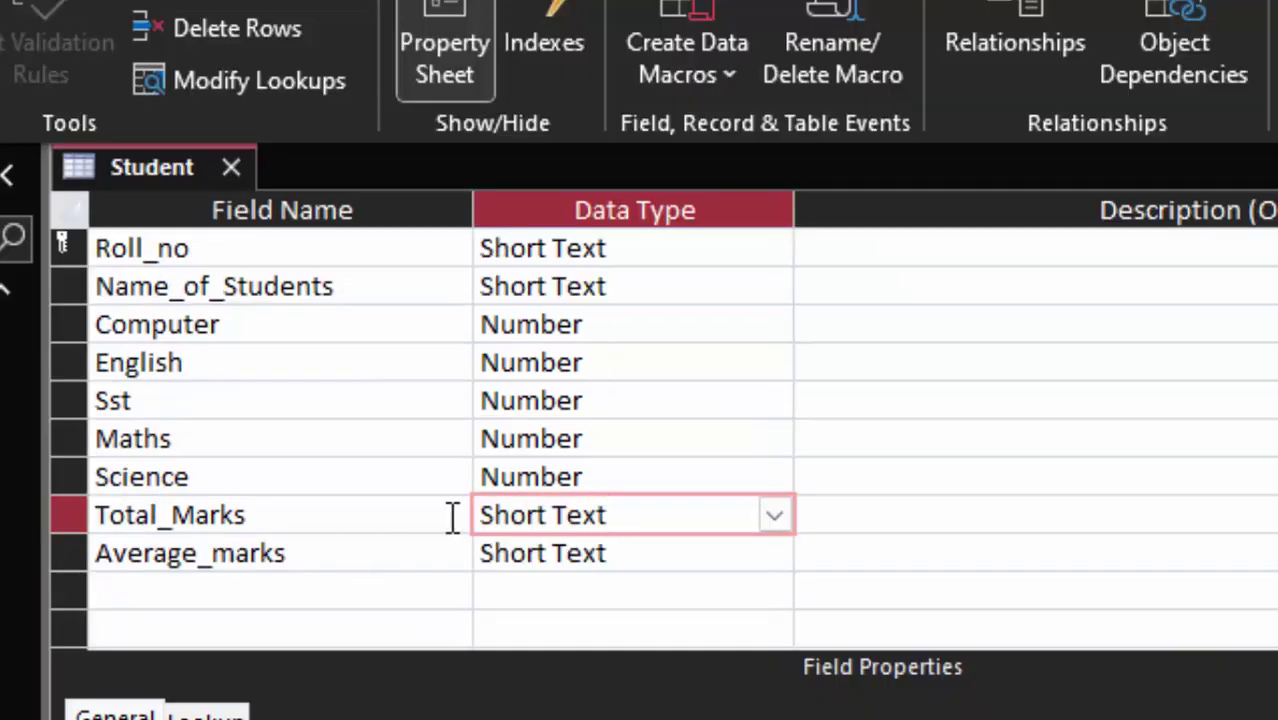
pyautogui.click(778, 516)
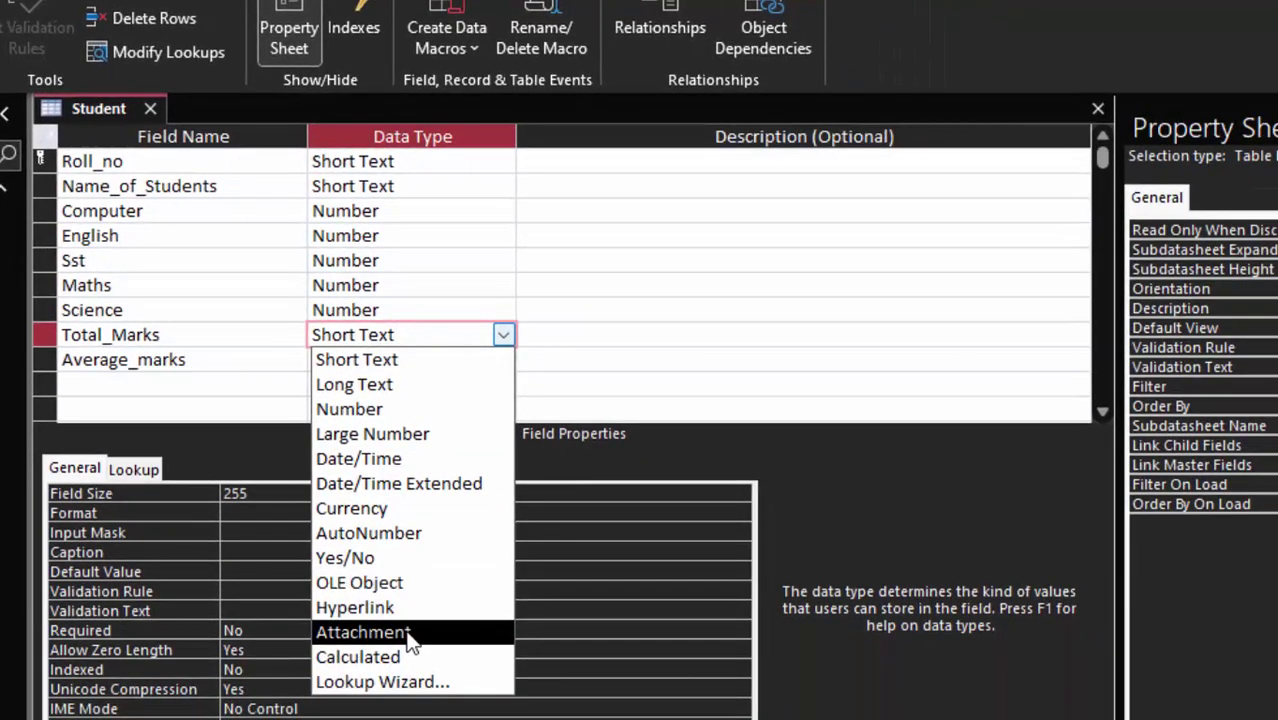
# Step: Make Total_Marks Calculated with the expression [Computer]+[English]+[Maths]+[Sst]+[Science]
pyautogui.click(406, 655)
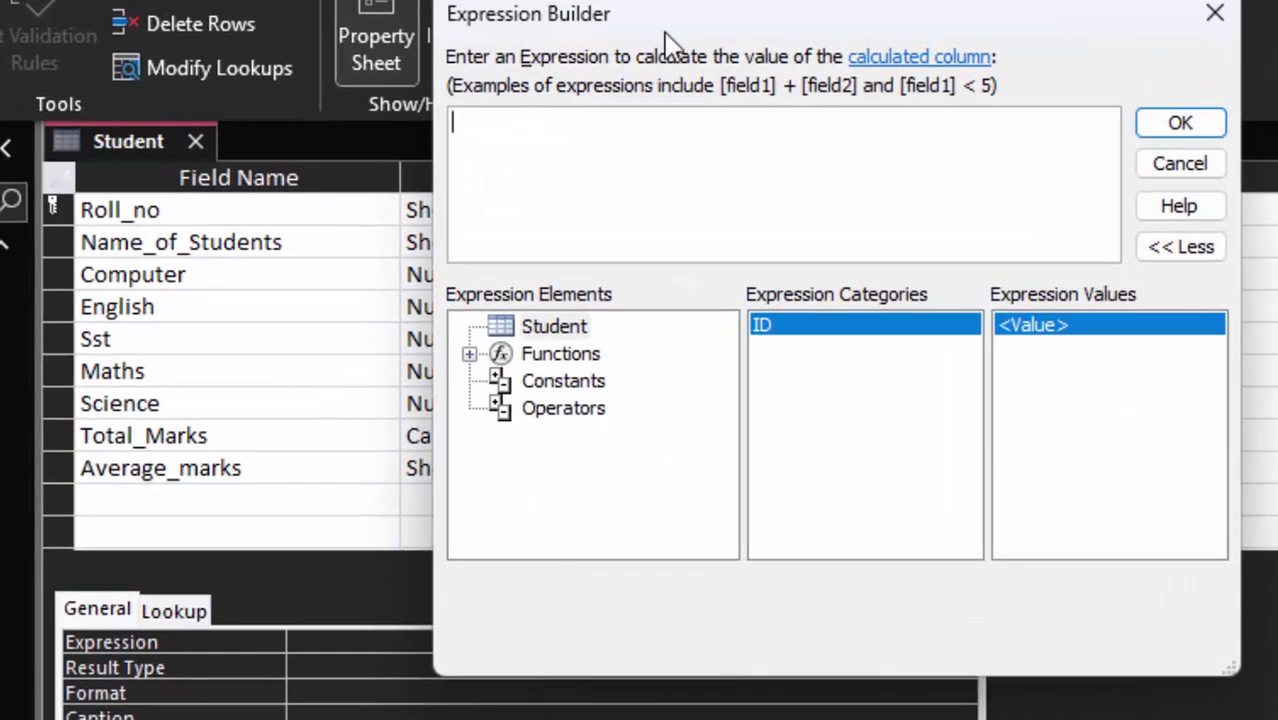
pyautogui.moveTo(665, 32)
pyautogui.mouseDown()
pyautogui.moveTo(1077, 102)
pyautogui.moveTo(955, 57)
pyautogui.mouseUp()
pyautogui.write('[')
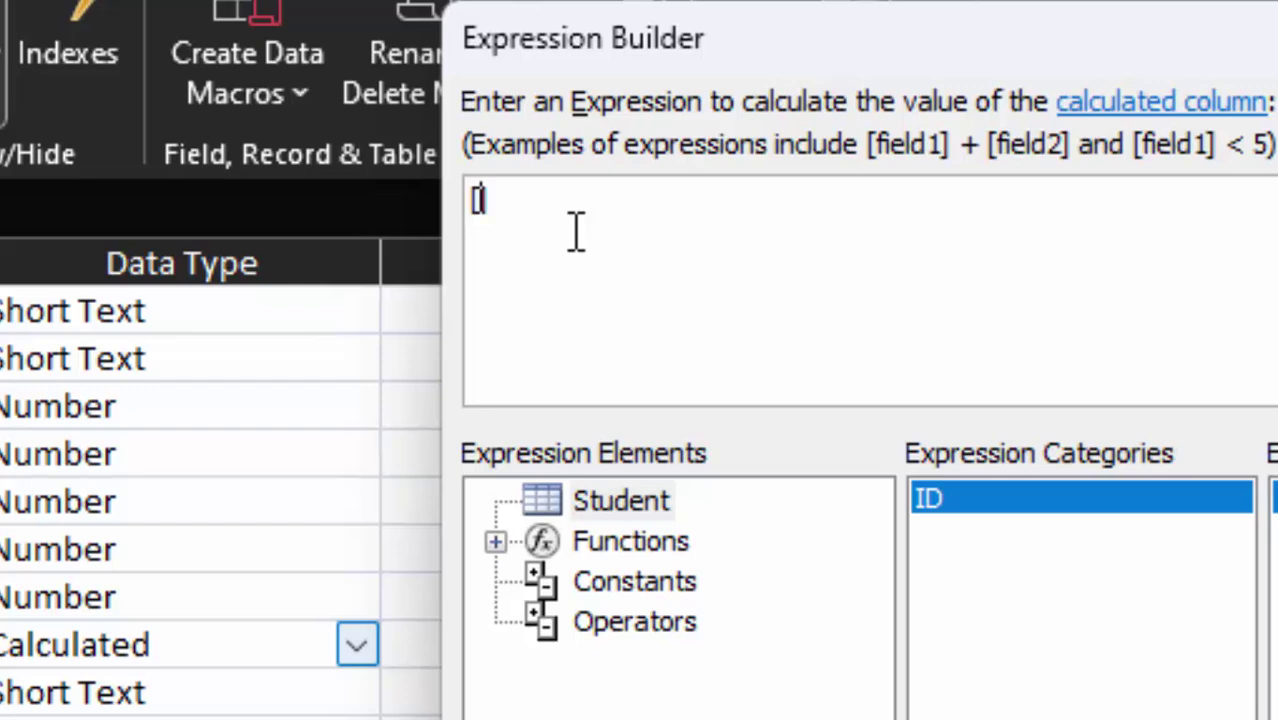
pyautogui.write('Co')
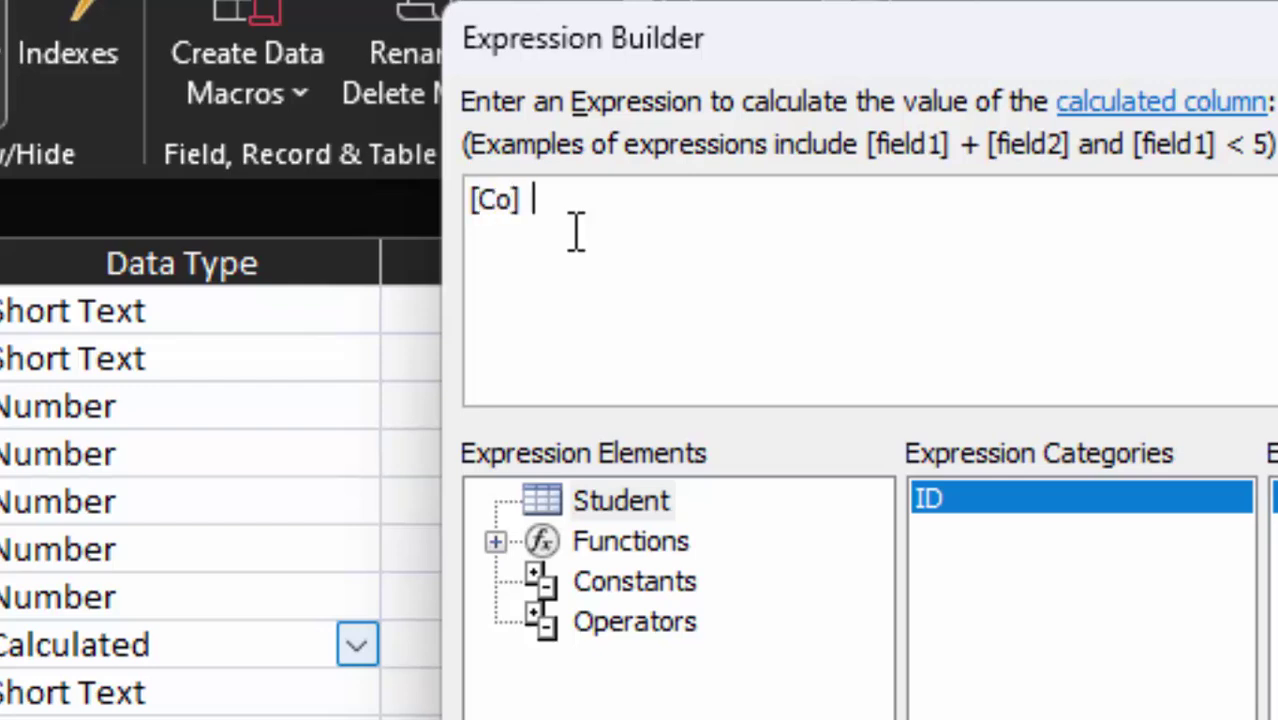
pyautogui.write('mpu]ter')
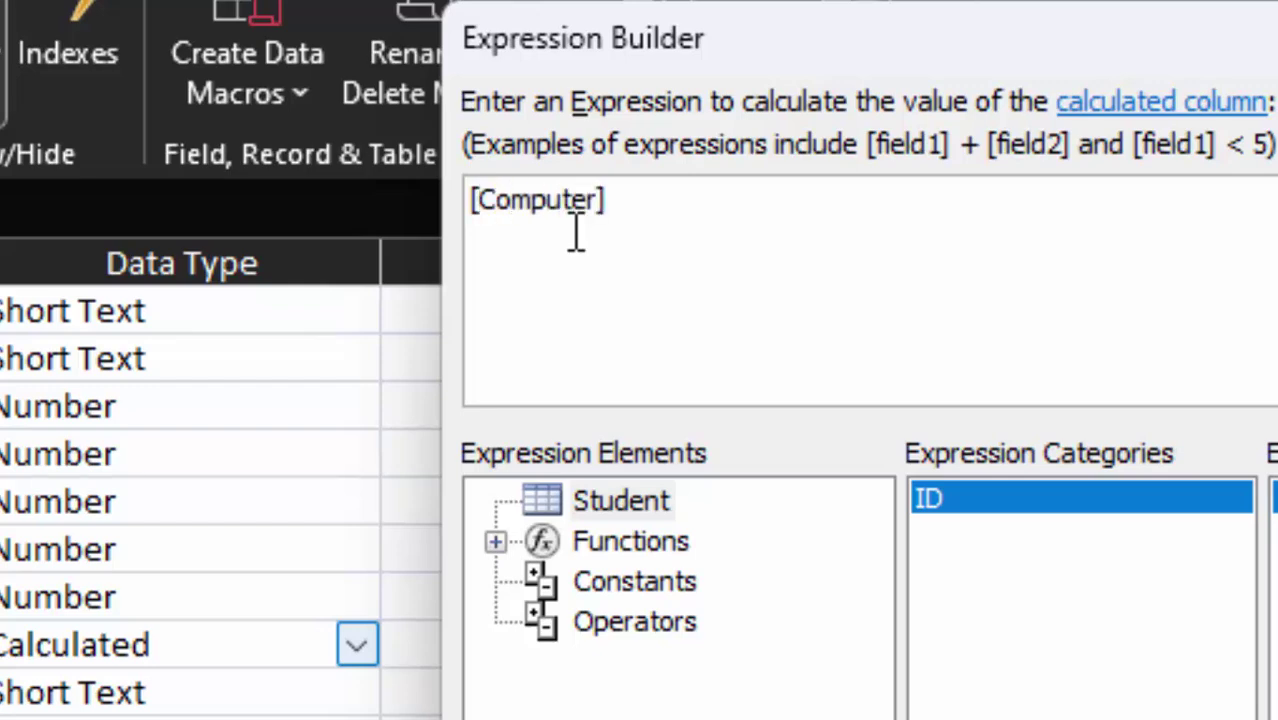
pyautogui.click(612, 196)
pyautogui.write('+[')
pyautogui.write(' En')
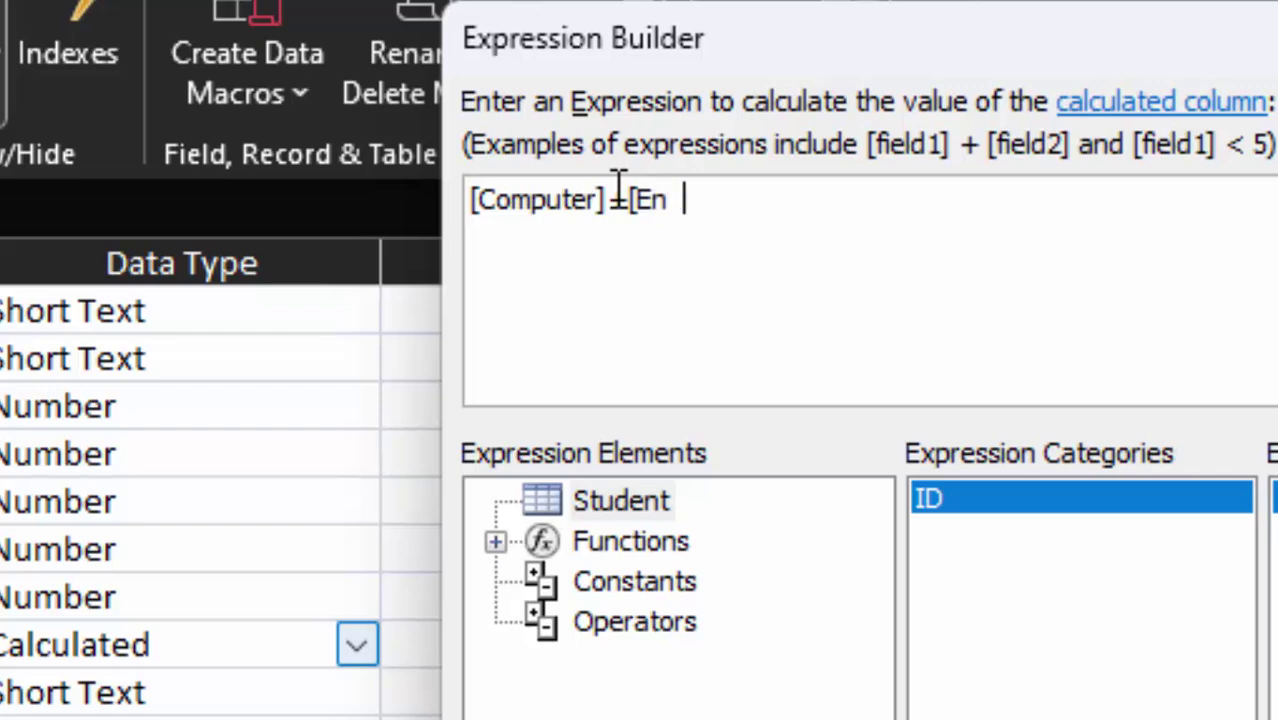
pyautogui.write('glish')
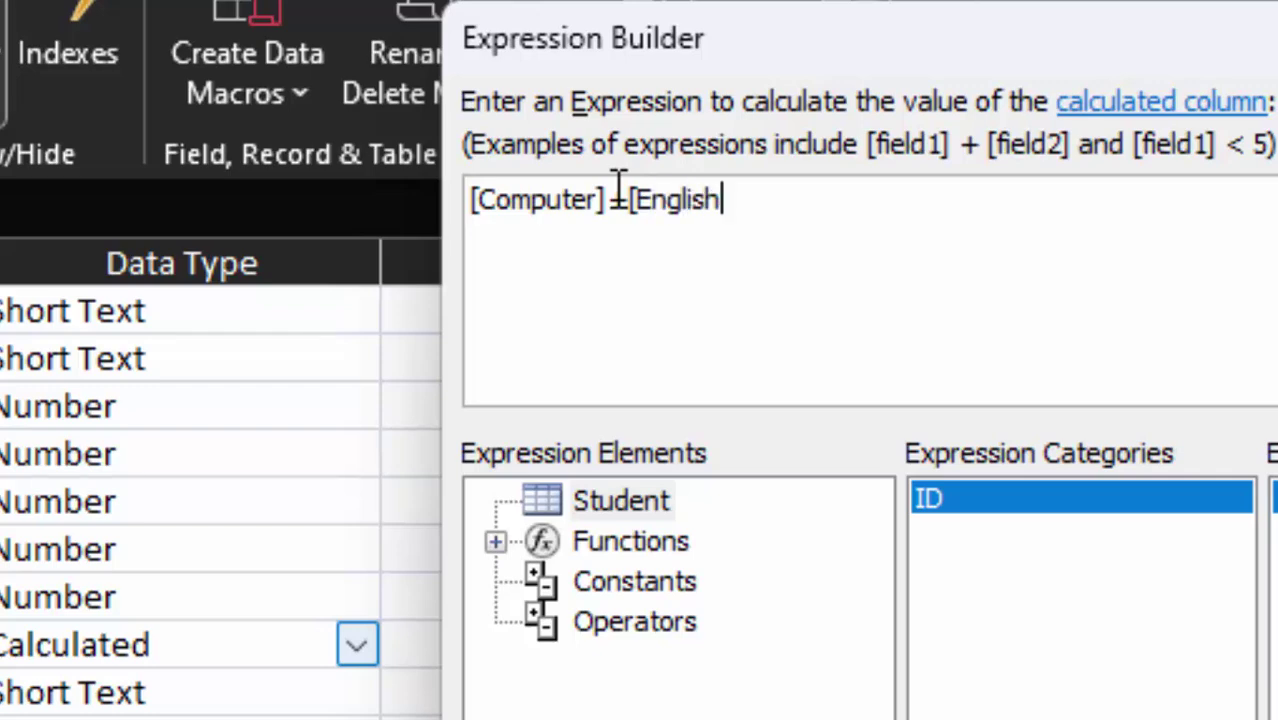
pyautogui.write(']')
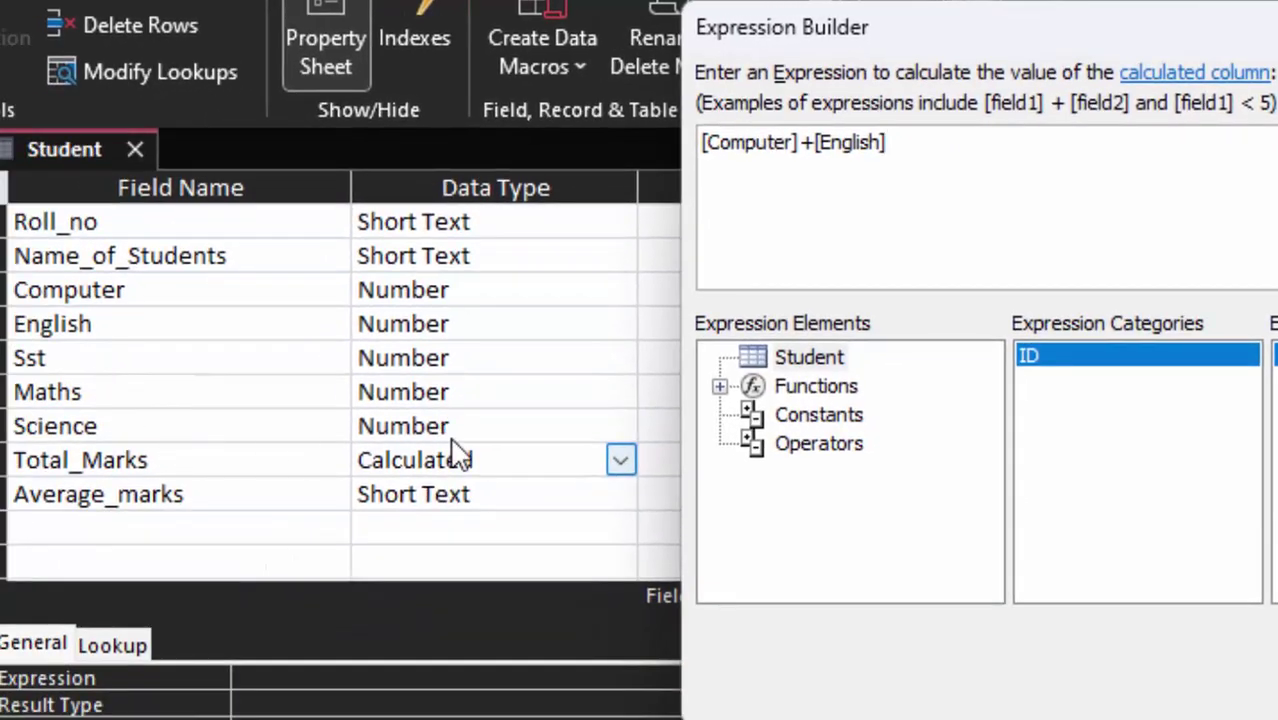
pyautogui.write('+')
pyautogui.write('[')
pyautogui.write('Ma')
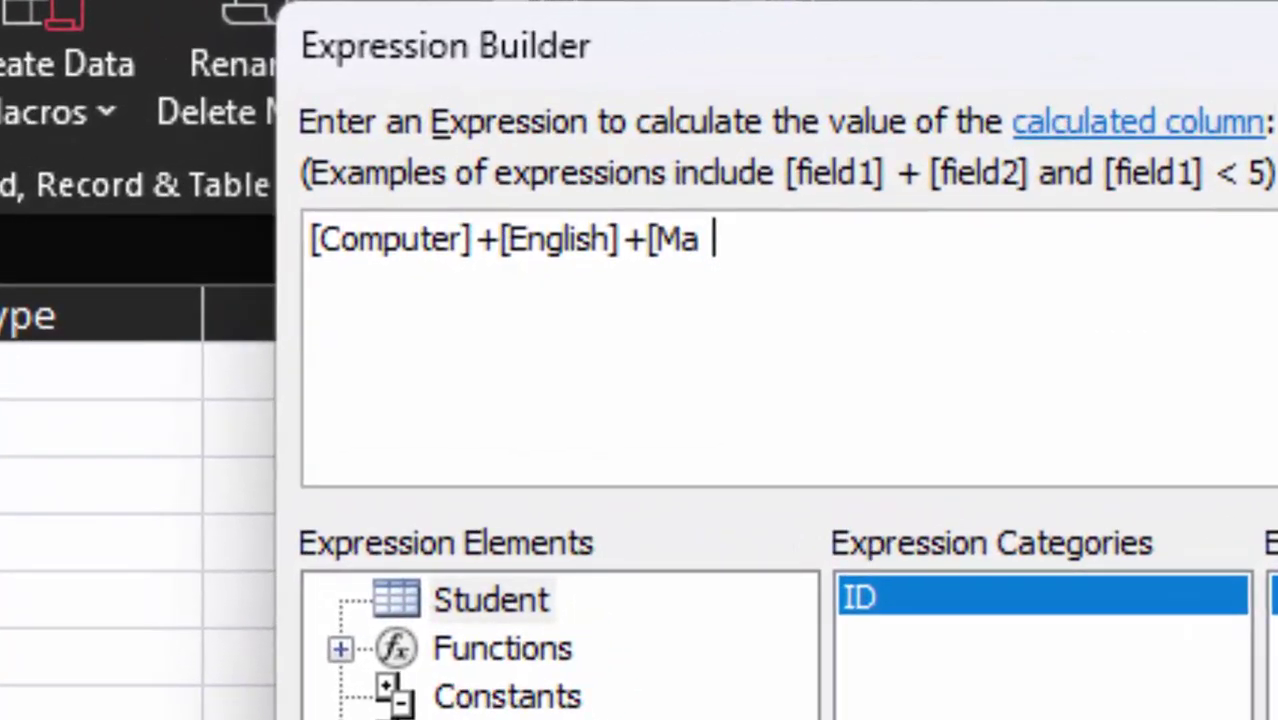
pyautogui.write('ths]+')
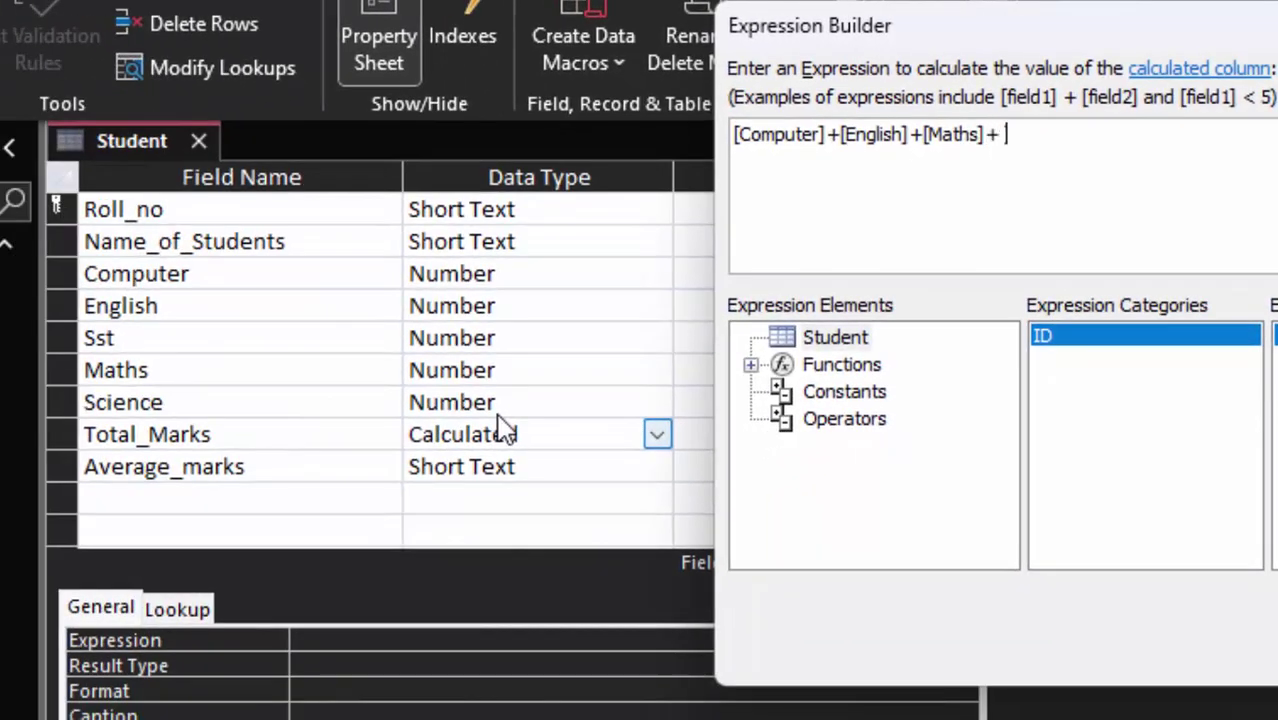
pyautogui.write('[')
pyautogui.write('Ss')
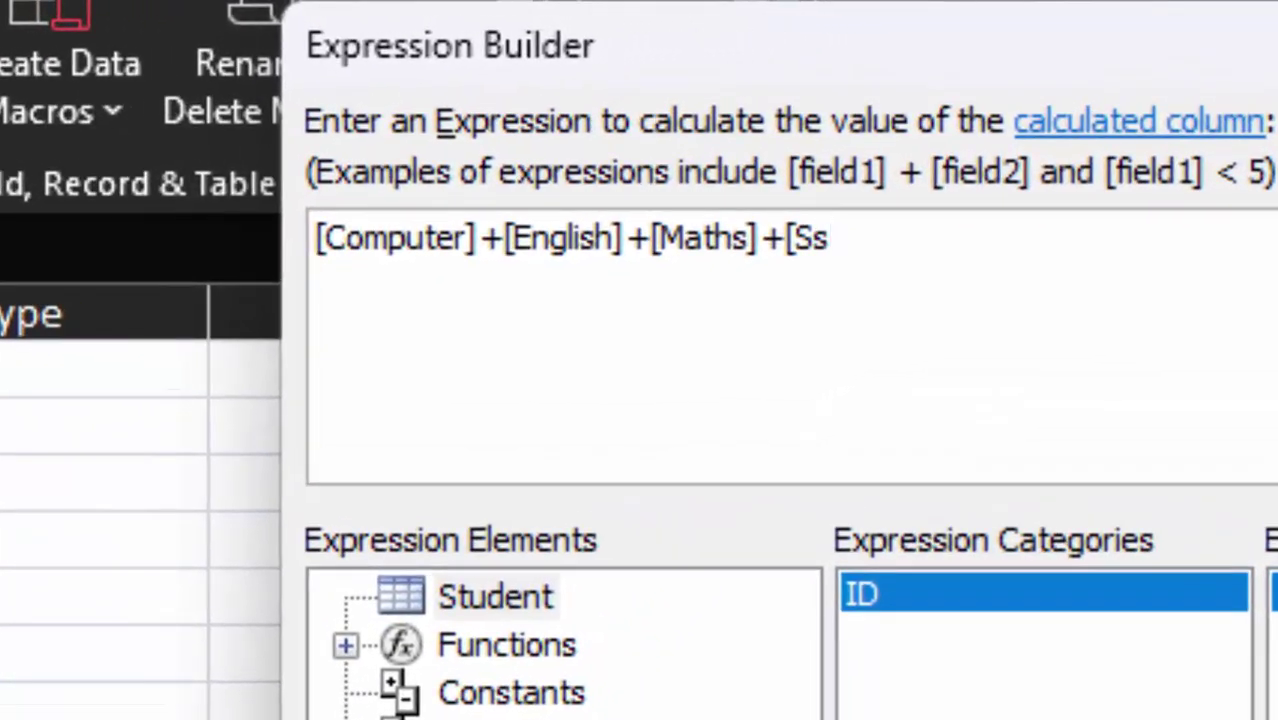
pyautogui.write('t]+')
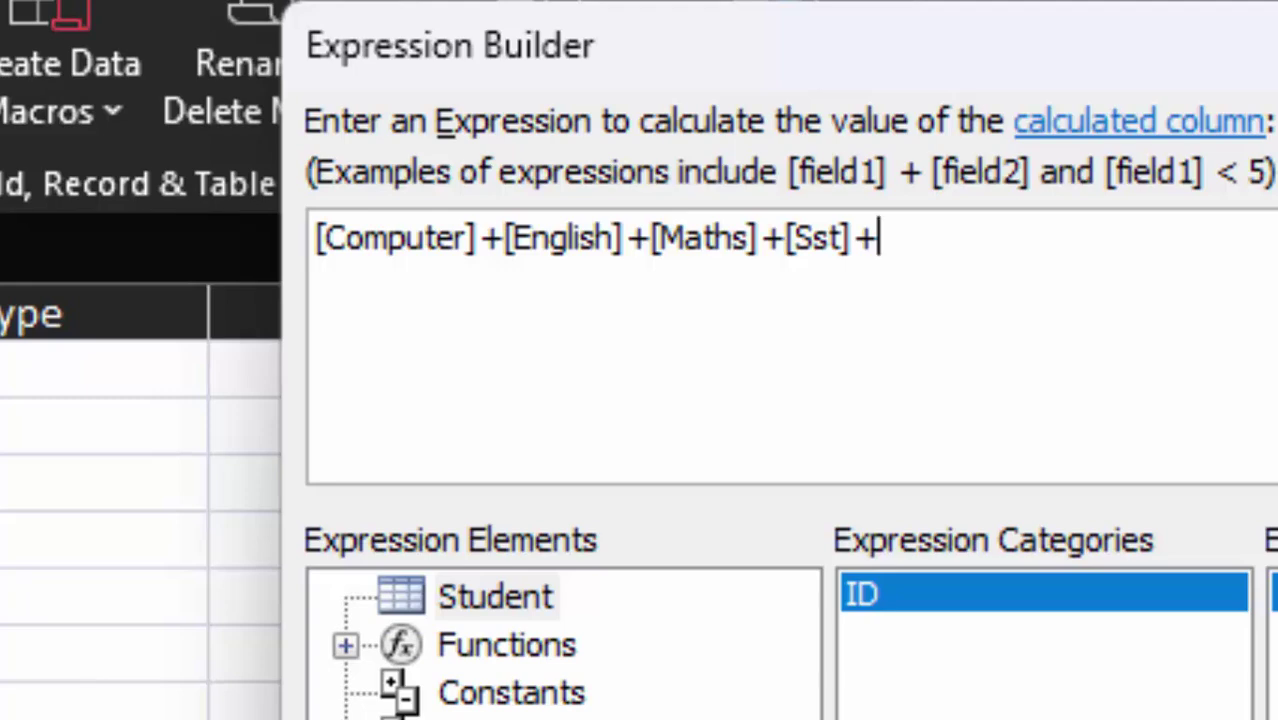
pyautogui.write('[Scie')
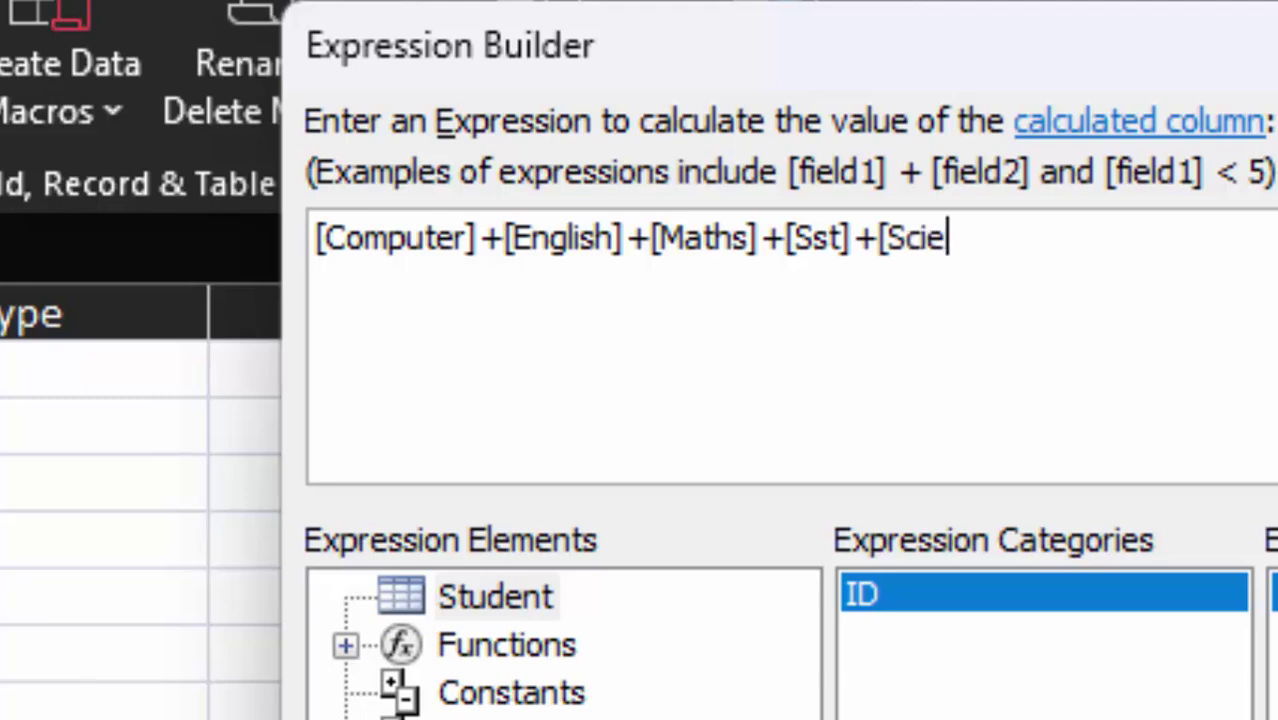
pyautogui.write('nce]')
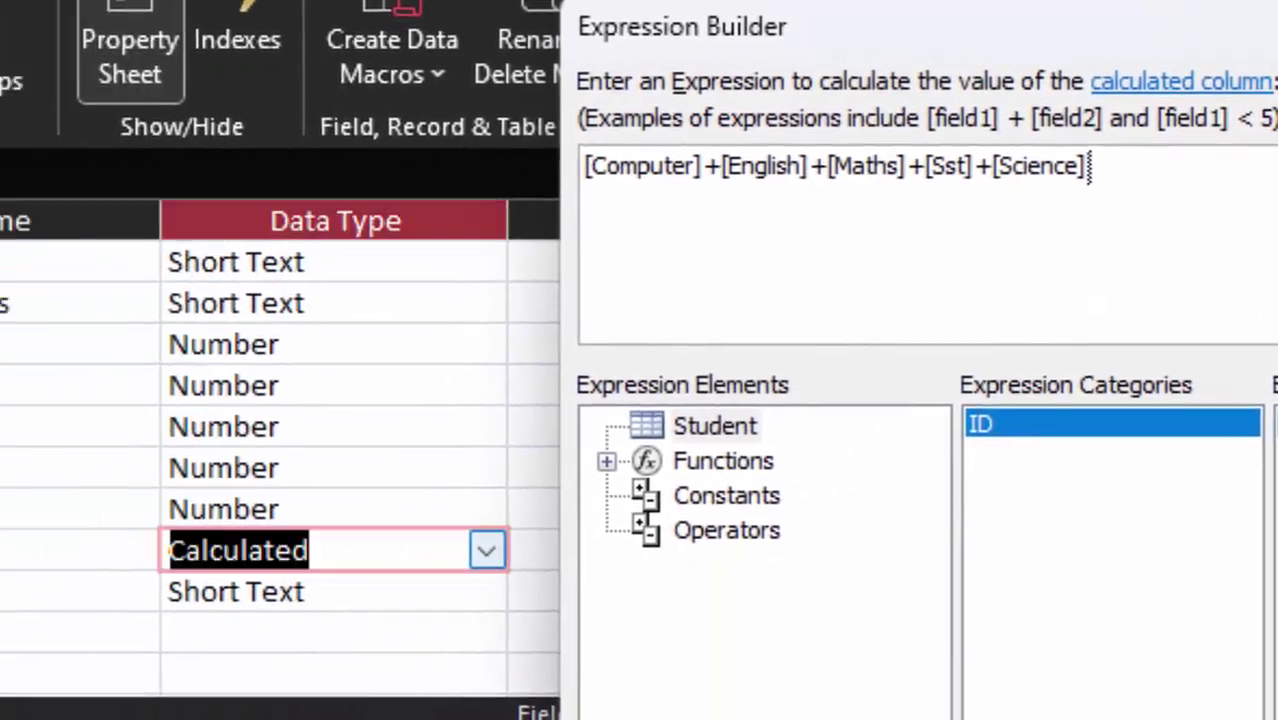
pyautogui.press('Return')
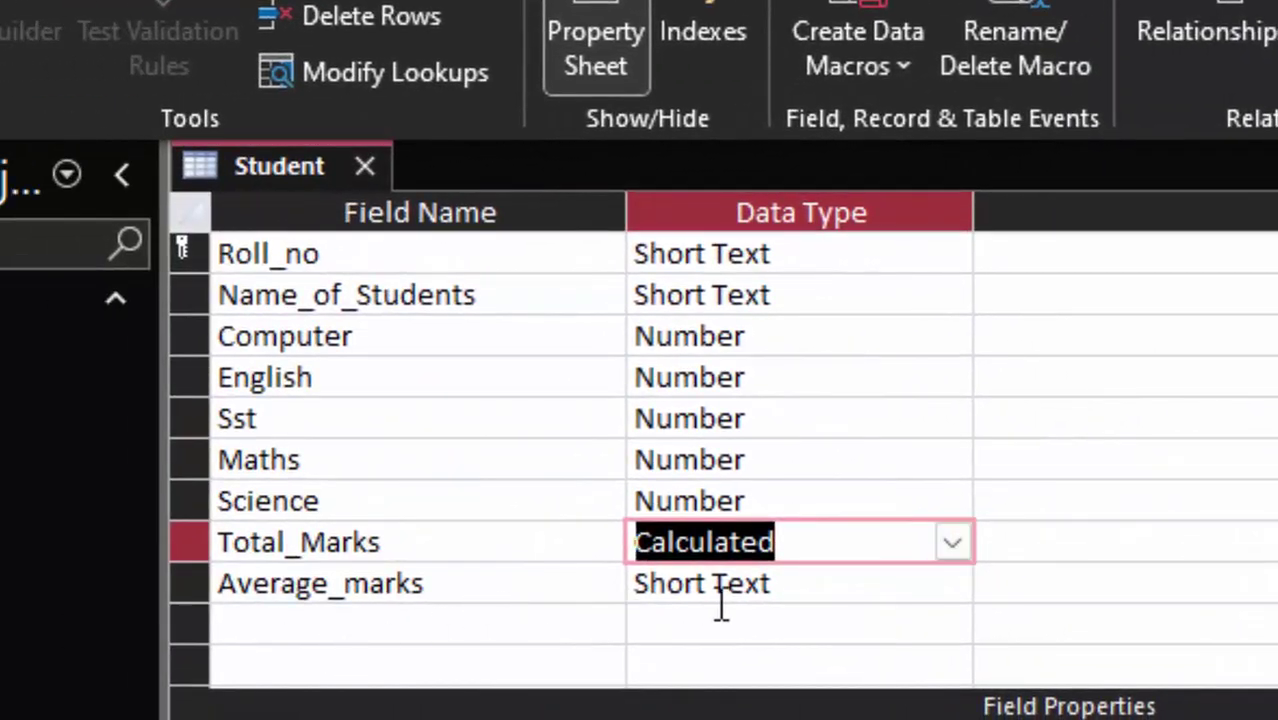
# Step: Set Average_marks to Calculated with the expression [Total_Marks]/5
pyautogui.click(840, 578)
pyautogui.click(759, 466)
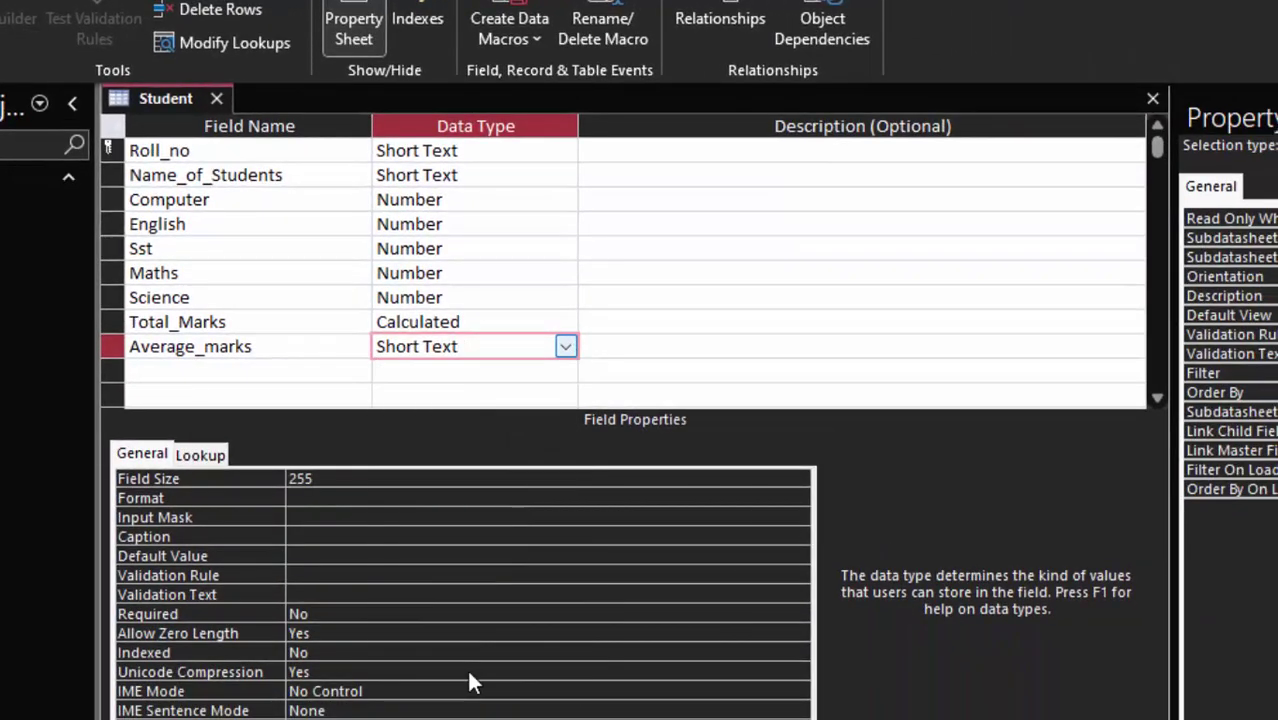
pyautogui.write('ca')
pyautogui.write('[T')
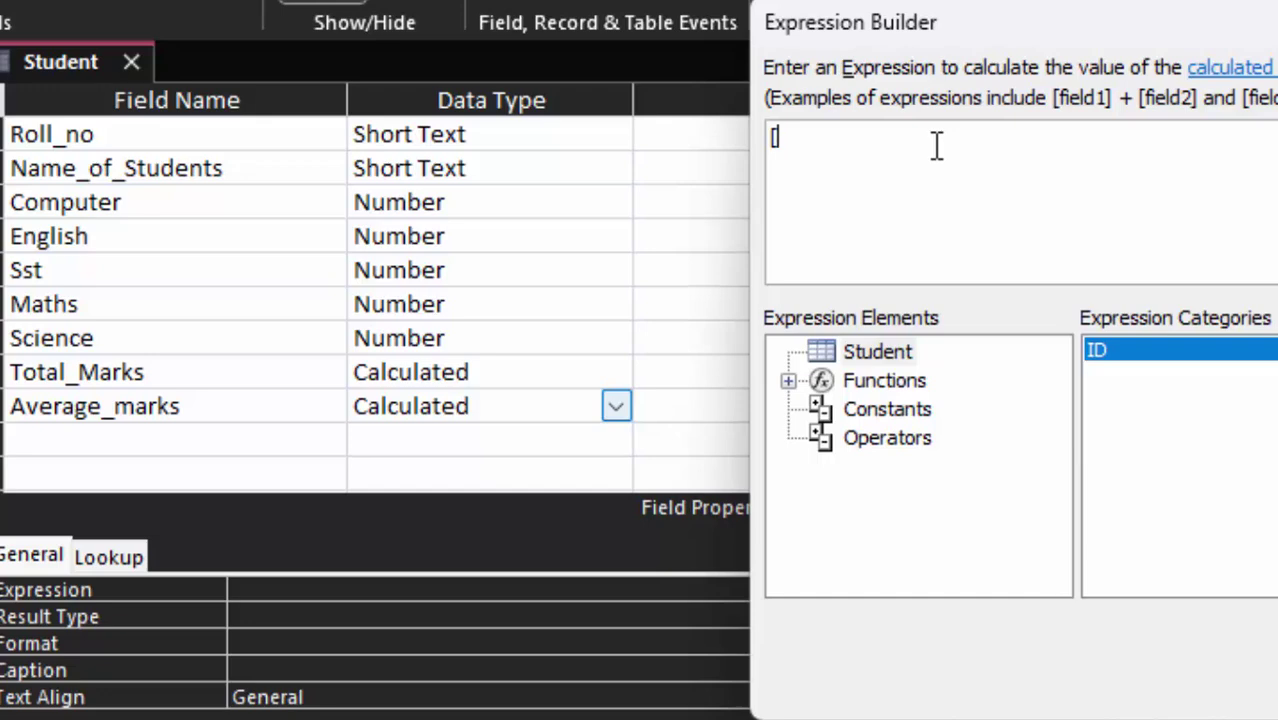
pyautogui.write('ot')
pyautogui.write('al_Ma')
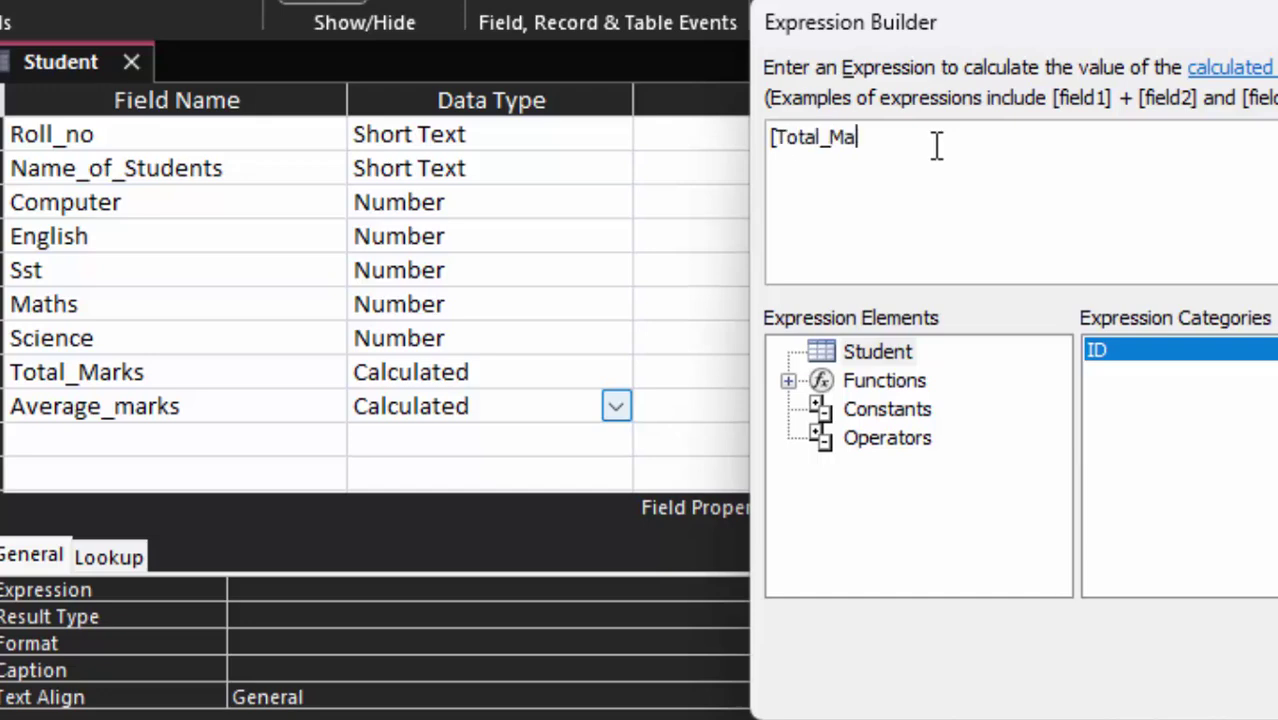
pyautogui.write('rks')
pyautogui.write(']')
pyautogui.write('/')
pyautogui.write('5')
pyautogui.press('Return')
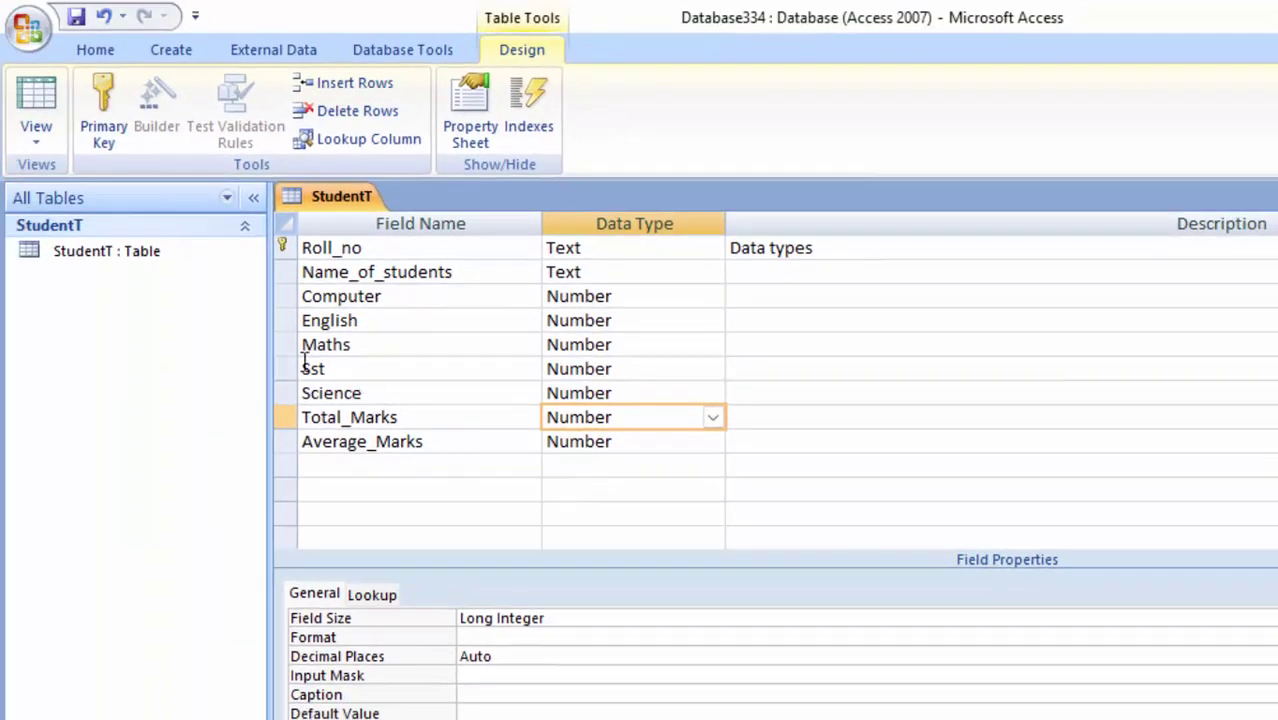
# Step: Save the table, switch to Datasheet view, and widen the Roll_no and Name_of_students columns
pyautogui.click(52, 88)
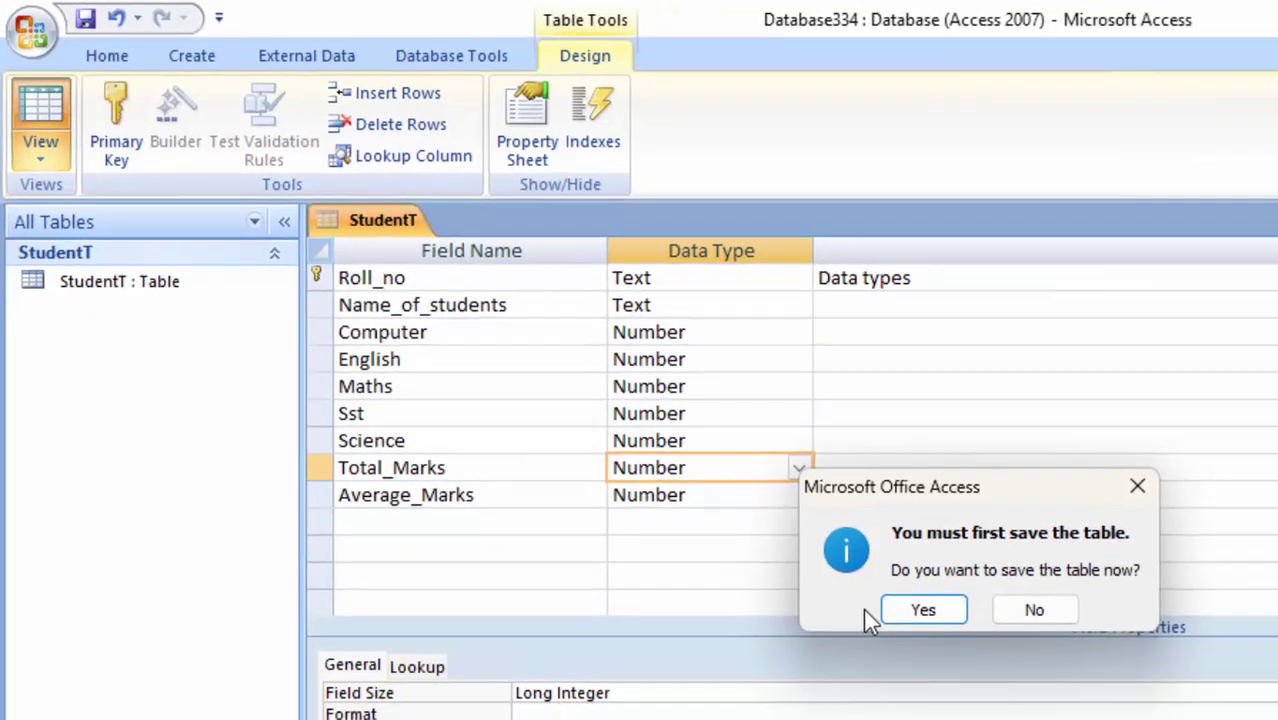
pyautogui.click(887, 612)
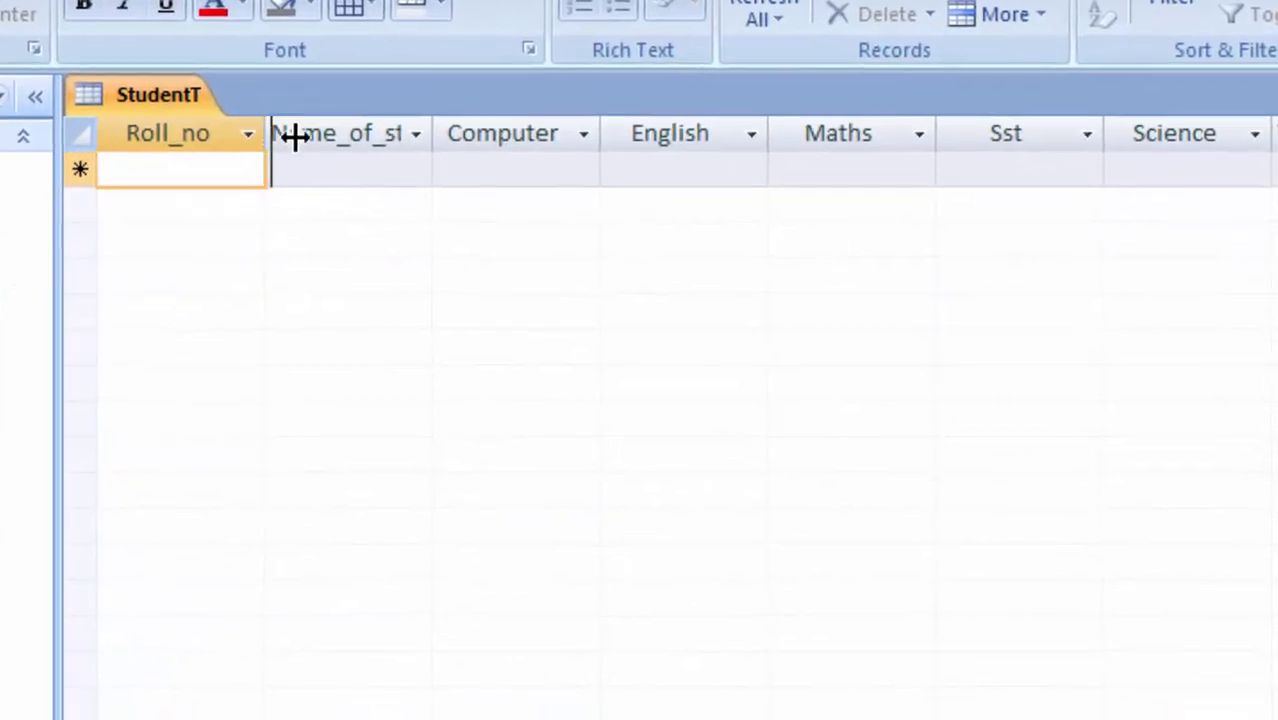
pyautogui.moveTo(298, 152); pyautogui.dragTo(323, 152)
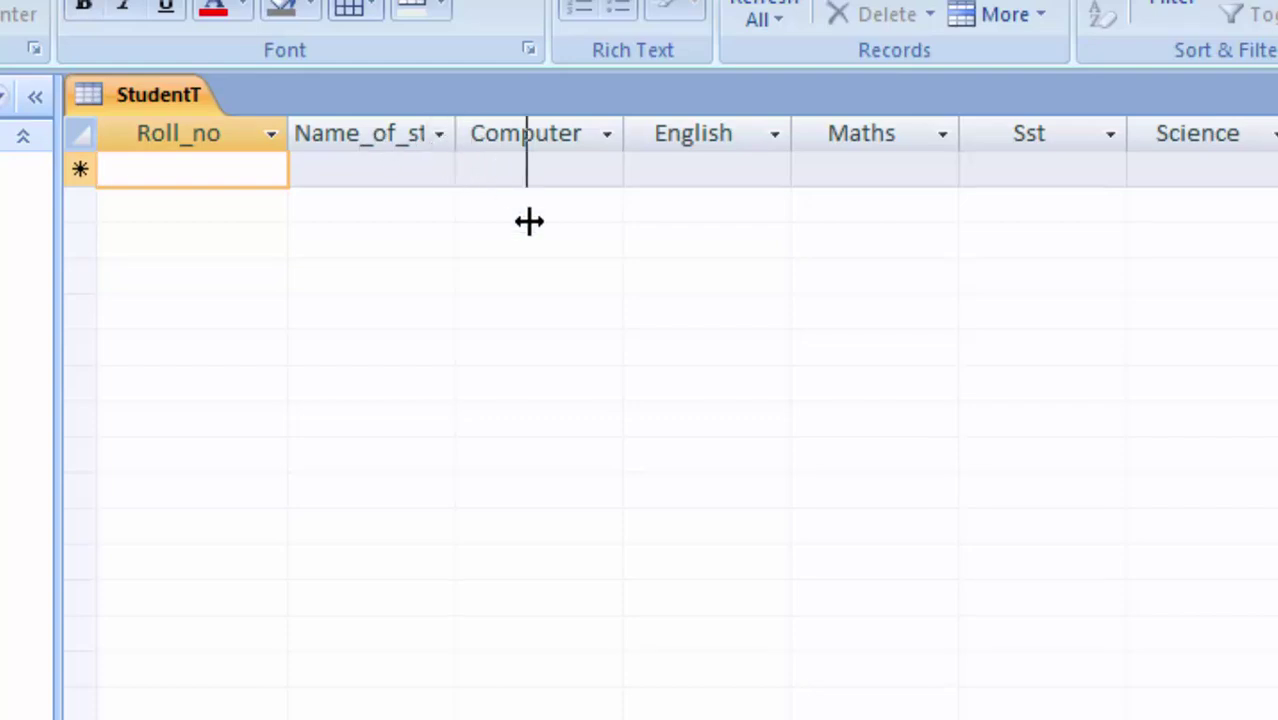
pyautogui.moveTo(455, 133); pyautogui.dragTo(545, 232)
pyautogui.write('1')
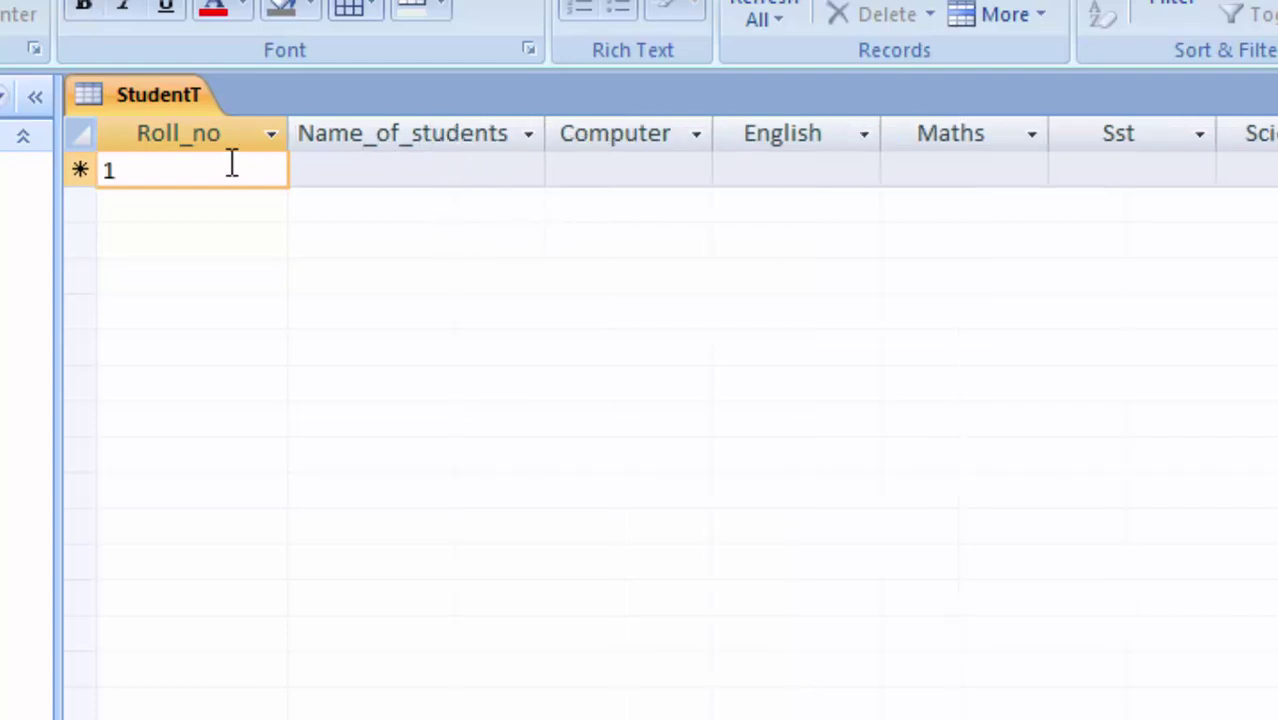
# Step: Enter roll number 1's name and five marks, then widen the Total_Marks and Average_Marks columns
pyautogui.press('Tab')
pyautogui.write('R')
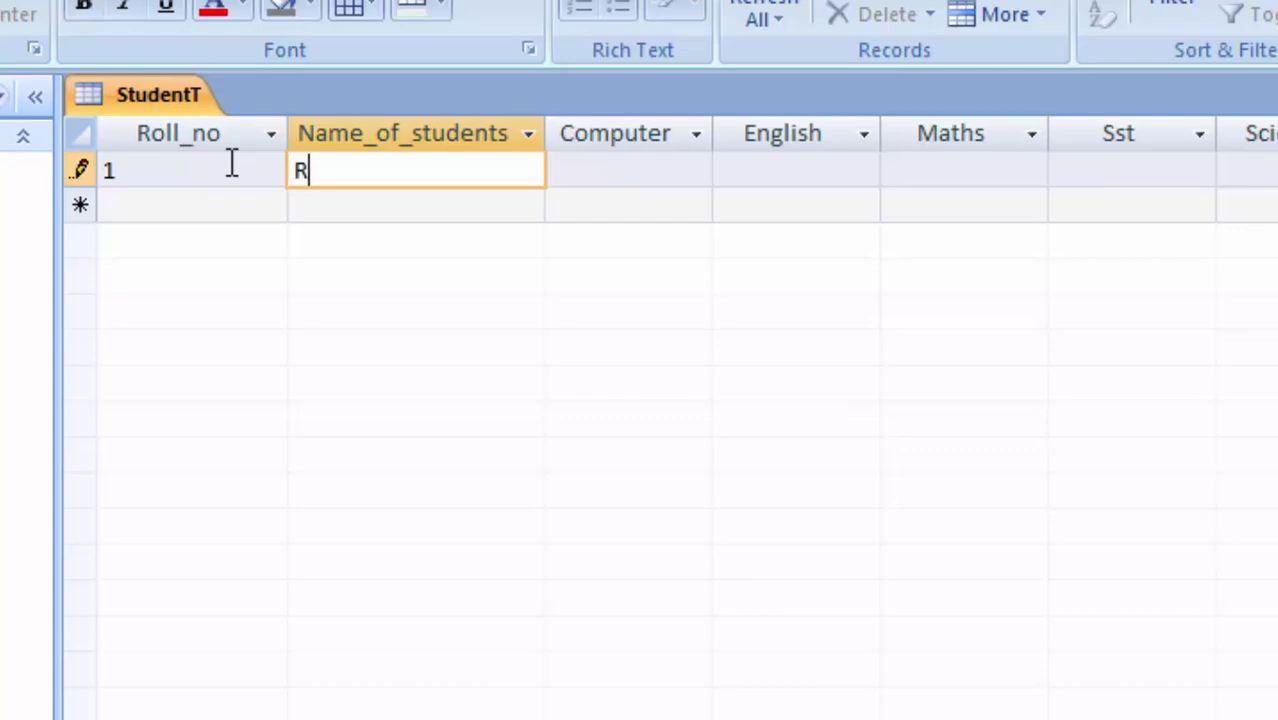
pyautogui.write('am')
pyautogui.press('Tab')
pyautogui.write('4')
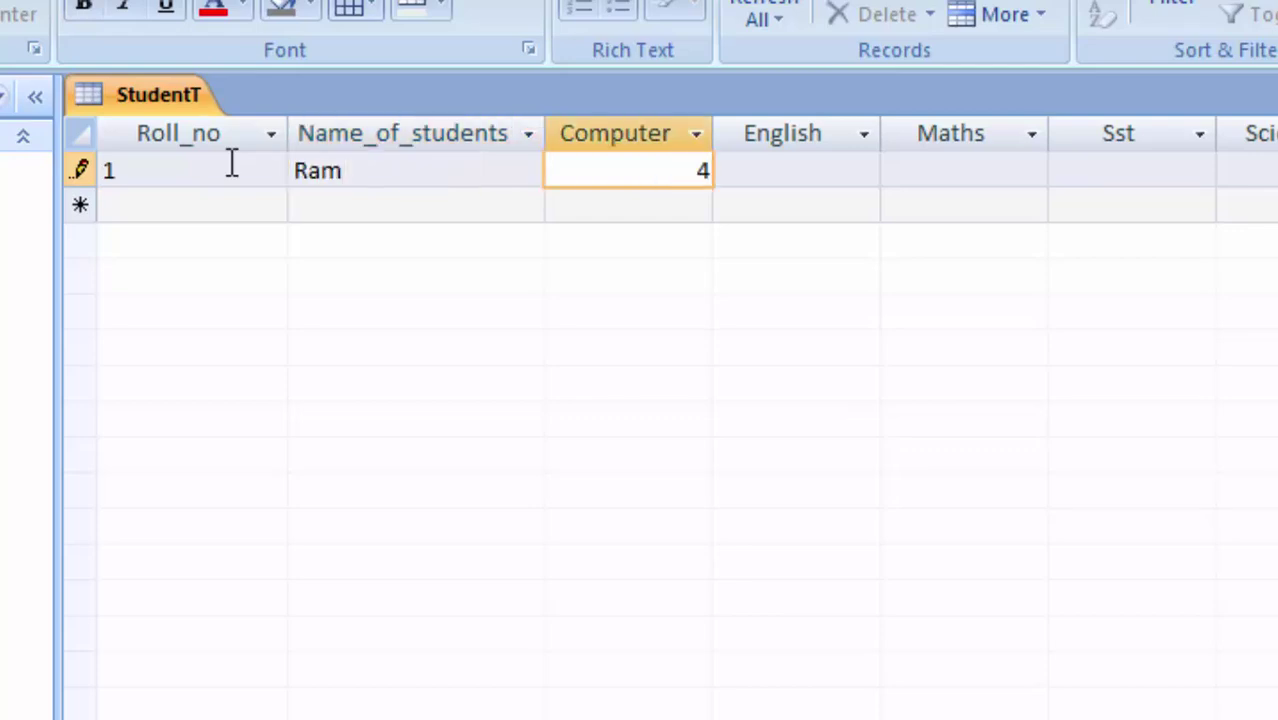
pyautogui.write('5')
pyautogui.press('Tab')
pyautogui.write('67')
pyautogui.press('Tab')
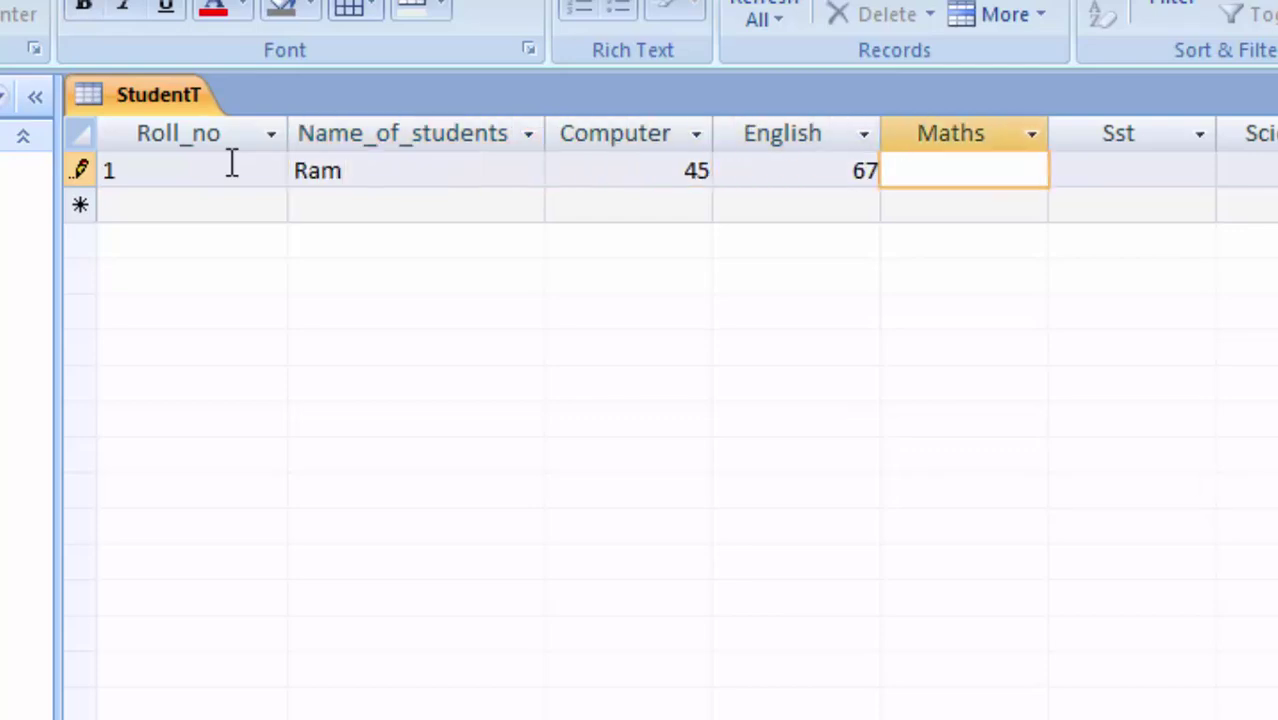
pyautogui.write('7')
pyautogui.press('Tab')
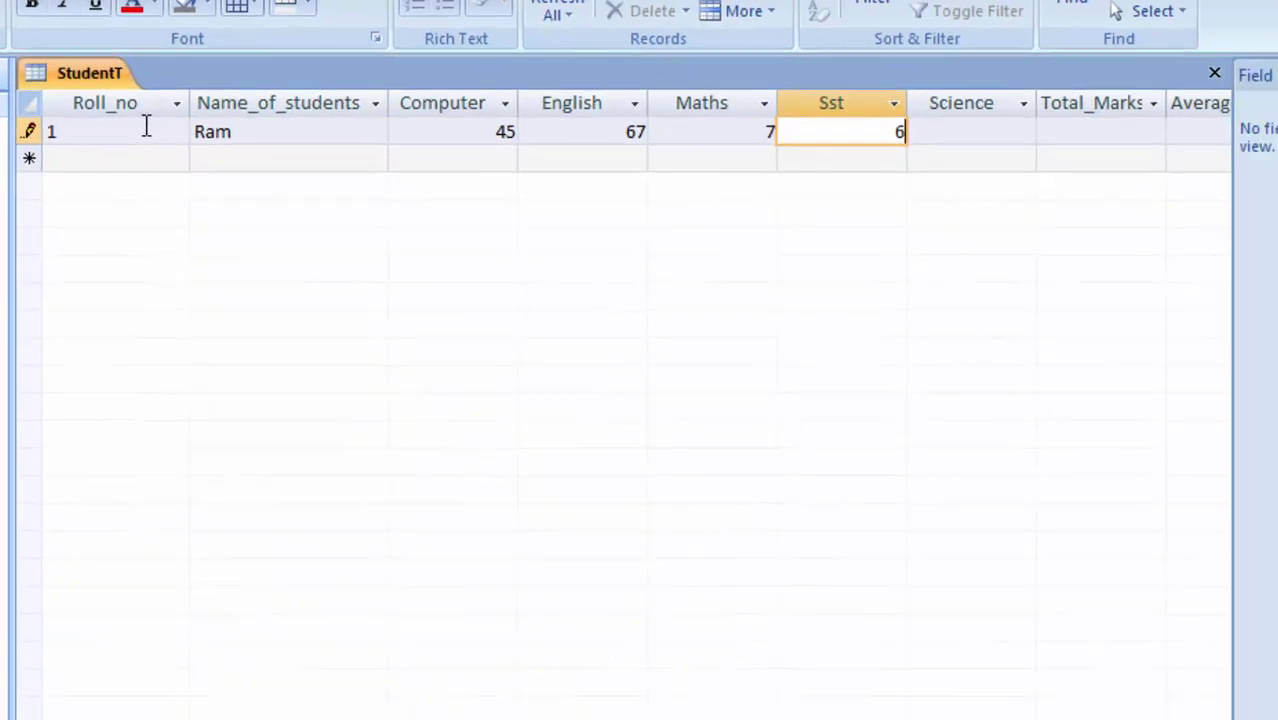
pyautogui.write('6')
pyautogui.press('Tab')
pyautogui.write('55')
pyautogui.press('Tab')
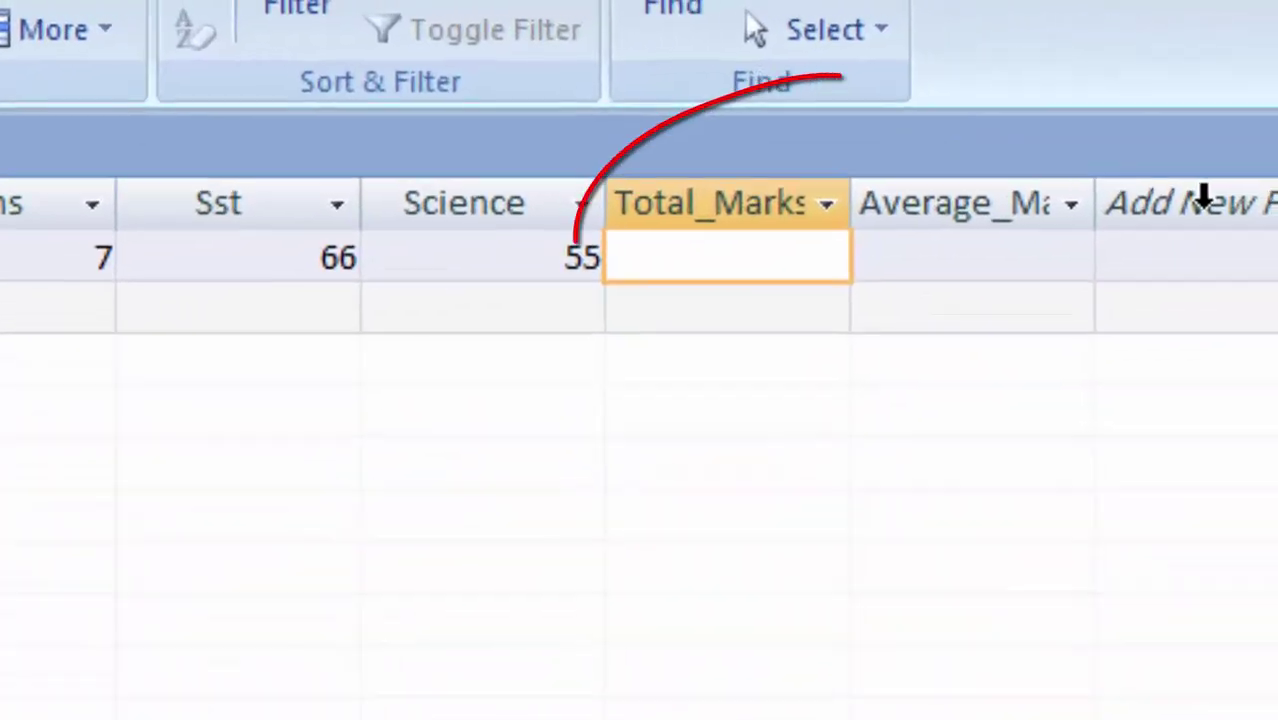
pyautogui.moveTo(840, 205); pyautogui.dragTo(940, 258)
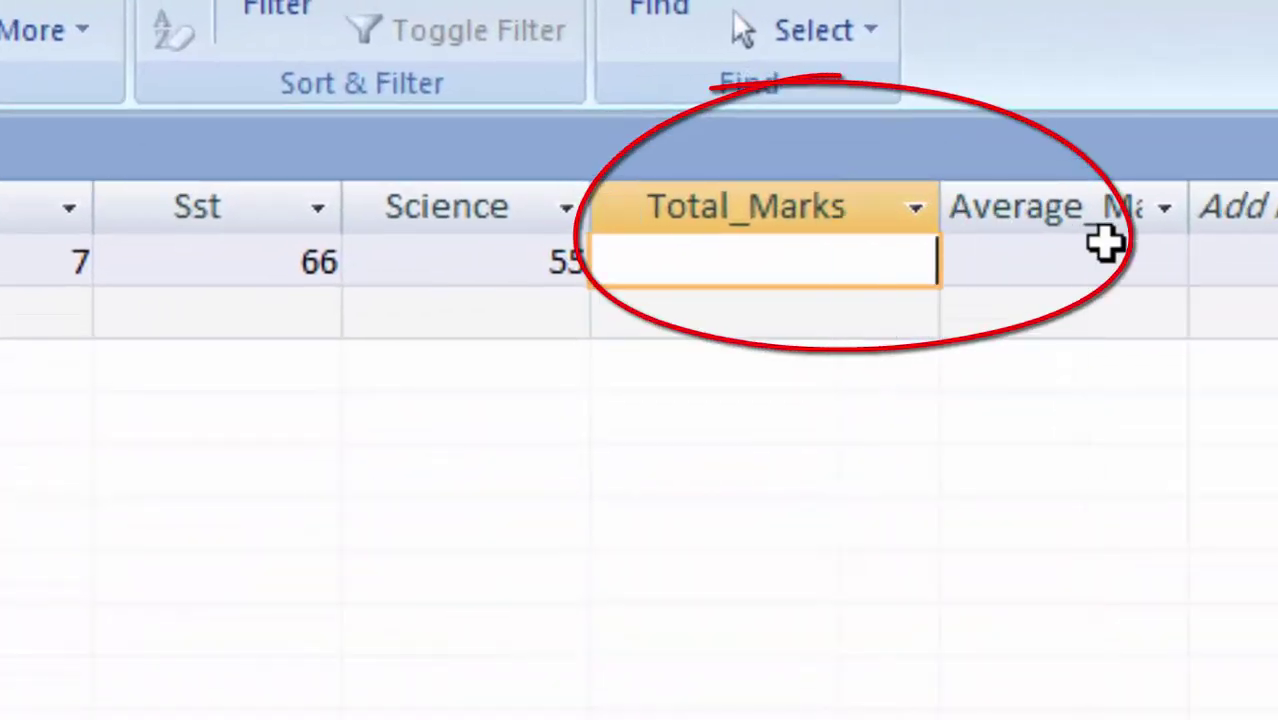
pyautogui.moveTo(1188, 215); pyautogui.dragTo(1255, 297)
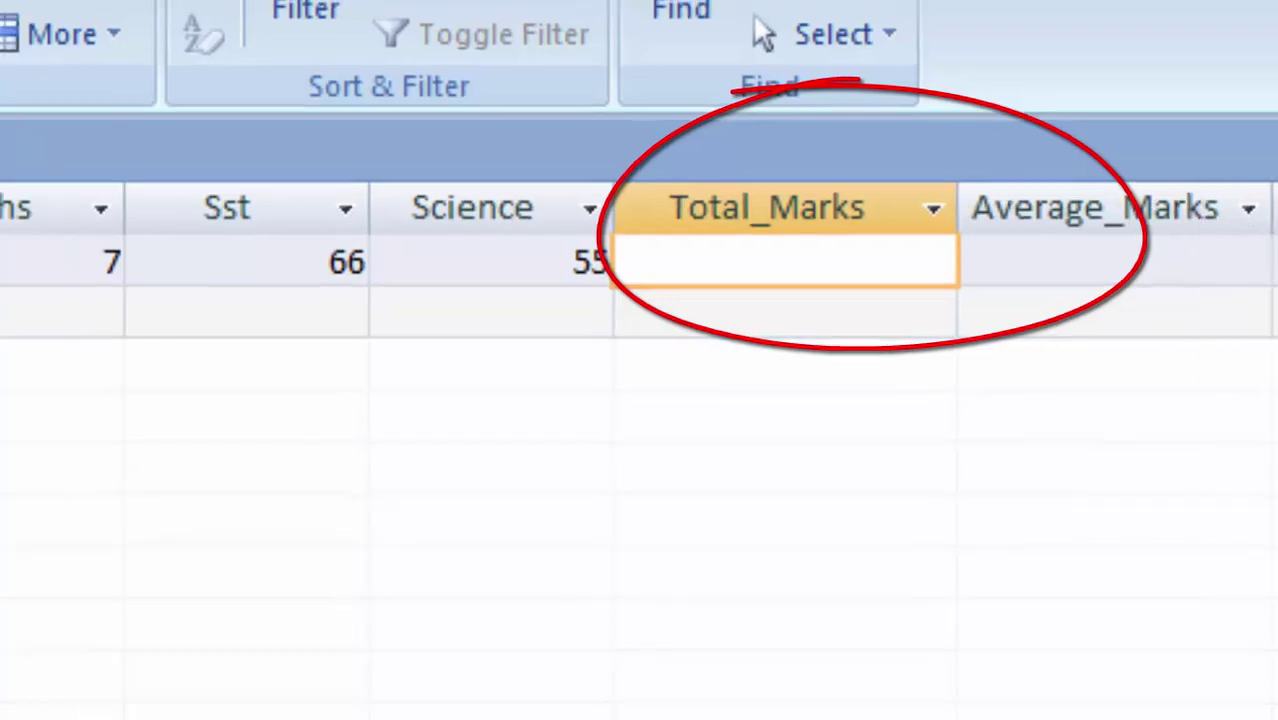
# Step: Add record 2 with the student's name and marks 55, 44, 66, 77 and 66
pyautogui.click(380, 300)
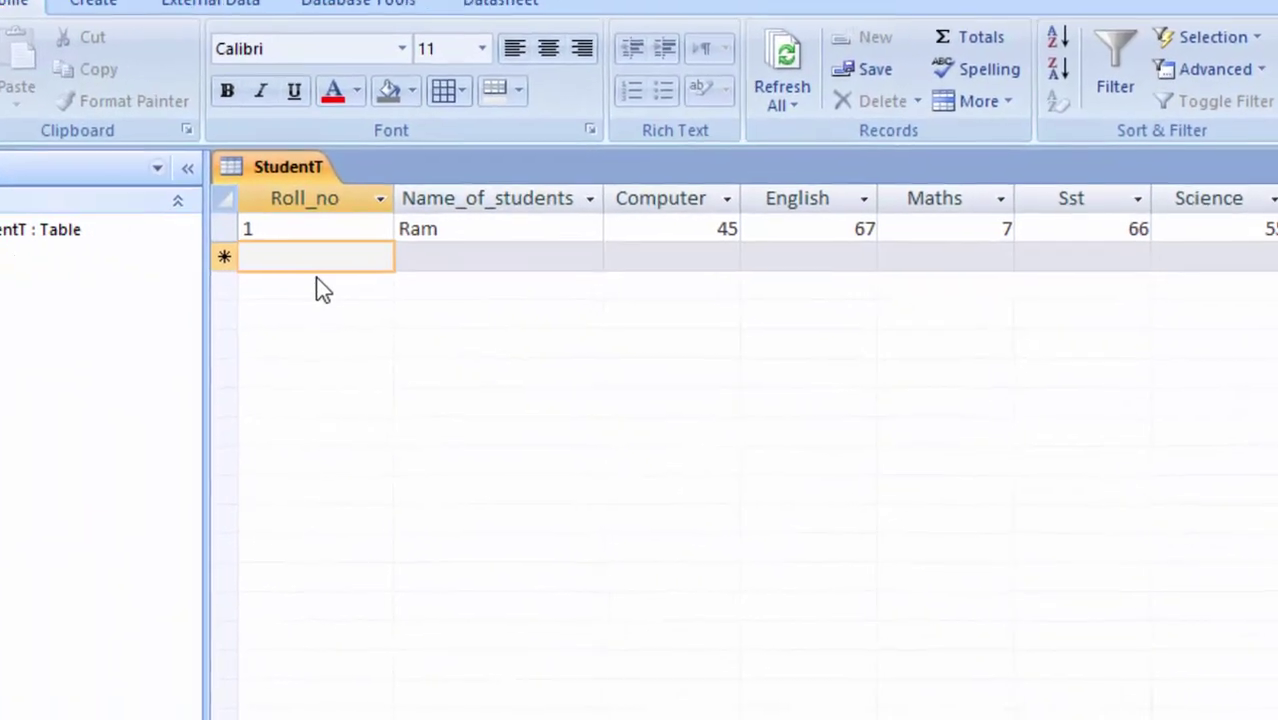
pyautogui.write('2')
pyautogui.press('Tab')
pyautogui.write('R')
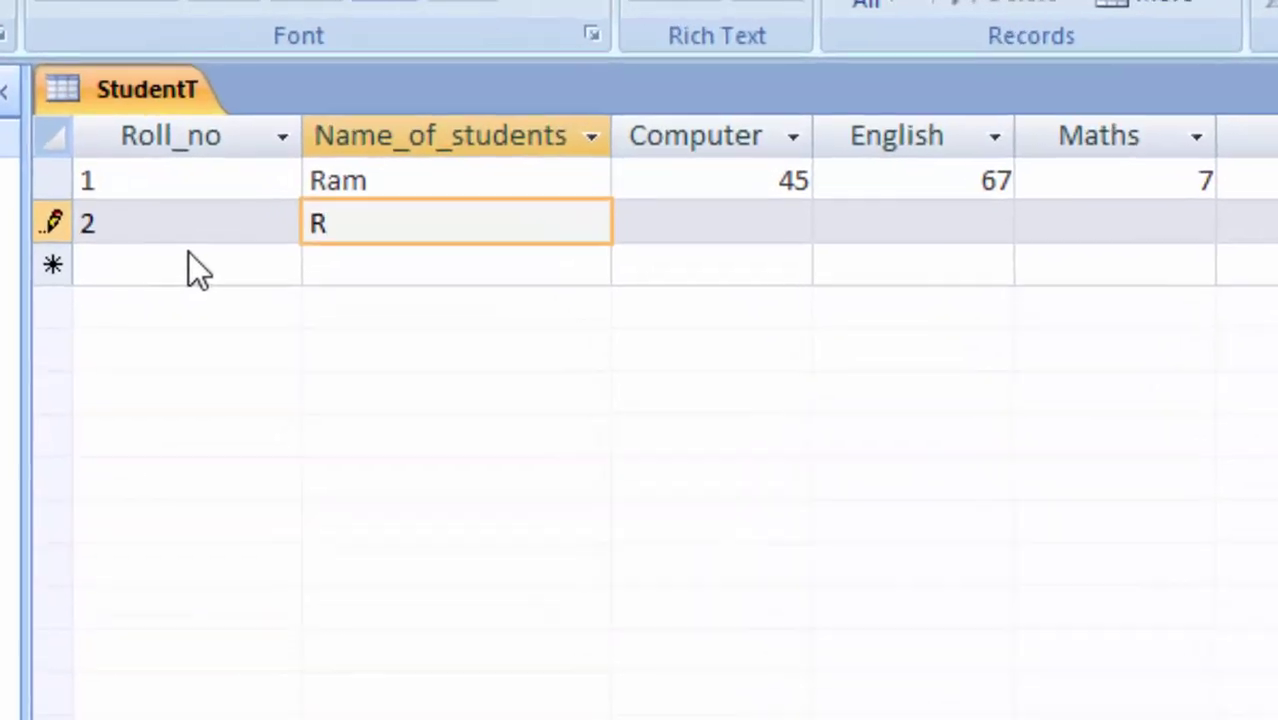
pyautogui.write('itesh')
pyautogui.press('Tab')
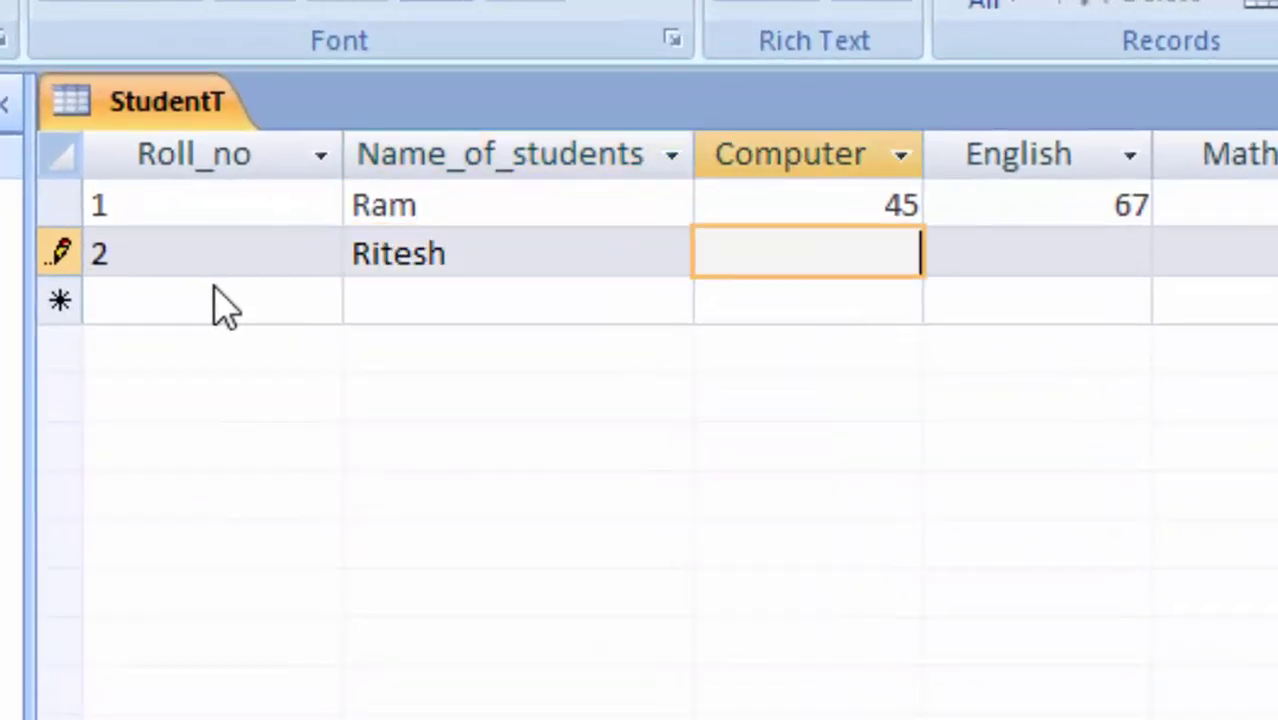
pyautogui.write('55')
pyautogui.press('Tab')
pyautogui.write('44')
pyautogui.press('Tab')
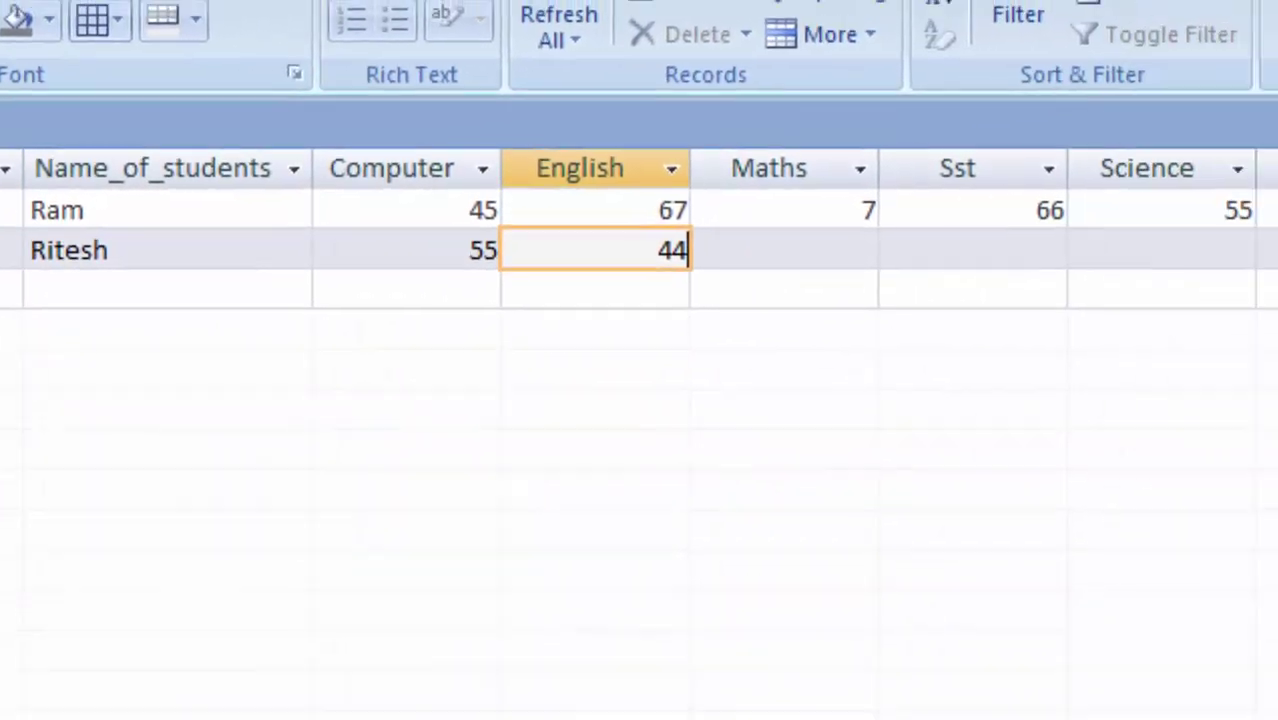
pyautogui.write('66')
pyautogui.press('Tab')
pyautogui.write('77')
pyautogui.press('Tab')
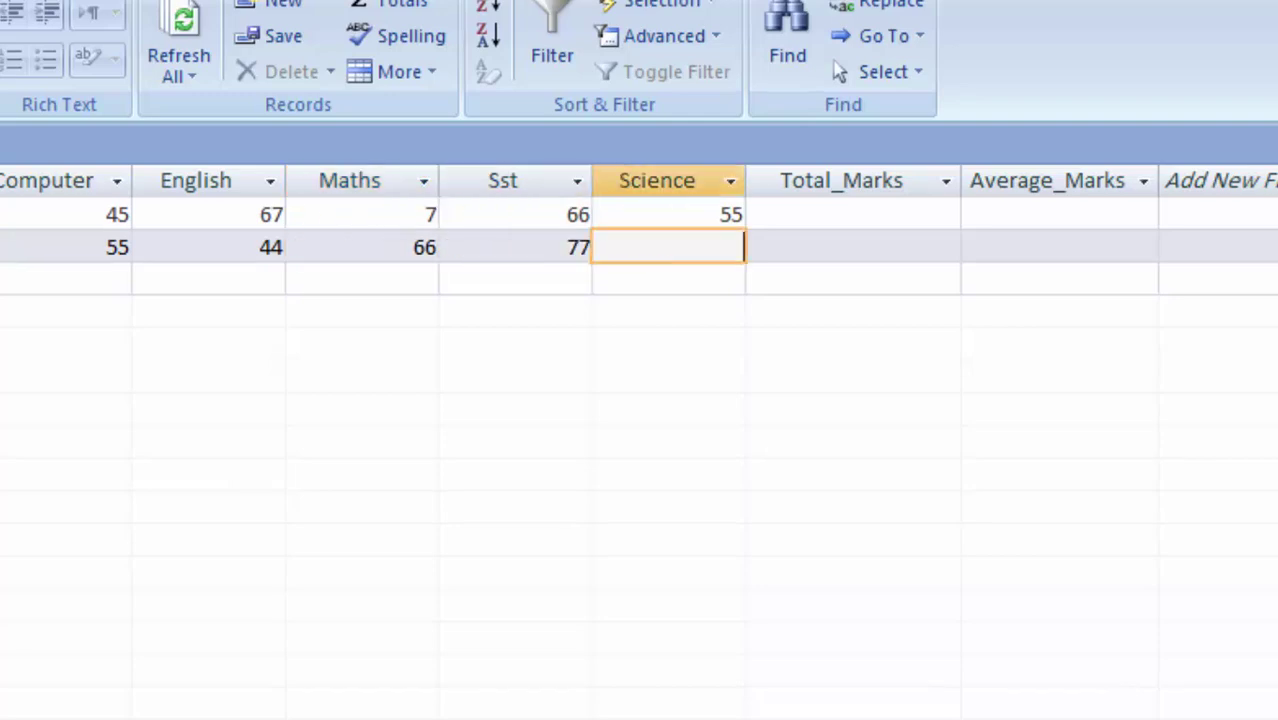
pyautogui.write('66')
pyautogui.press('Tab')
pyautogui.press('Tab')
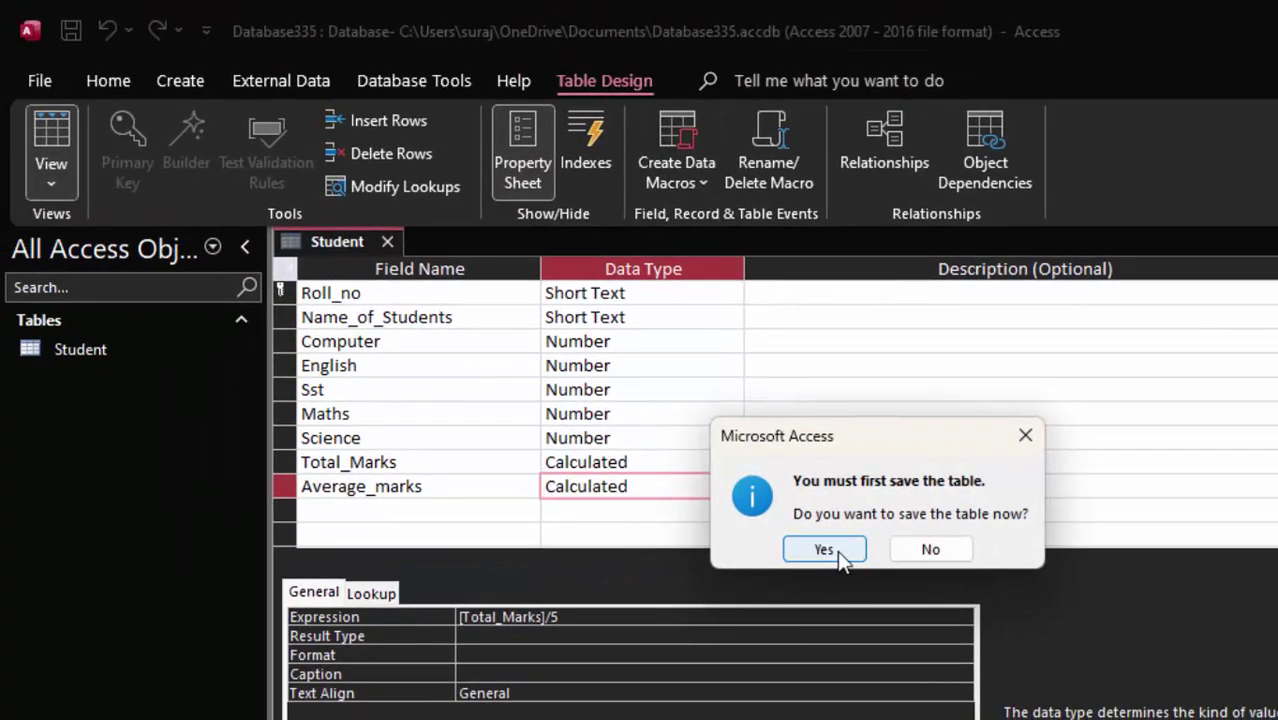
# Step: Save the table and reopen its datasheet, widening the Name_of_Students column
pyautogui.click(1027, 436)
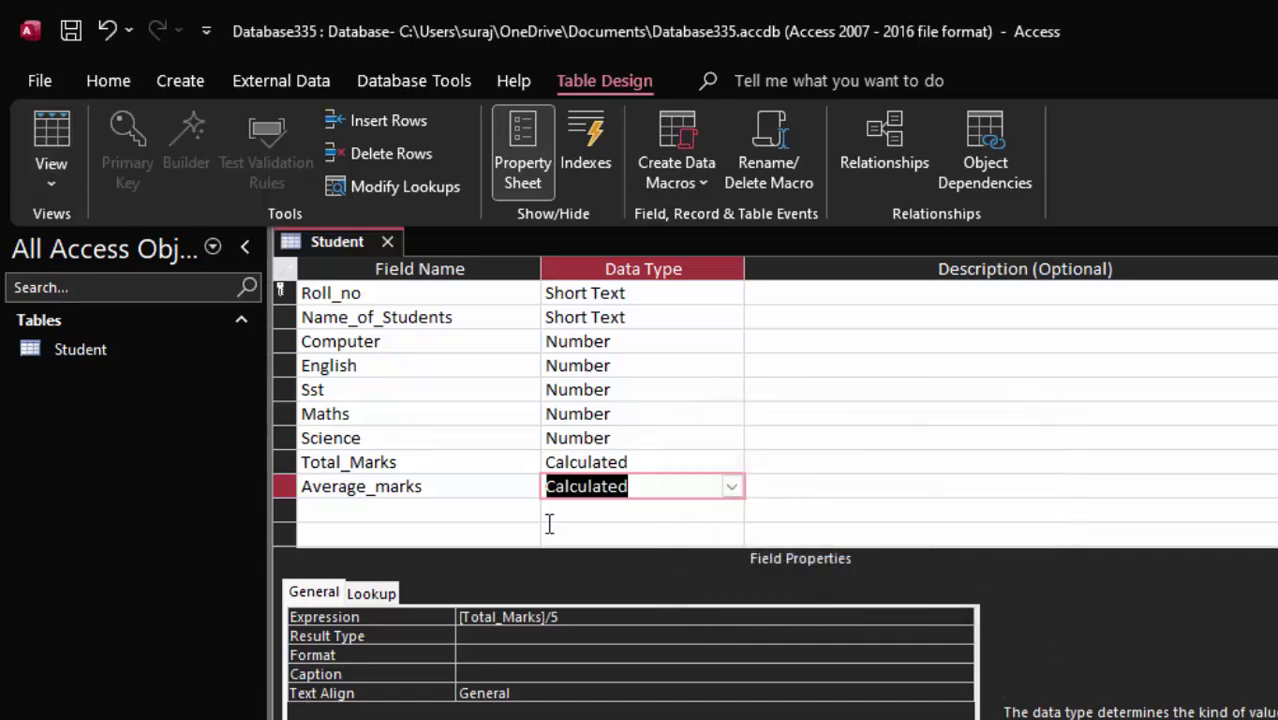
pyautogui.click(59, 131)
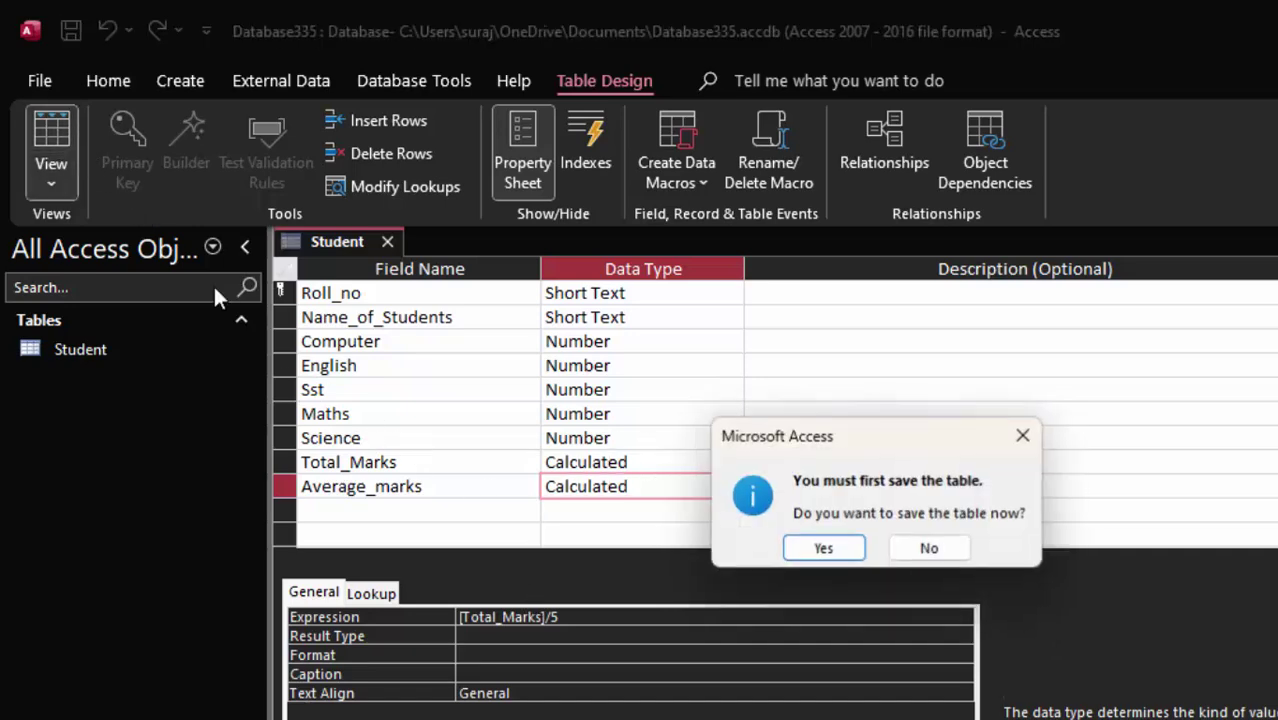
pyautogui.click(860, 551)
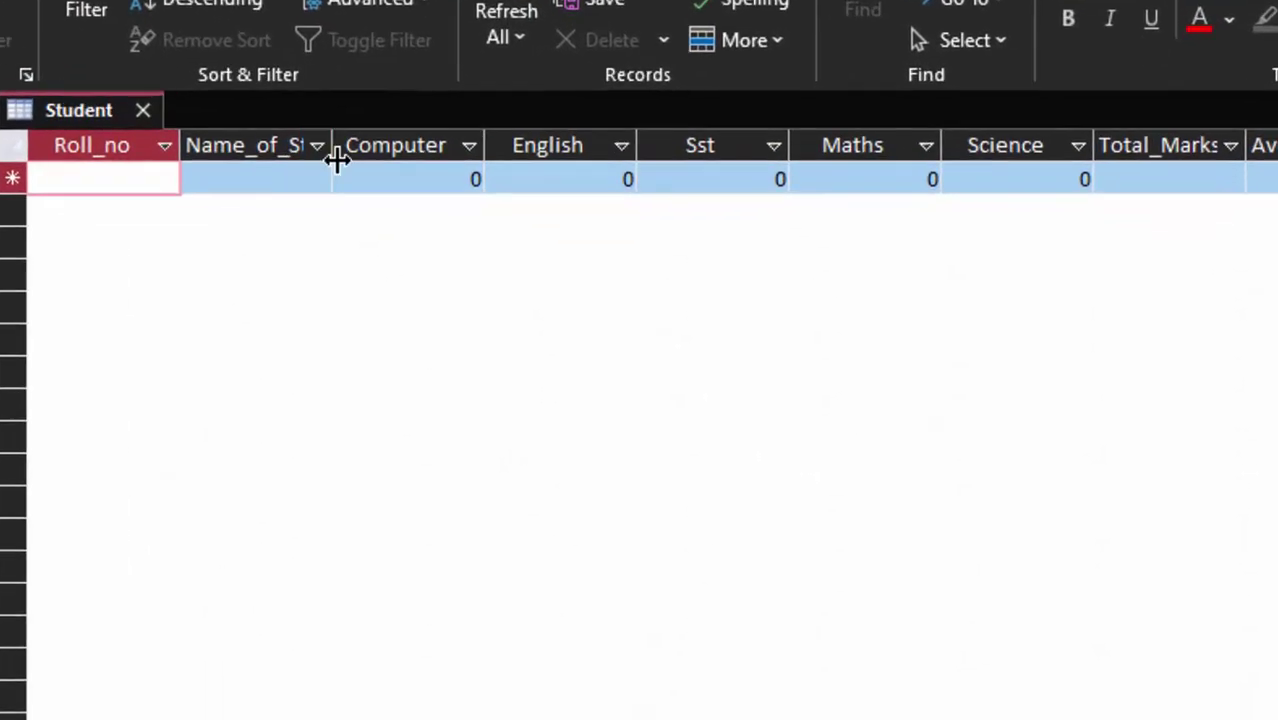
pyautogui.moveTo(366, 176); pyautogui.dragTo(434, 244)
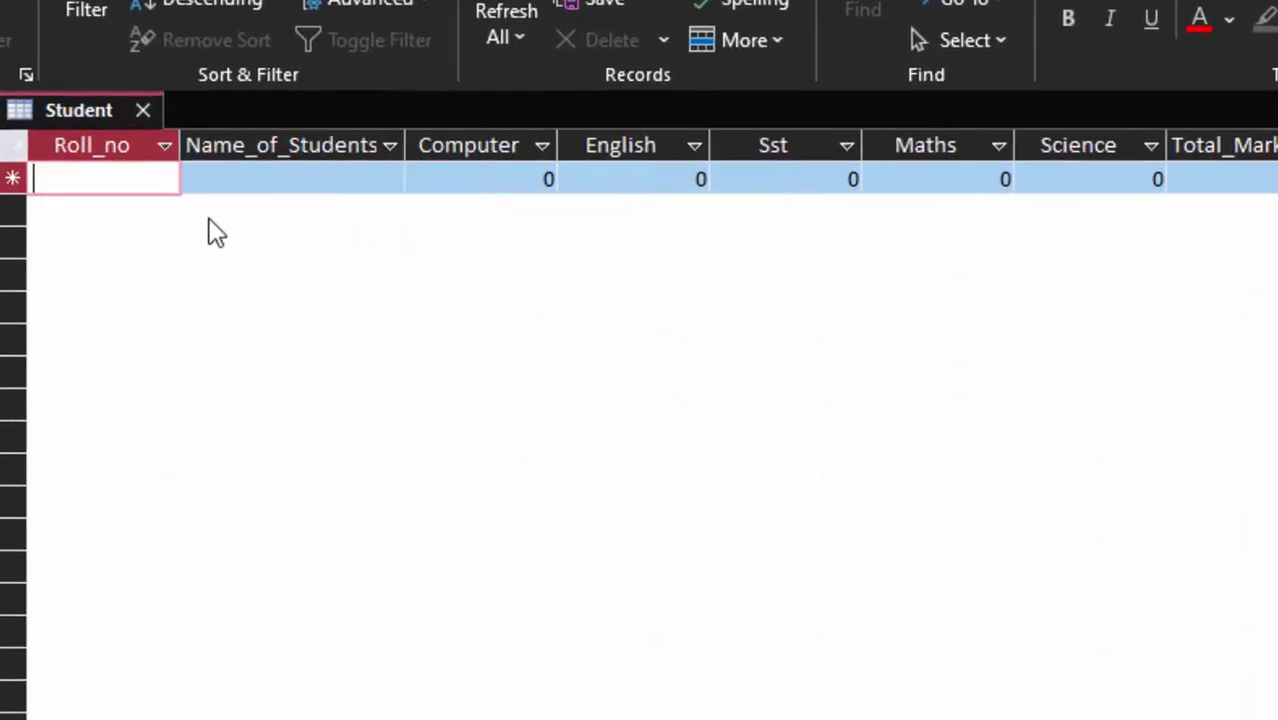
# Step: Enter roll number 1 with the student's name and marks 66, 55, 44, 77, widening the calculated columns
pyautogui.write('1')
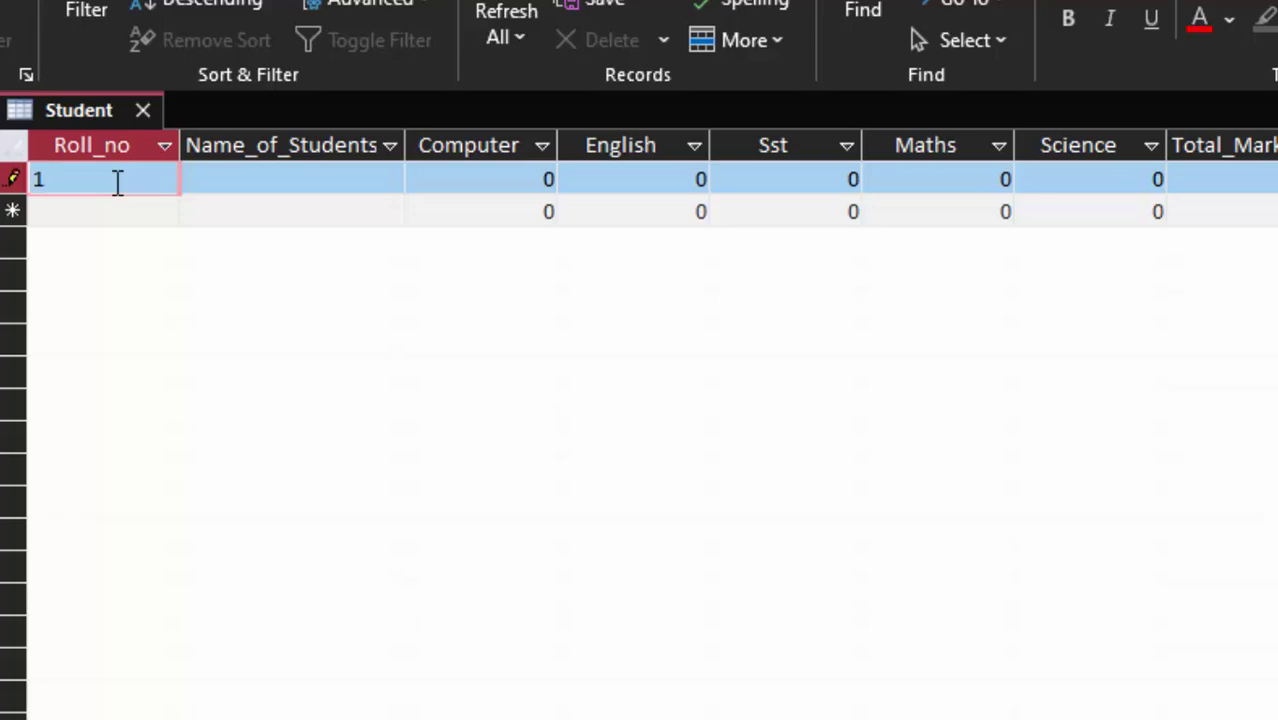
pyautogui.press('Tab')
pyautogui.write('Ram')
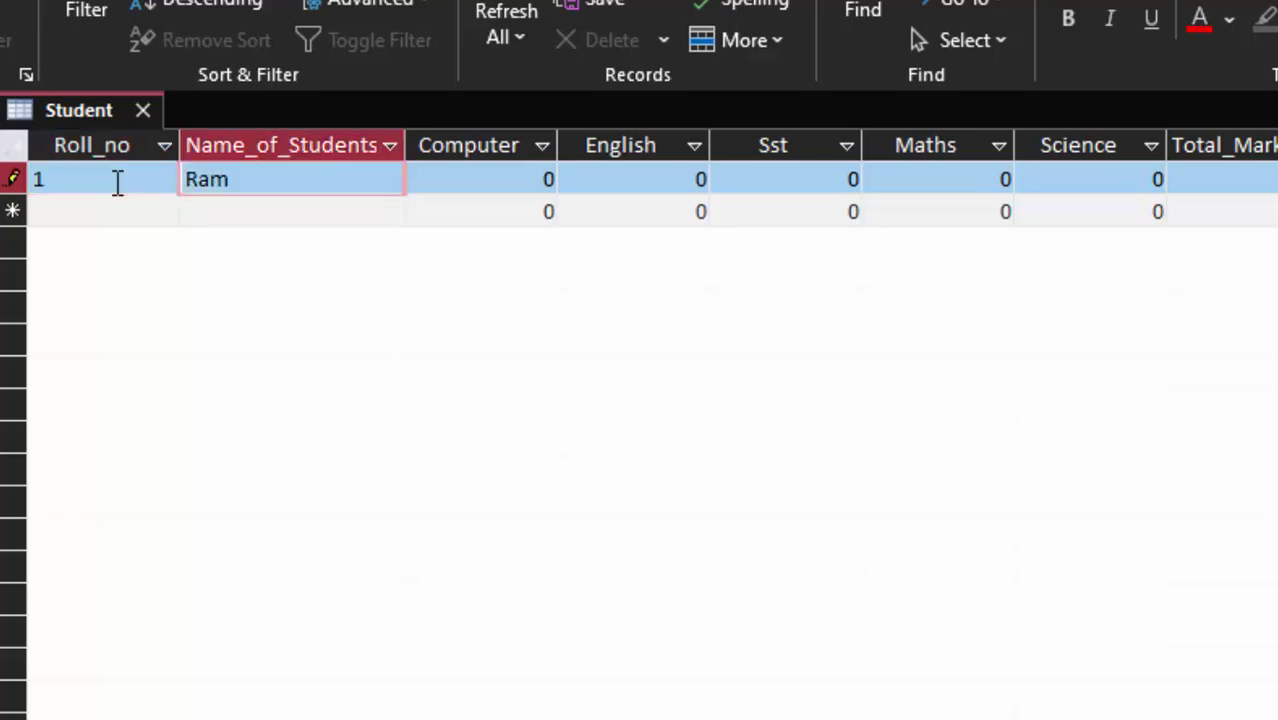
pyautogui.press('Tab')
pyautogui.write('66\t55')
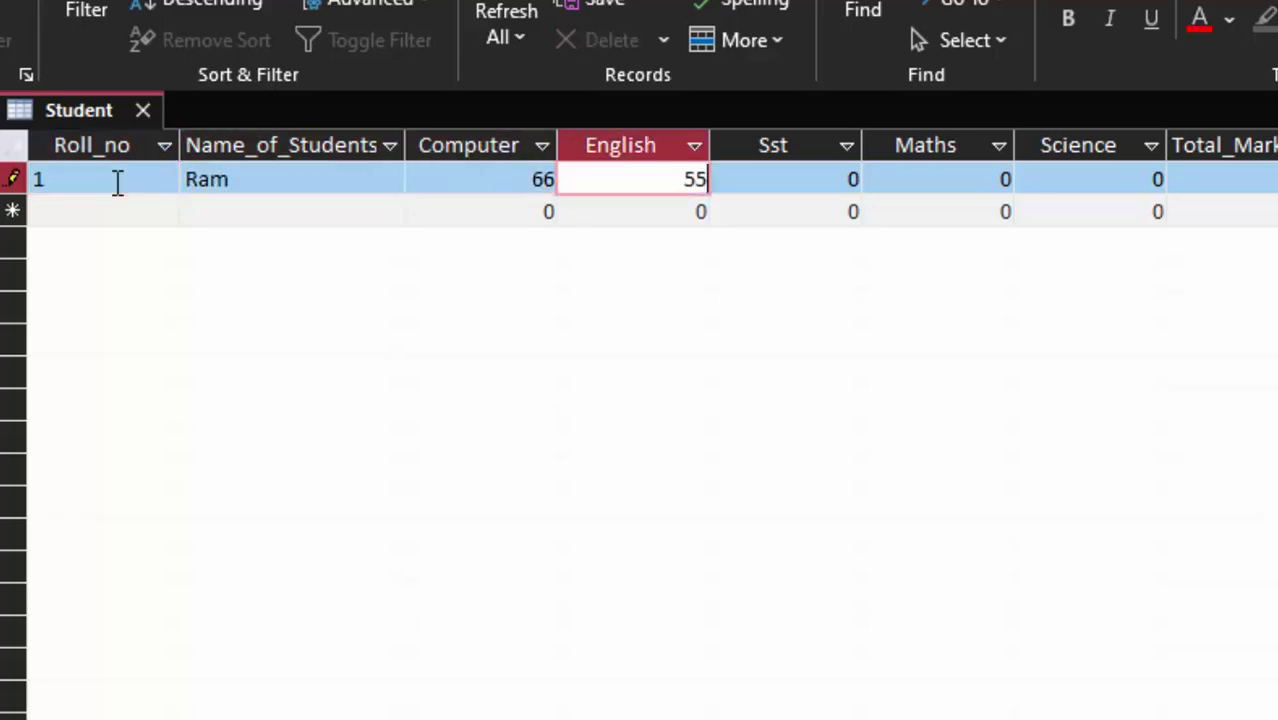
pyautogui.press('Tab')
pyautogui.write('44')
pyautogui.press('Tab')
pyautogui.write('77')
pyautogui.press('Tab')
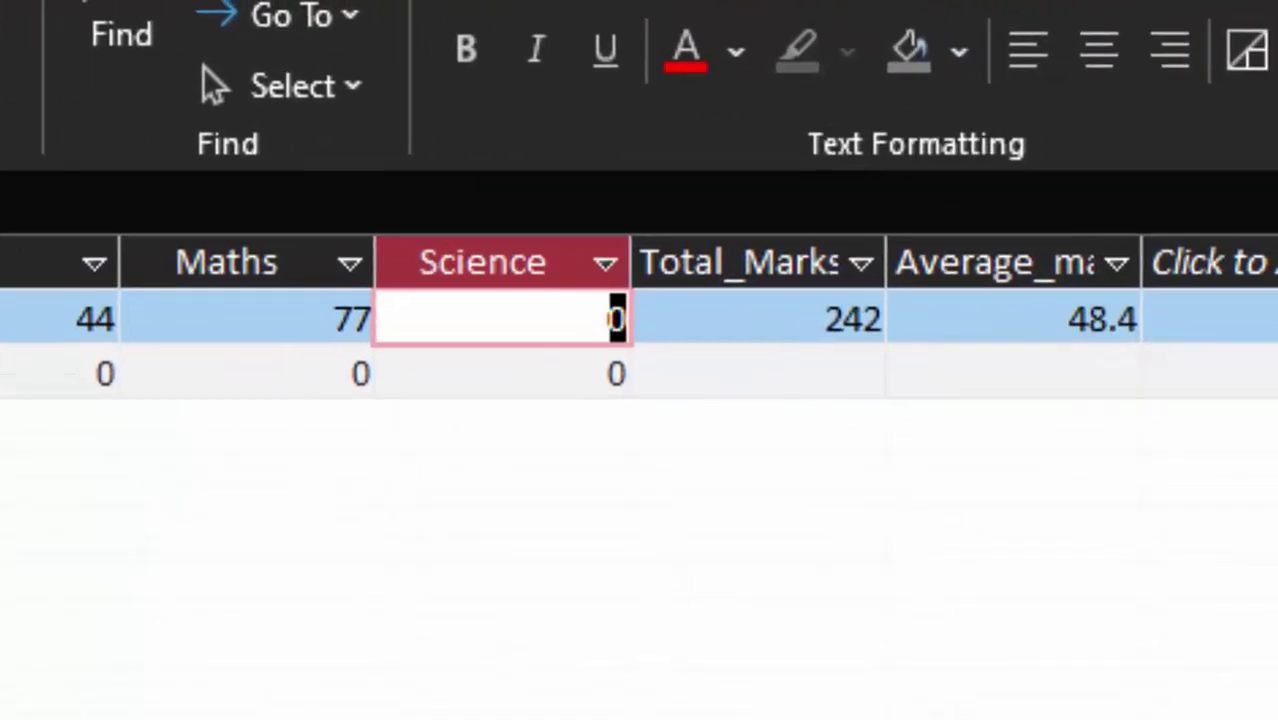
pyautogui.moveTo(1143, 262); pyautogui.dragTo(1228, 316)
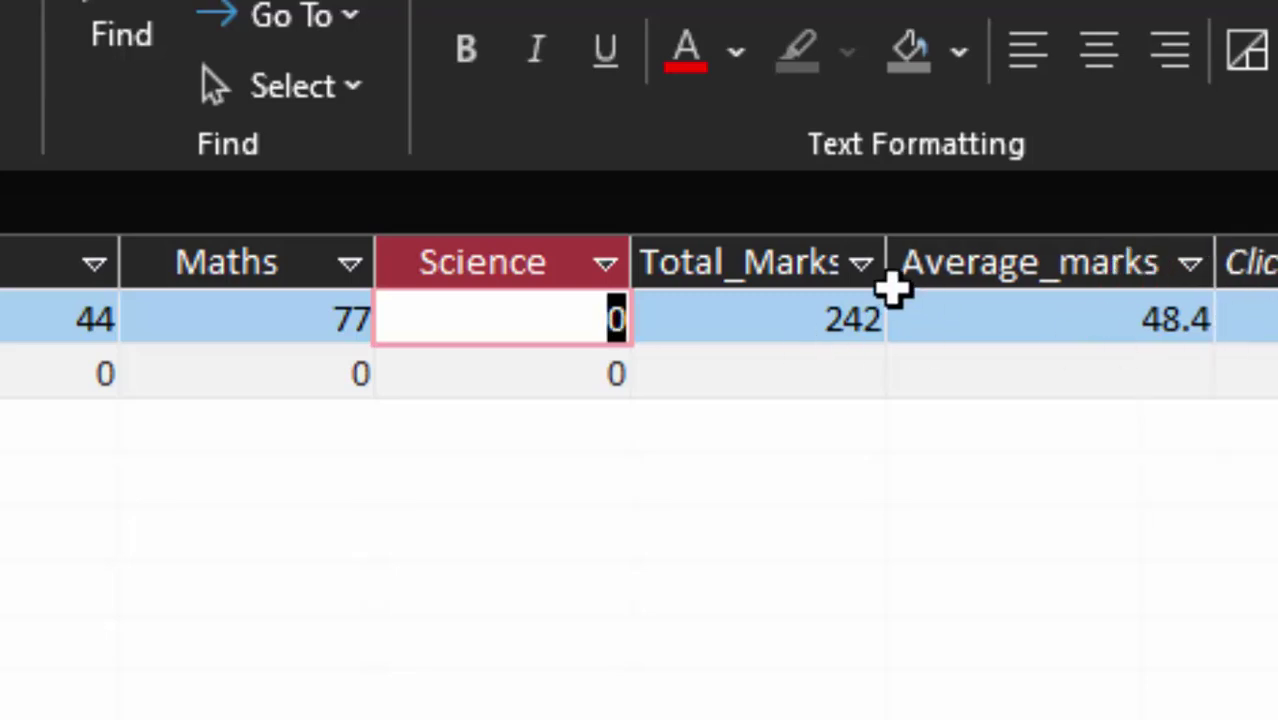
pyautogui.moveTo(889, 278); pyautogui.dragTo(961, 330)
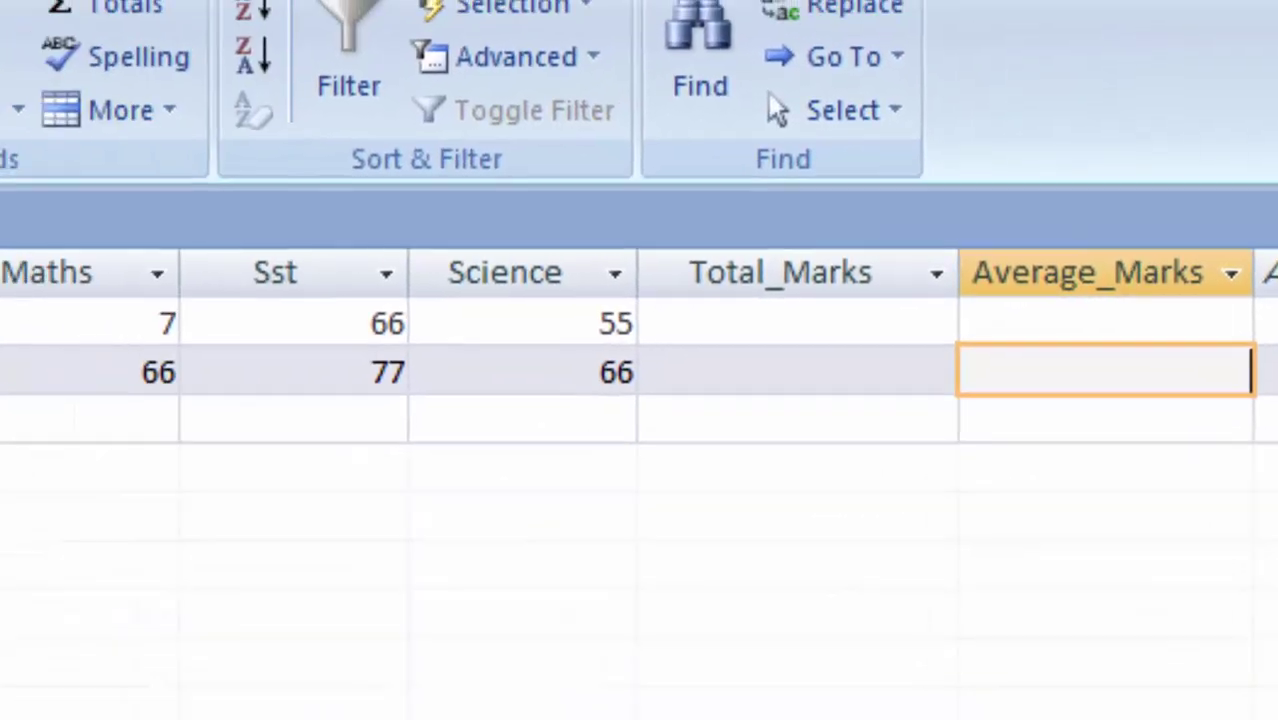
pyautogui.click(202, 58)
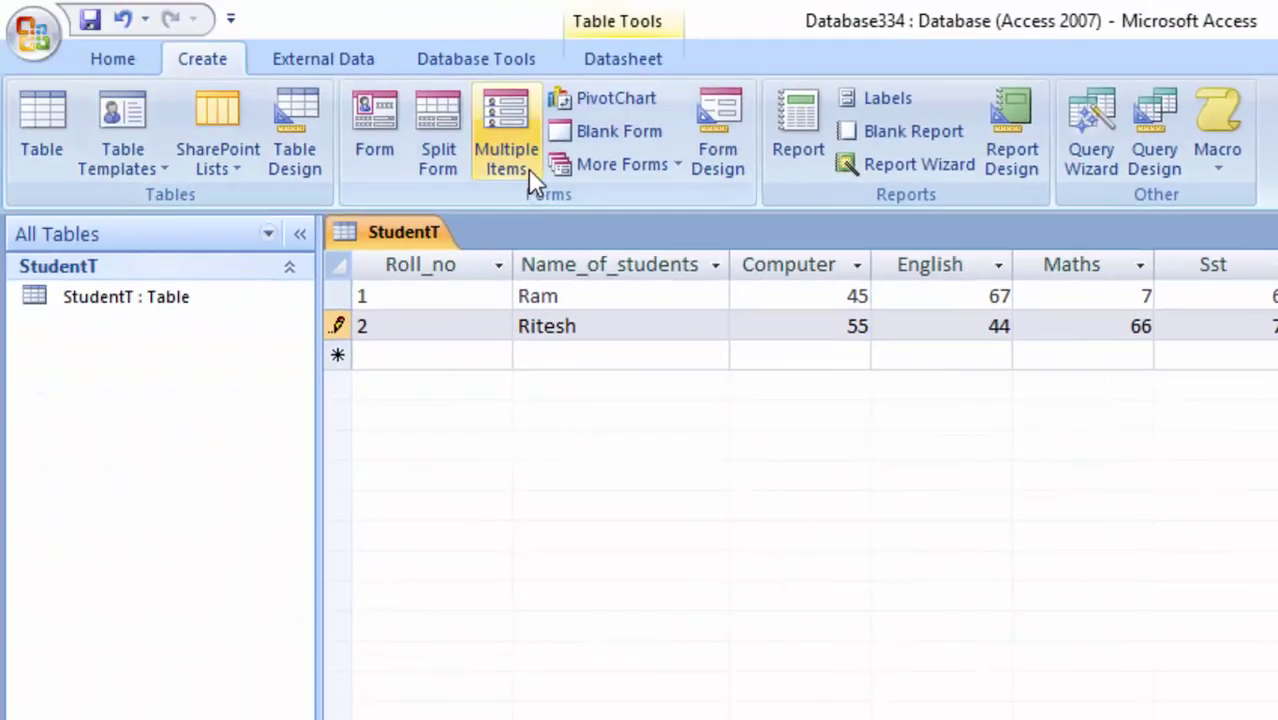
# Step: Create a query design on StudentT and drag all its fields into the grid
pyautogui.click(1140, 120)
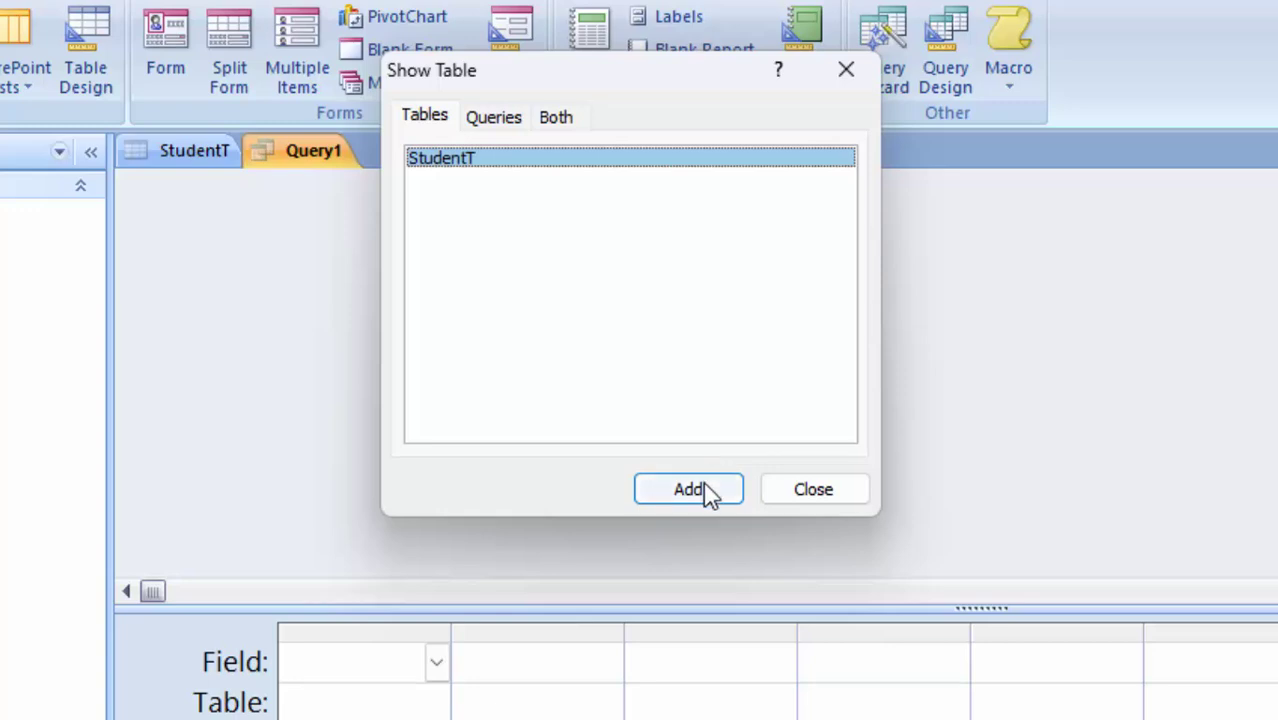
pyautogui.click(708, 490)
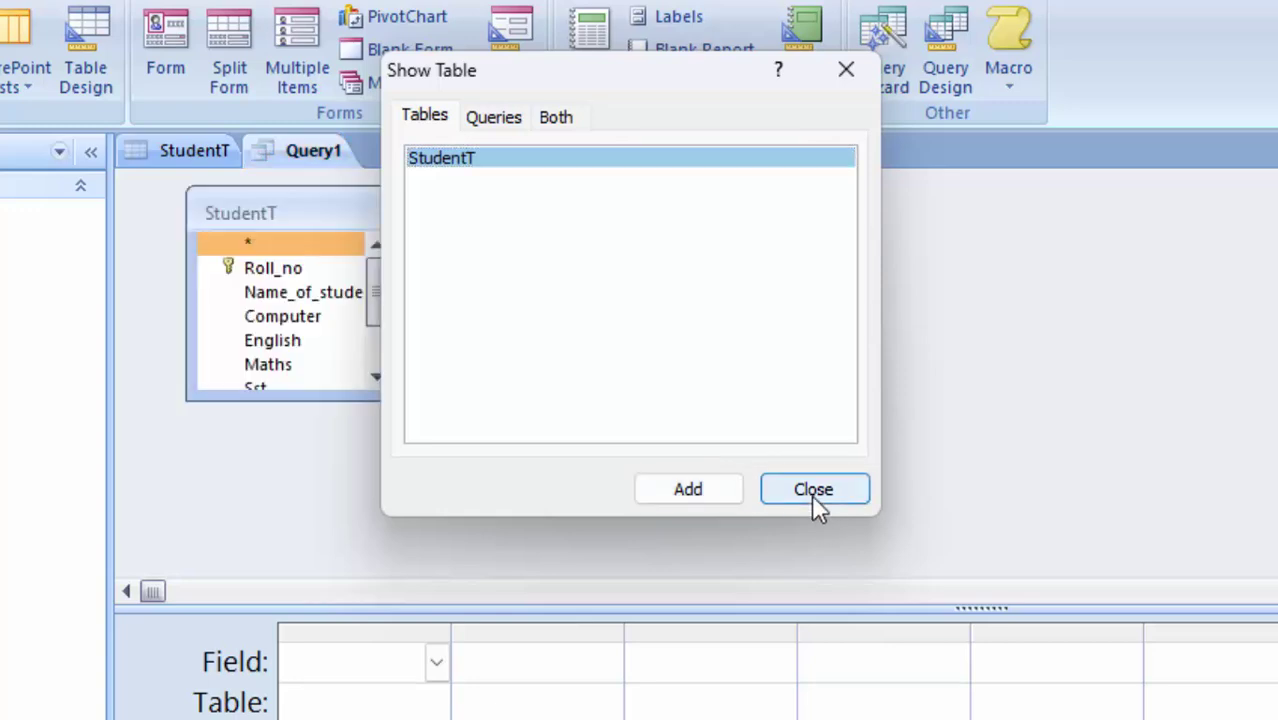
pyautogui.click(811, 492)
pyautogui.moveTo(400, 399); pyautogui.dragTo(394, 500)
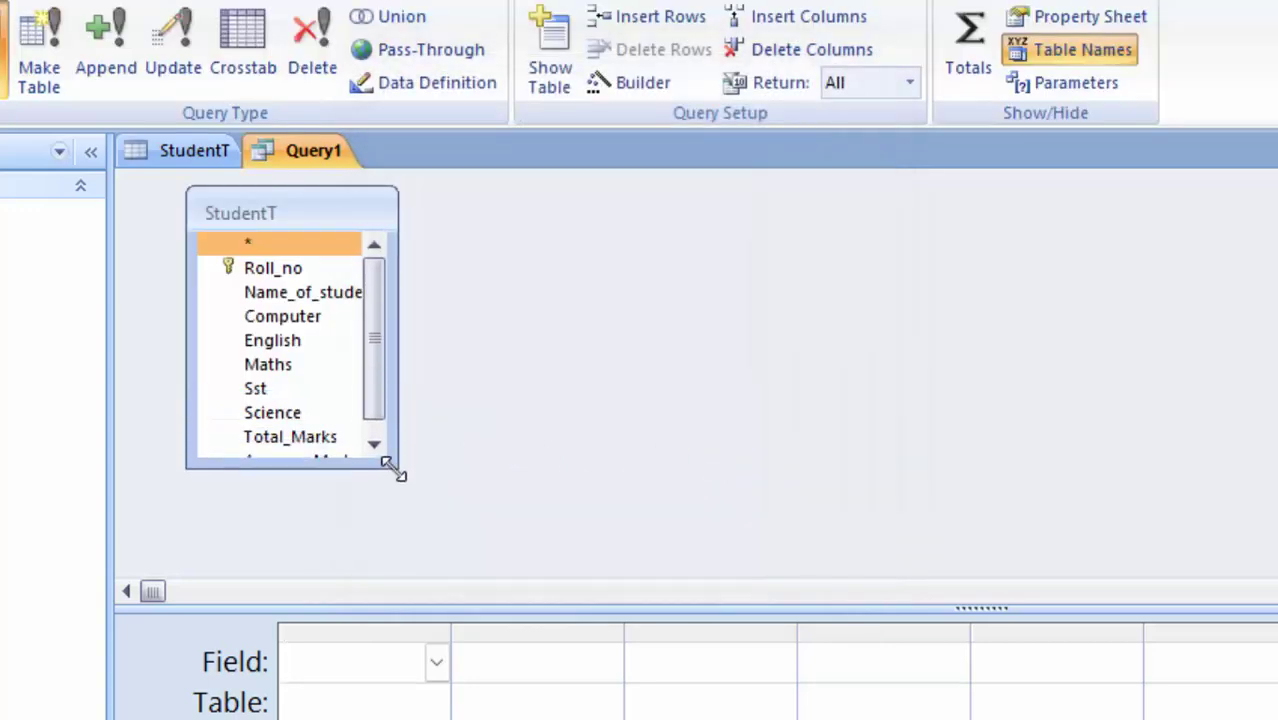
pyautogui.doubleClick(322, 221)
pyautogui.moveTo(290, 300)
pyautogui.mouseDown()
pyautogui.moveTo(341, 438)
pyautogui.moveTo(360, 662)
pyautogui.mouseUp()
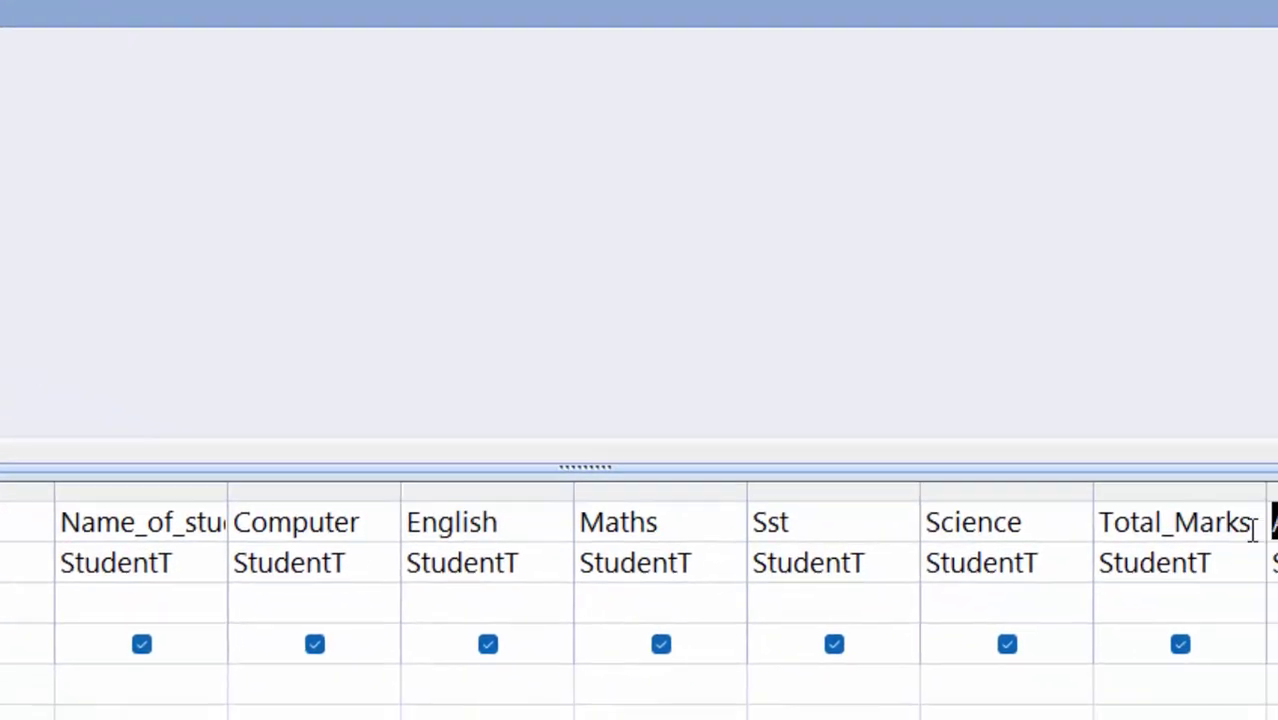
pyautogui.click(1082, 462)
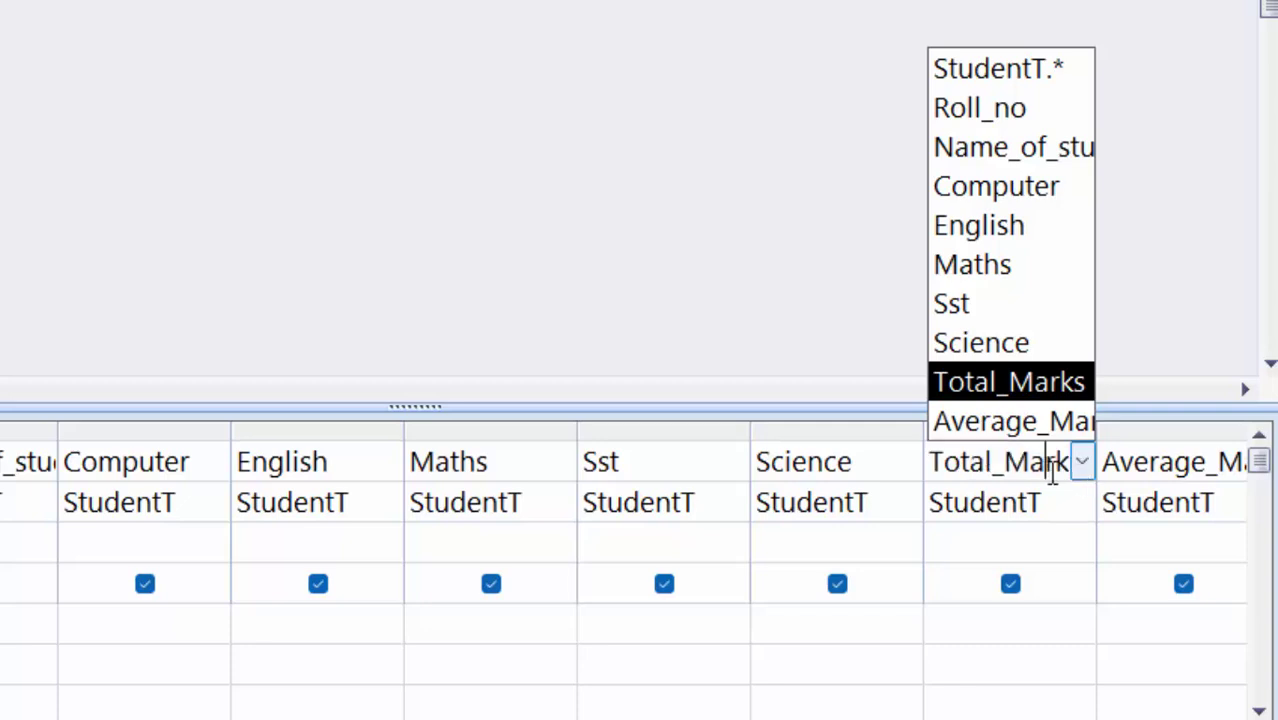
# Step: Build the query column Total_Marks:[Computer]+[English]+[Sst]+[Maths]+[Science] in the Expression Builder
pyautogui.rightClick(1066, 462)
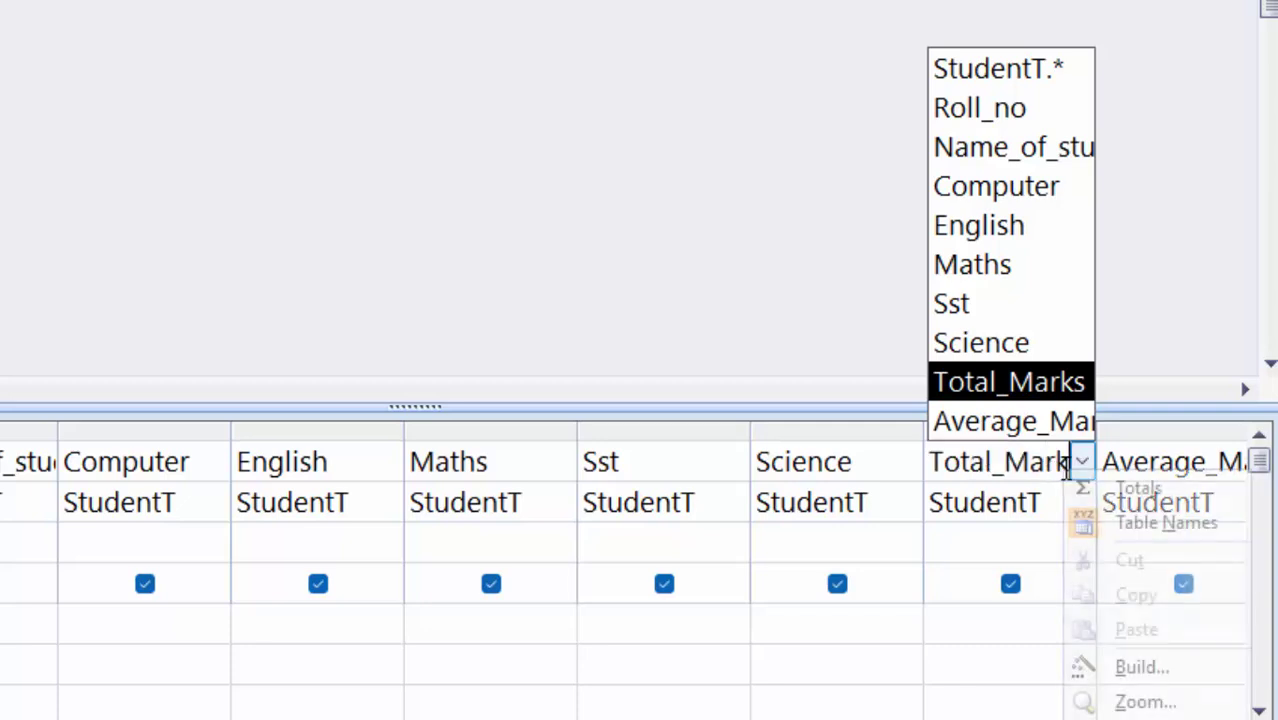
pyautogui.click(1140, 667)
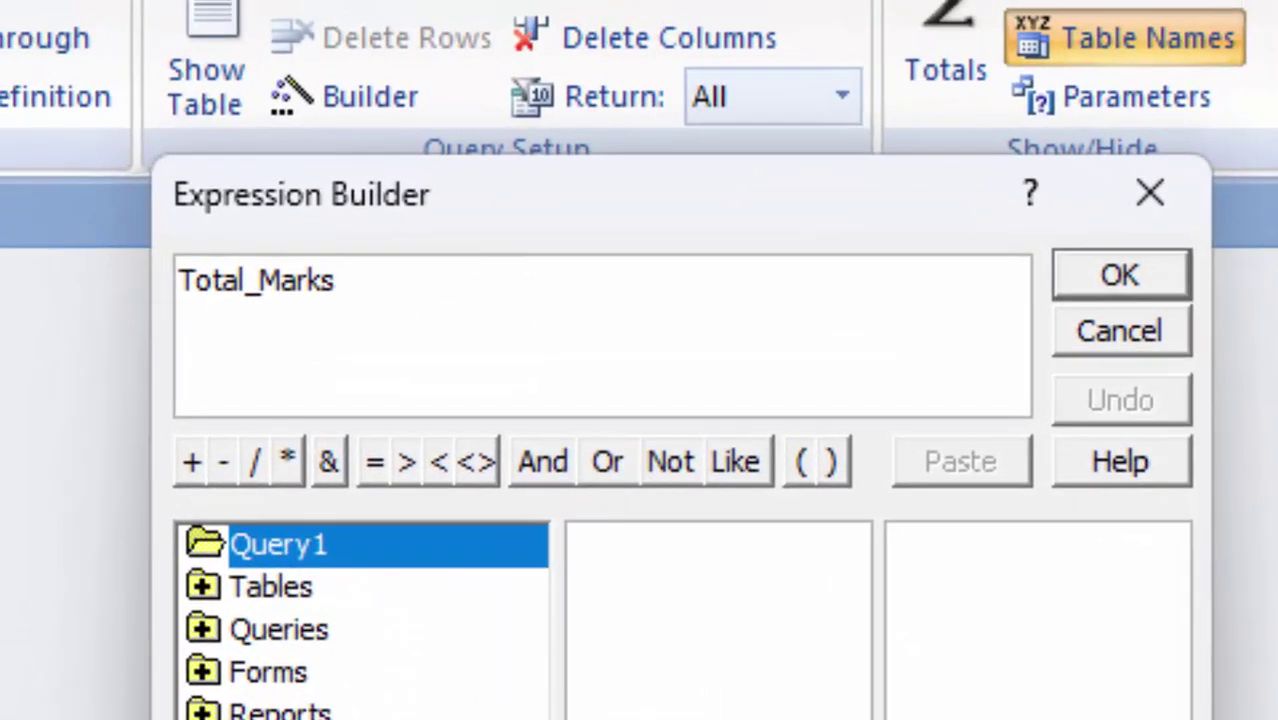
pyautogui.write(':')
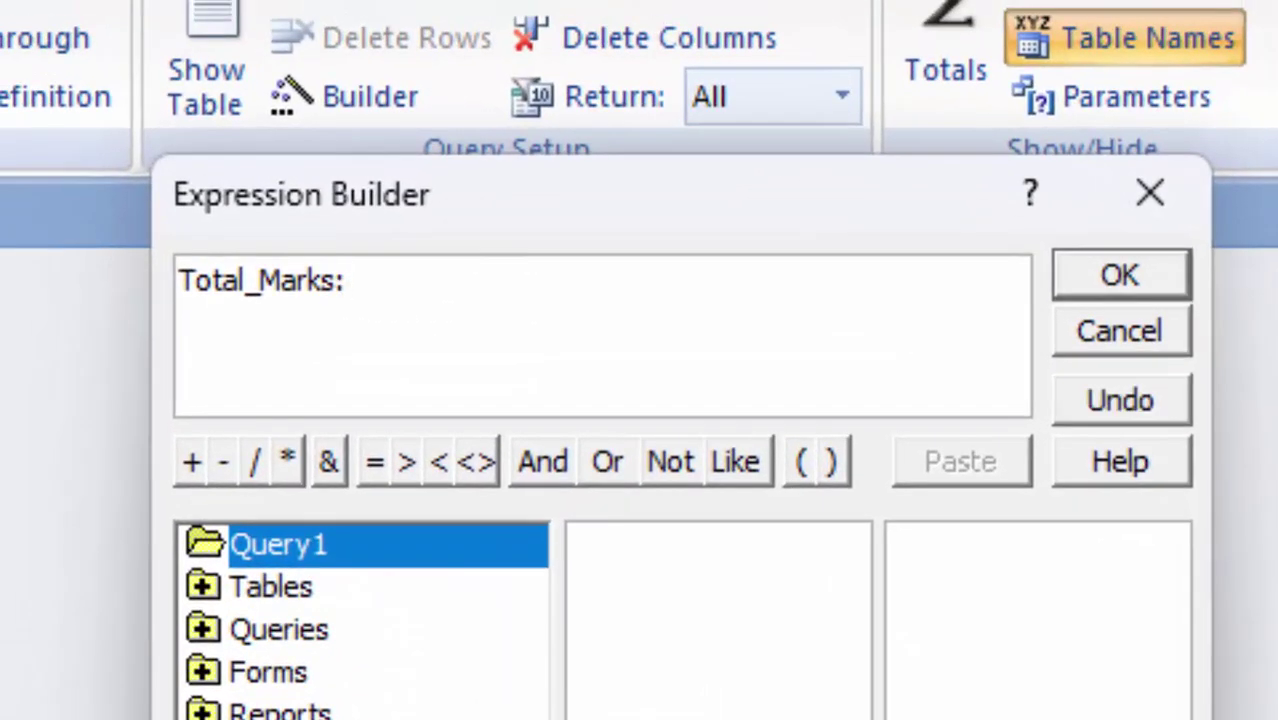
pyautogui.write(' []')
pyautogui.click(357, 280)
pyautogui.write('C')
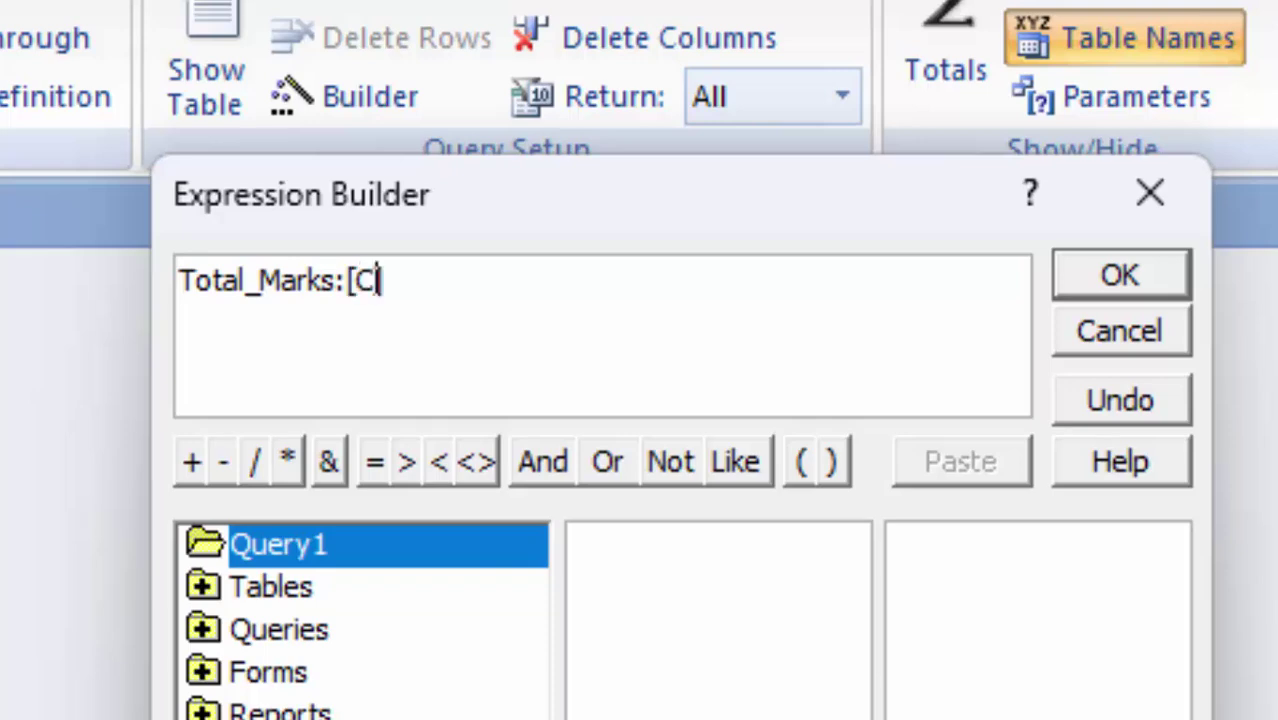
pyautogui.write('omputer')
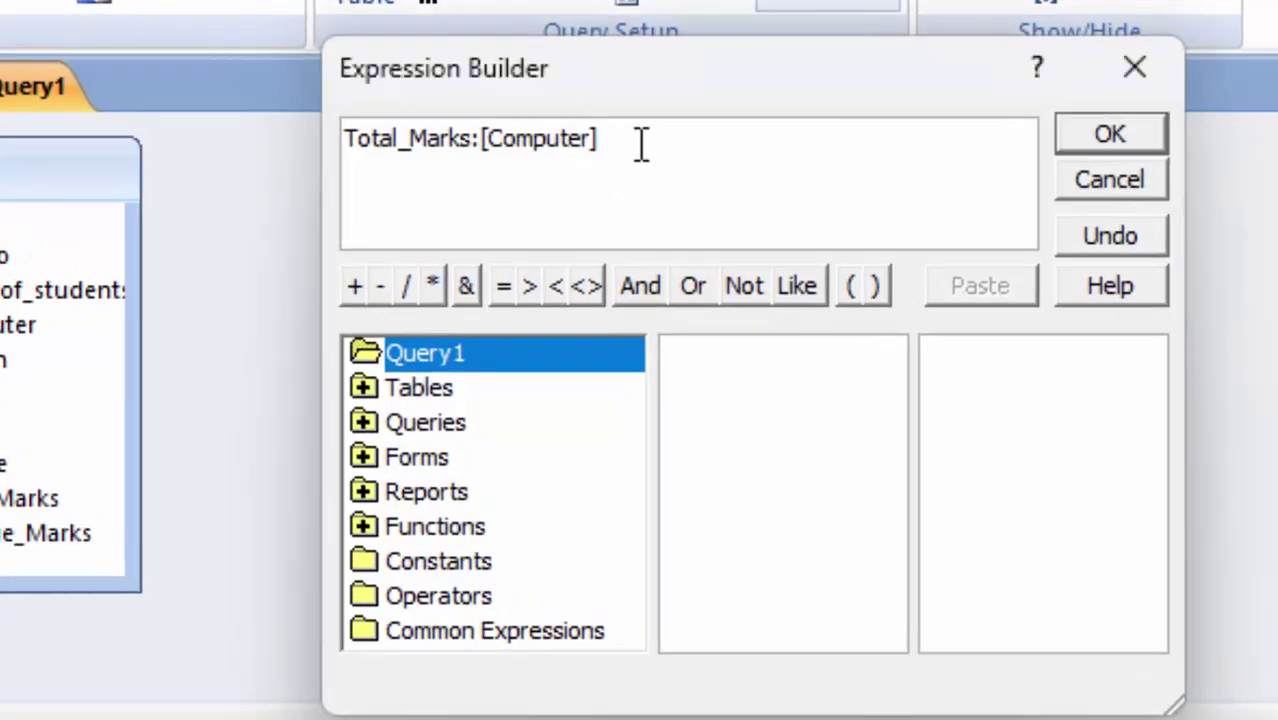
pyautogui.write('+')
pyautogui.write('[')
pyautogui.write('Englis')
pyautogui.write('h] +')
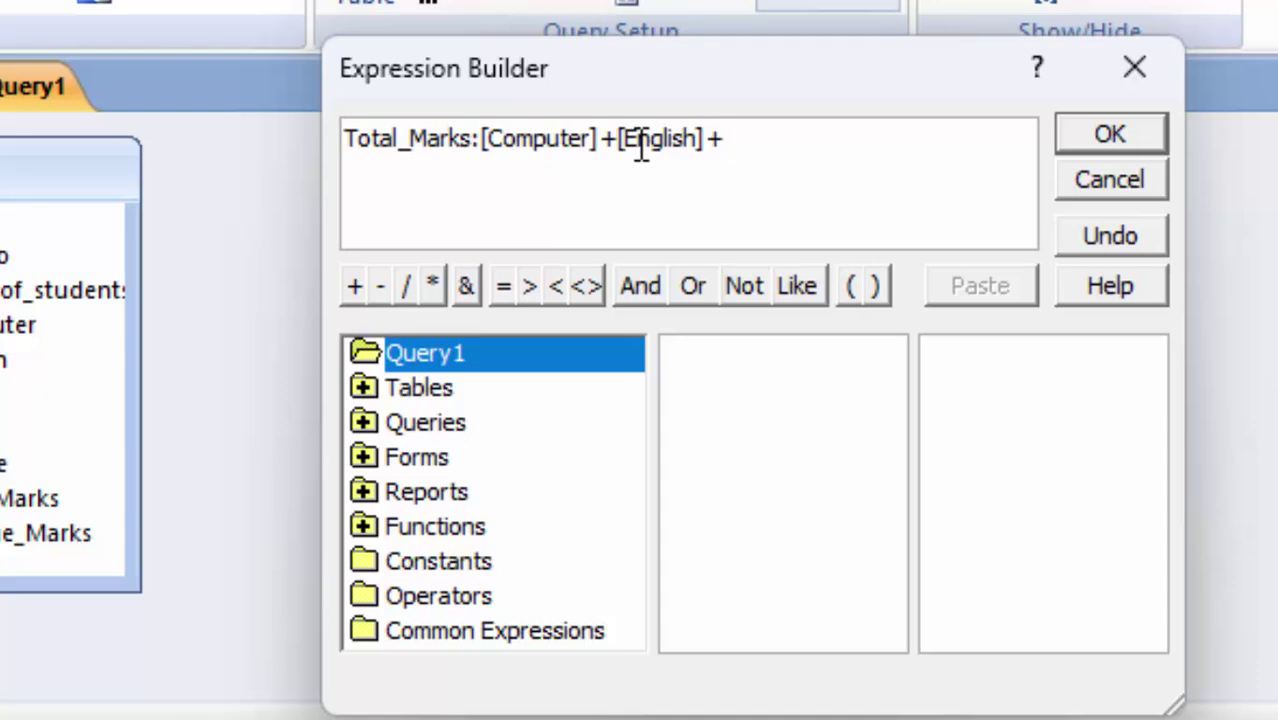
pyautogui.write('[Sst')
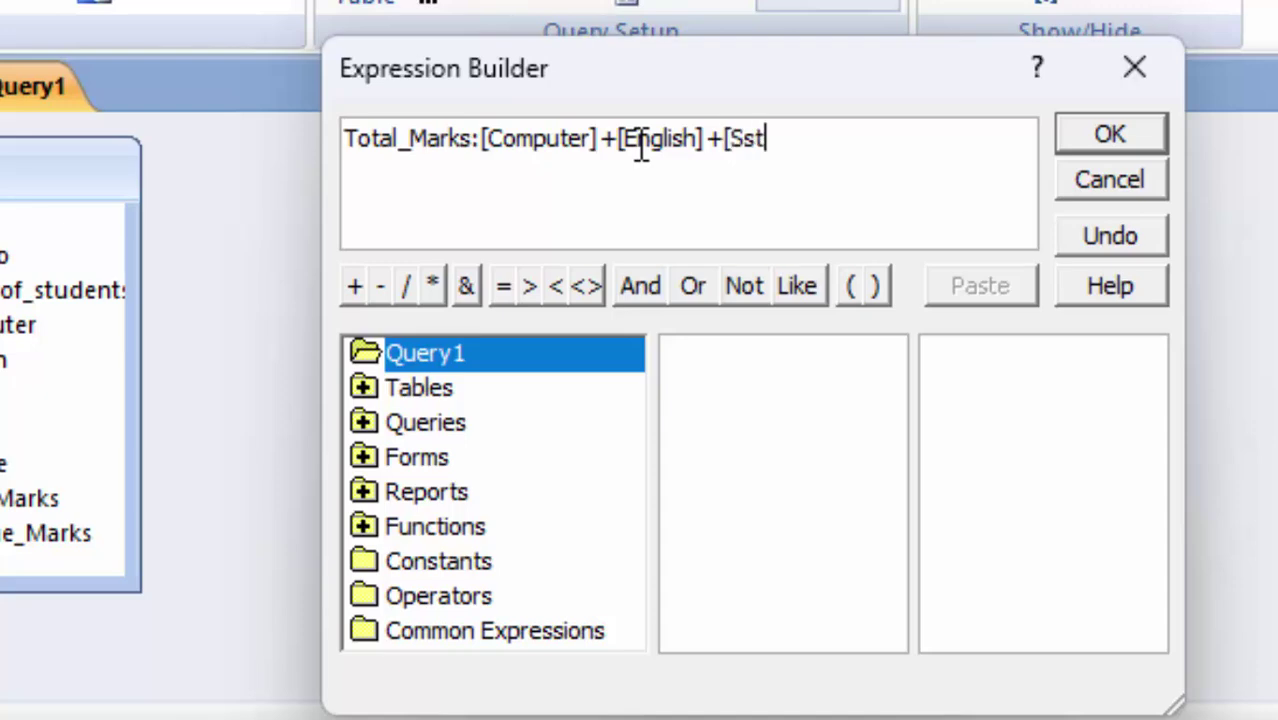
pyautogui.write('] +')
pyautogui.write('[Maths')
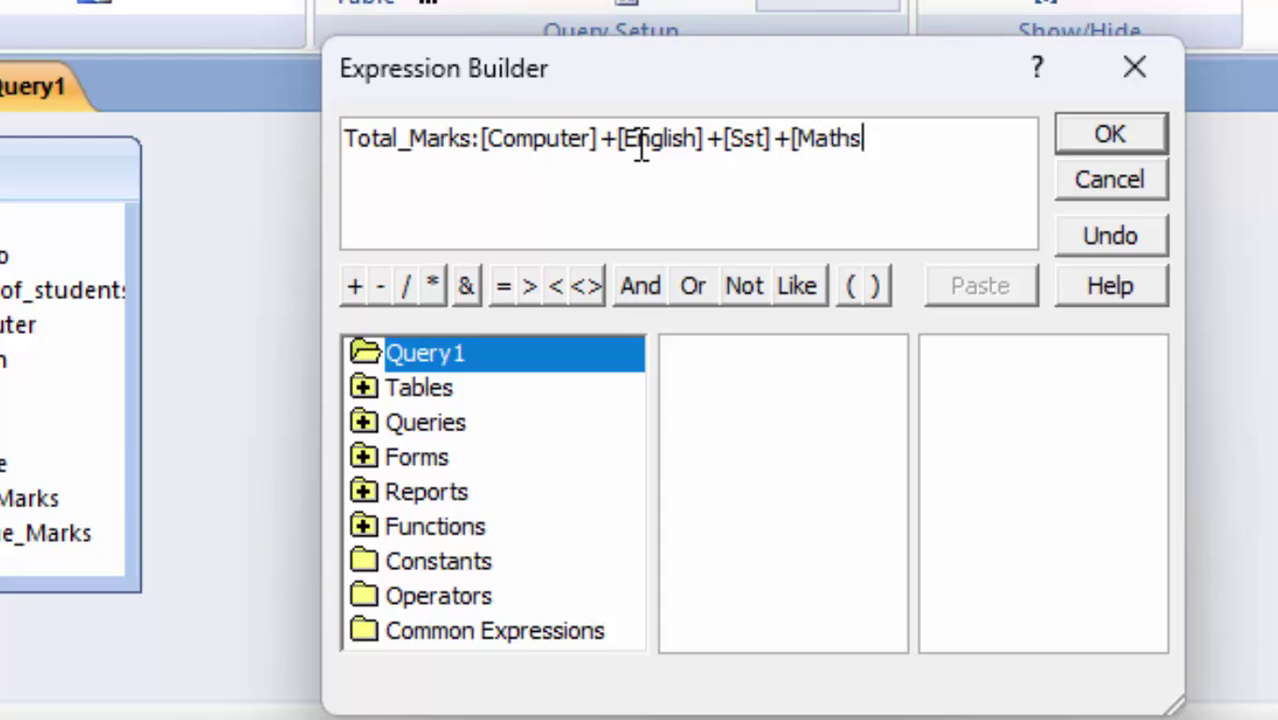
pyautogui.write('] +')
pyautogui.write('[Sc')
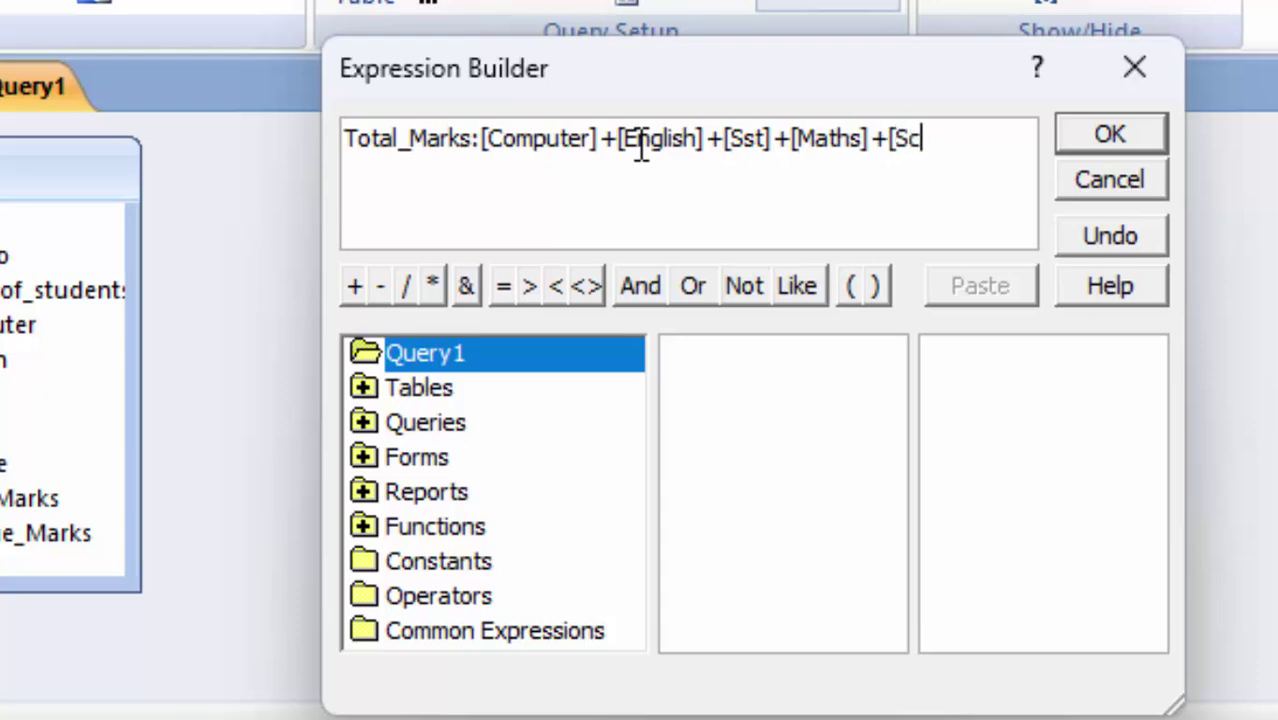
pyautogui.write('ience')
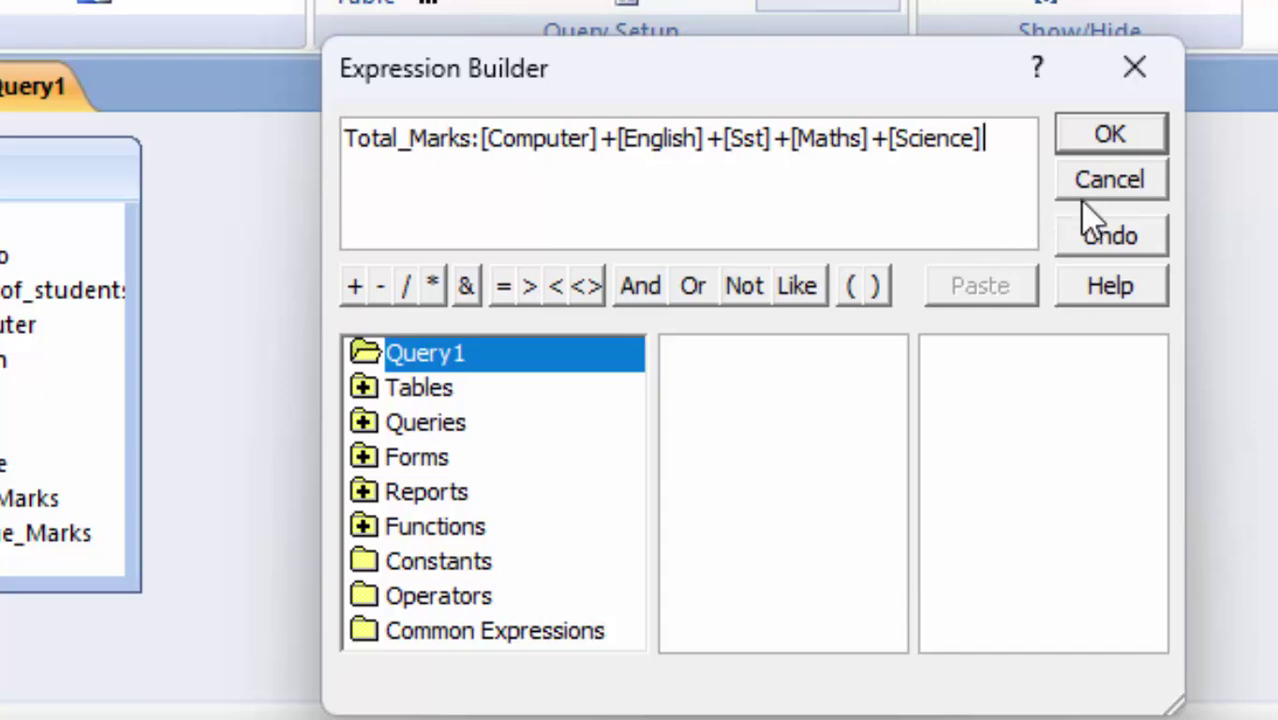
pyautogui.click(1098, 136)
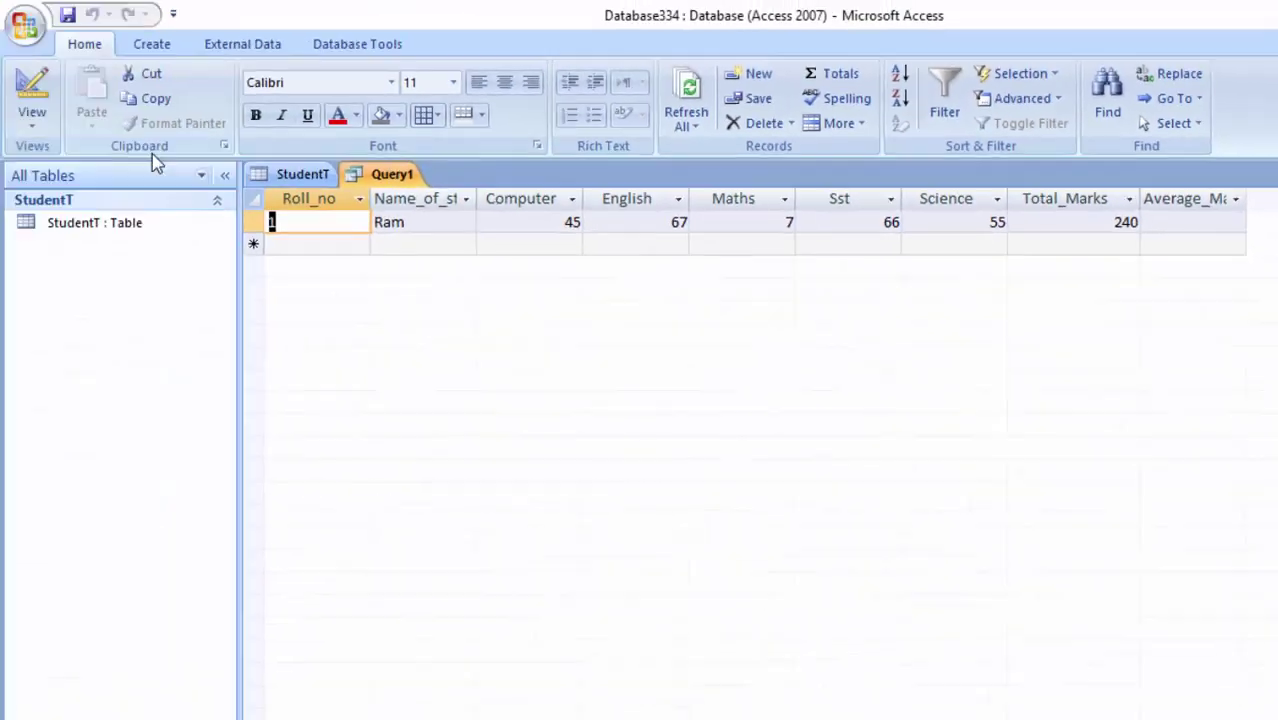
# Step: Return to Design View and start the Average_Marks expression [Total_marks]/5 in the Expression Builder
pyautogui.click(38, 125)
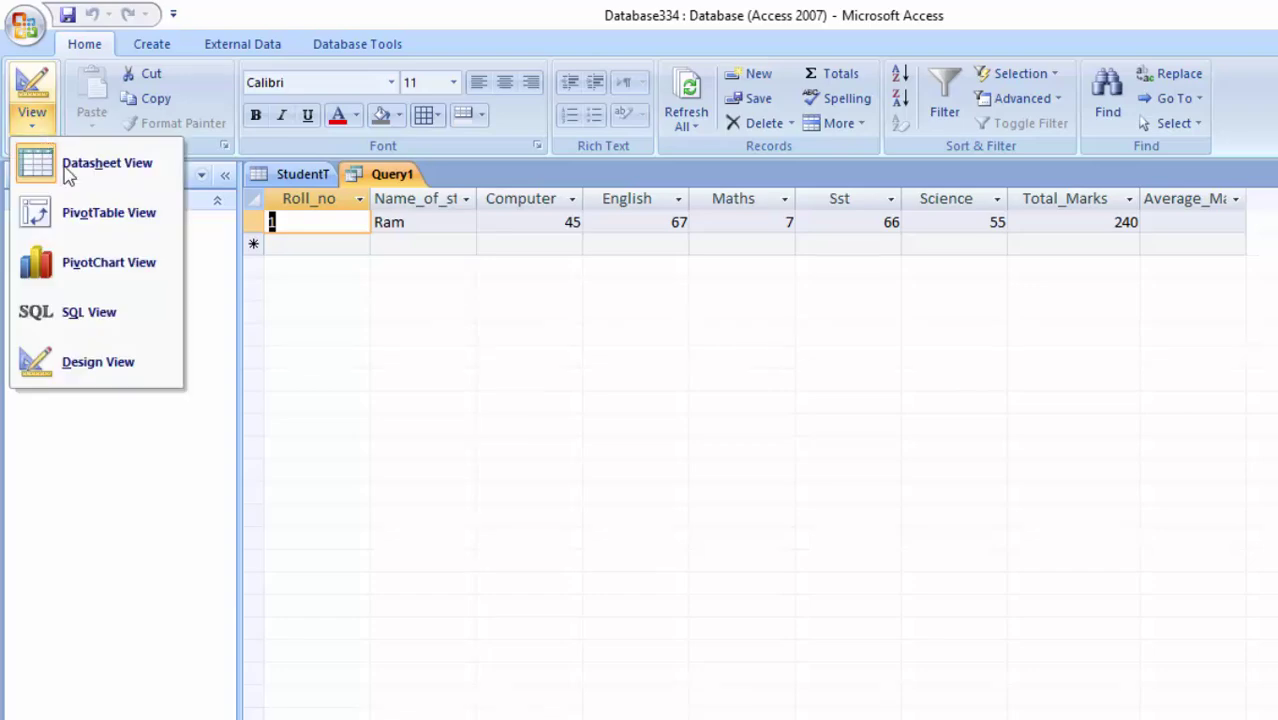
pyautogui.click(128, 366)
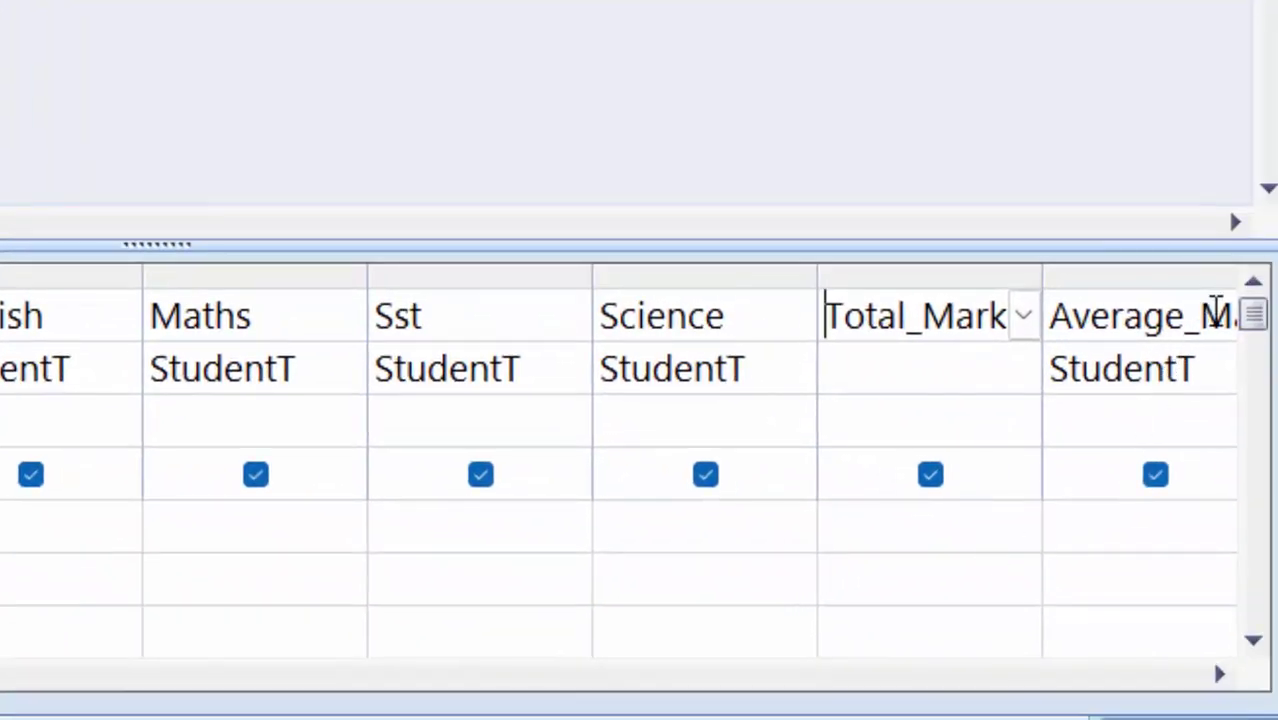
pyautogui.rightClick(1205, 308)
pyautogui.click(1139, 584)
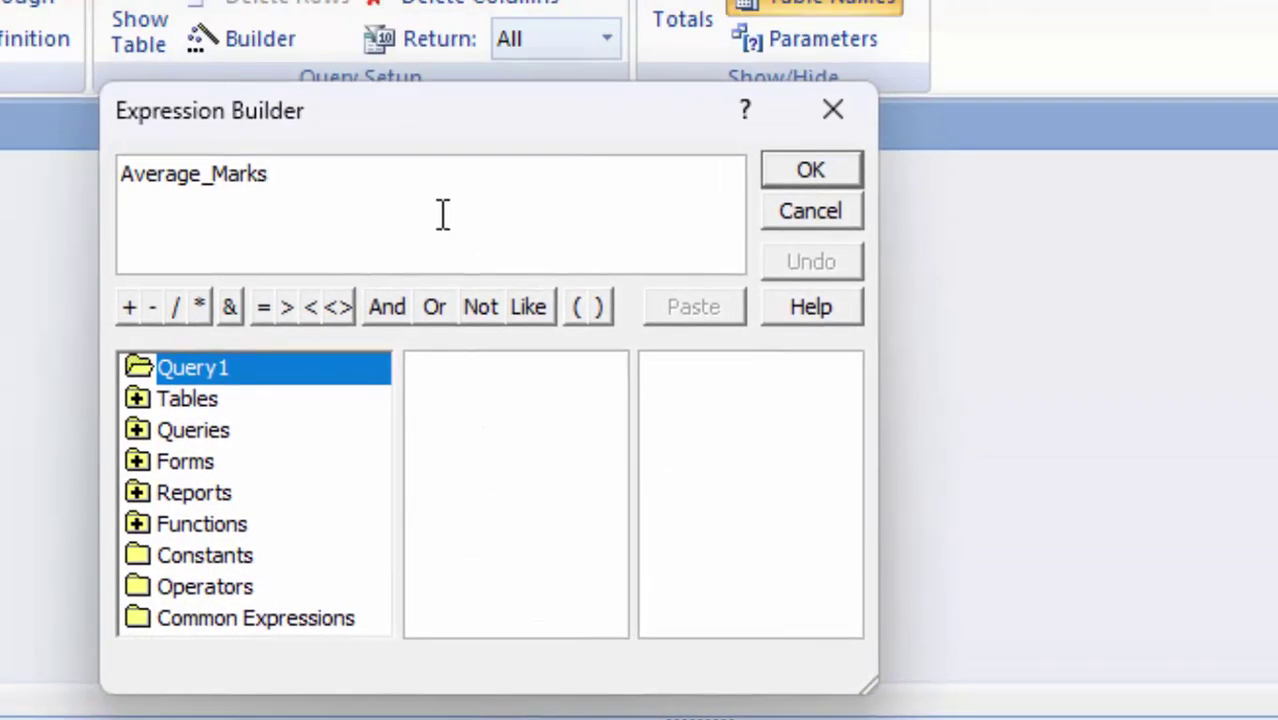
pyautogui.write(':[')
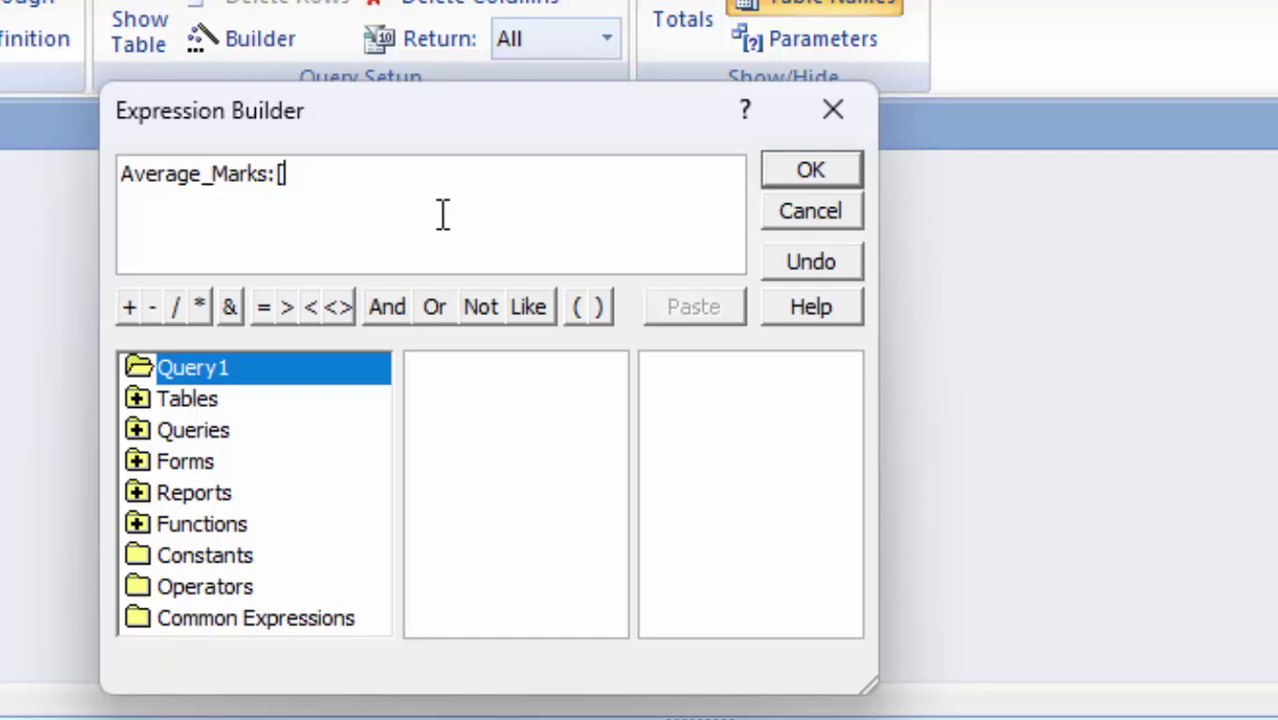
pyautogui.write('T')
pyautogui.write('otal_')
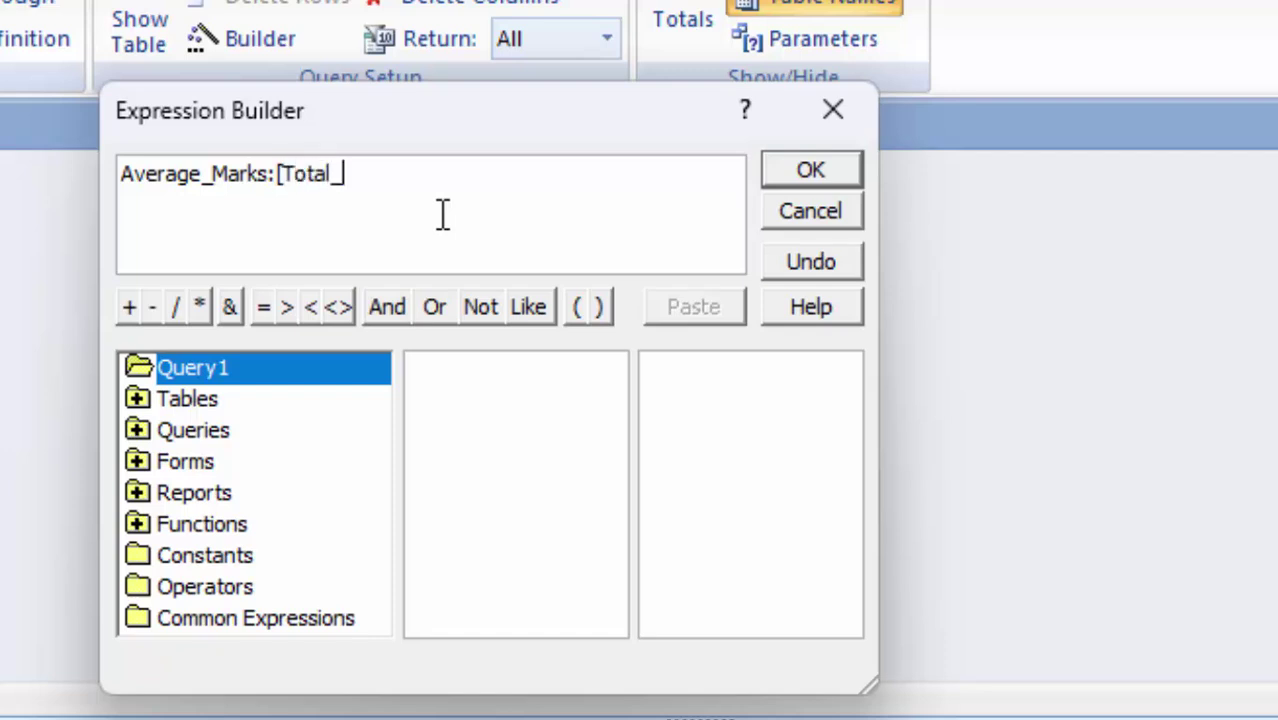
pyautogui.write('marks]')
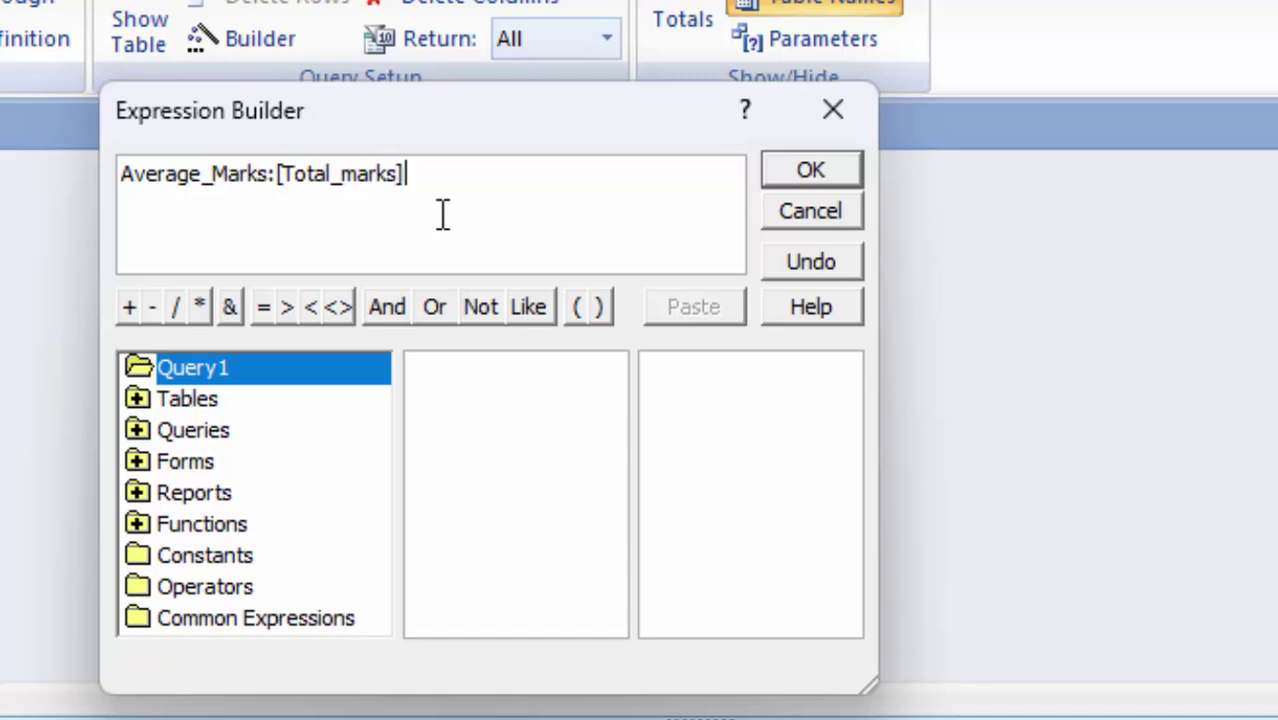
pyautogui.write('/ 5')
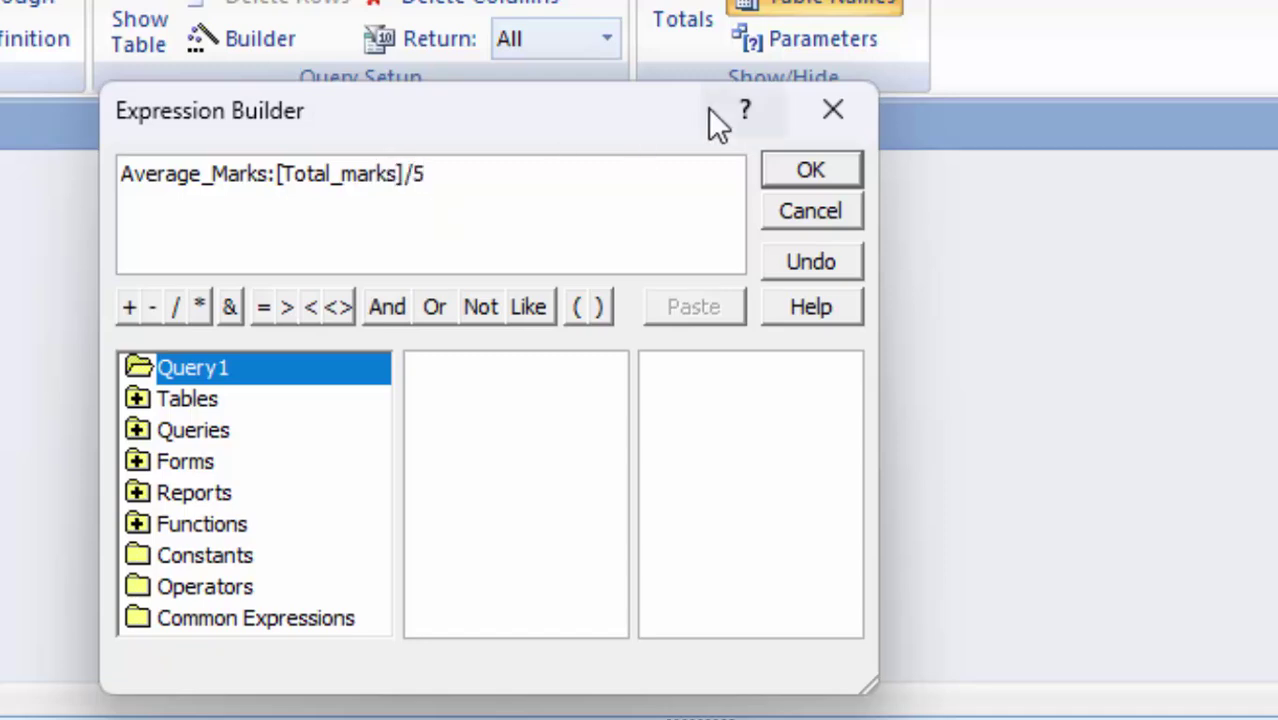
# Step: Accept the Average_Marks expression and start a new record with roll 2, name Ritesh
pyautogui.click(796, 176)
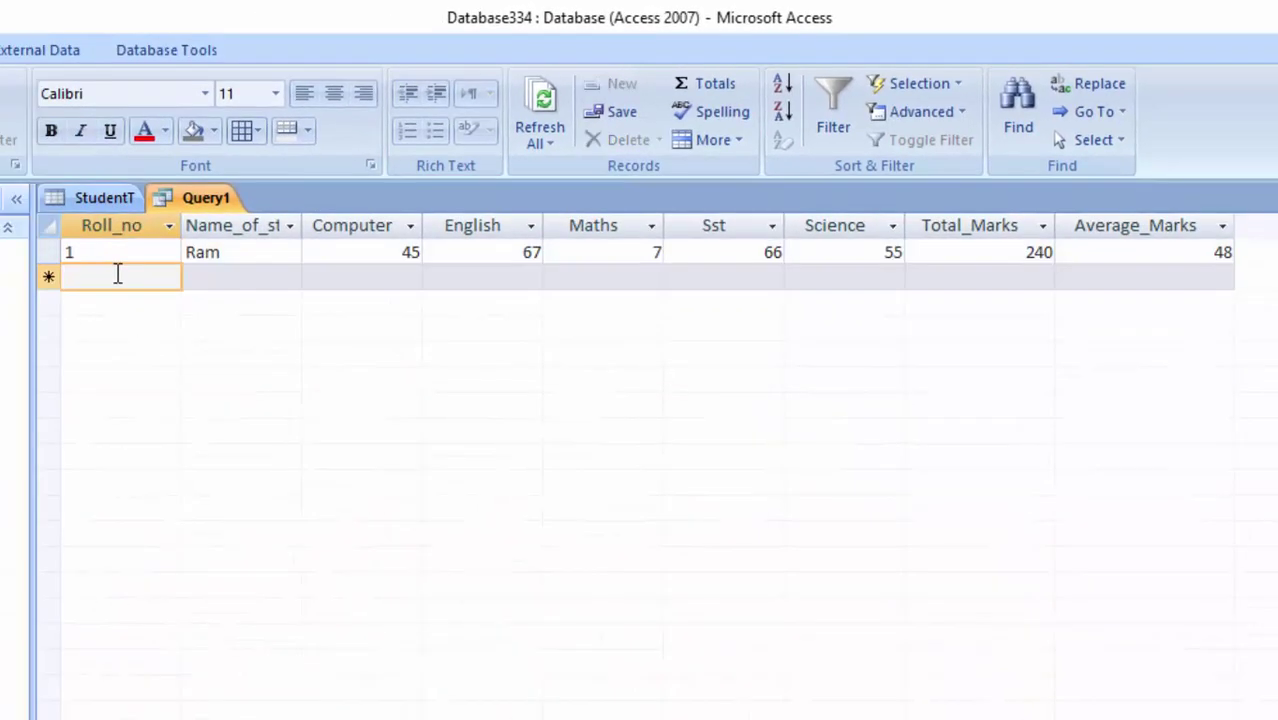
pyautogui.write('2')
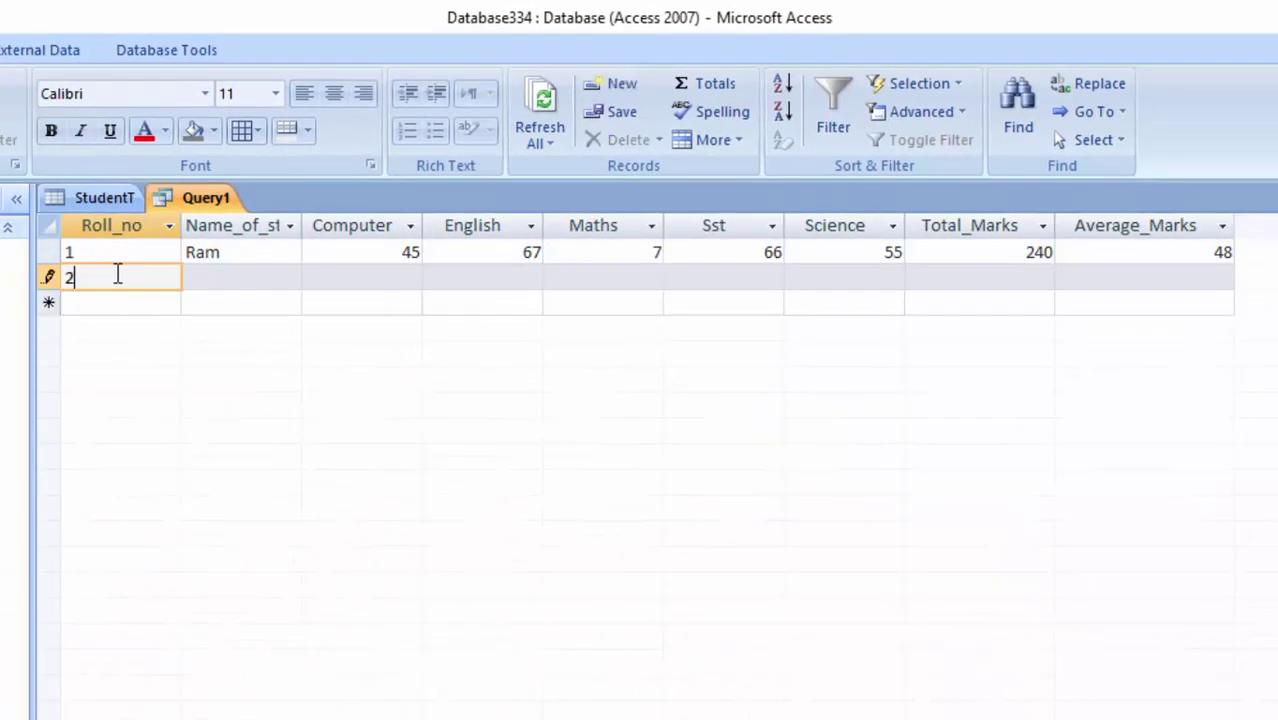
pyautogui.press('Tab')
pyautogui.write('Rit')
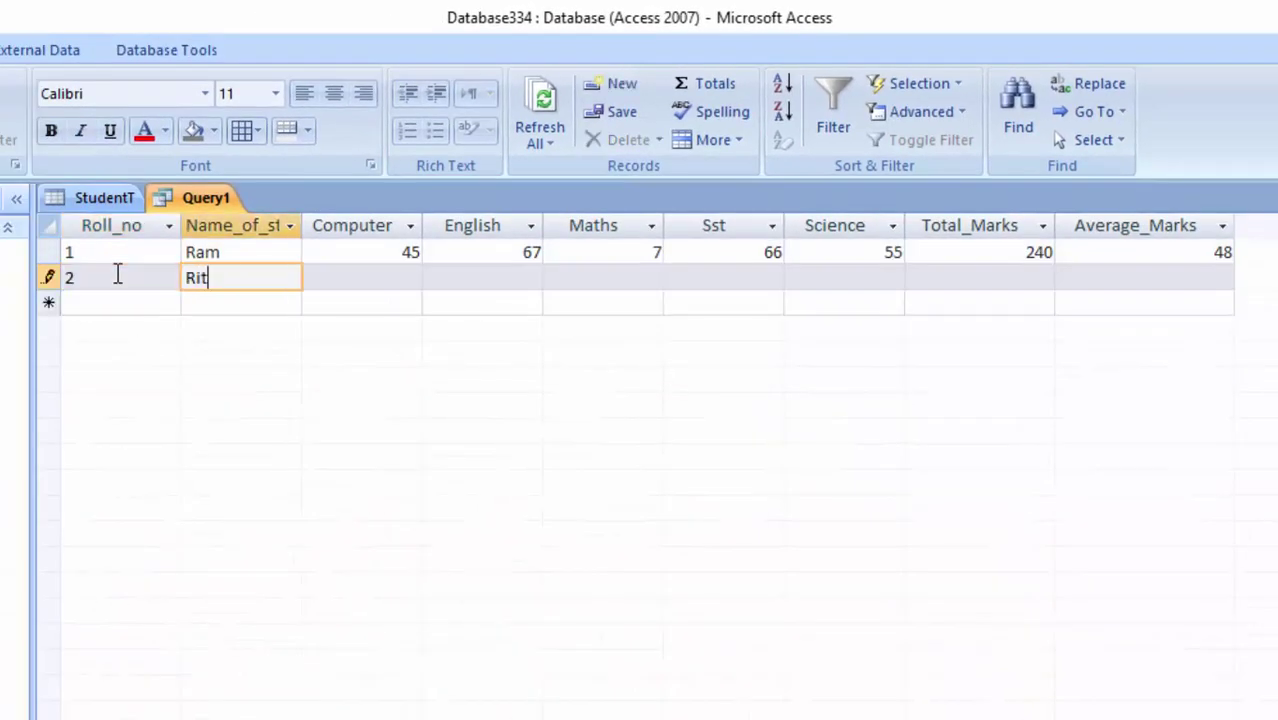
pyautogui.write('esh')
pyautogui.press('Tab')
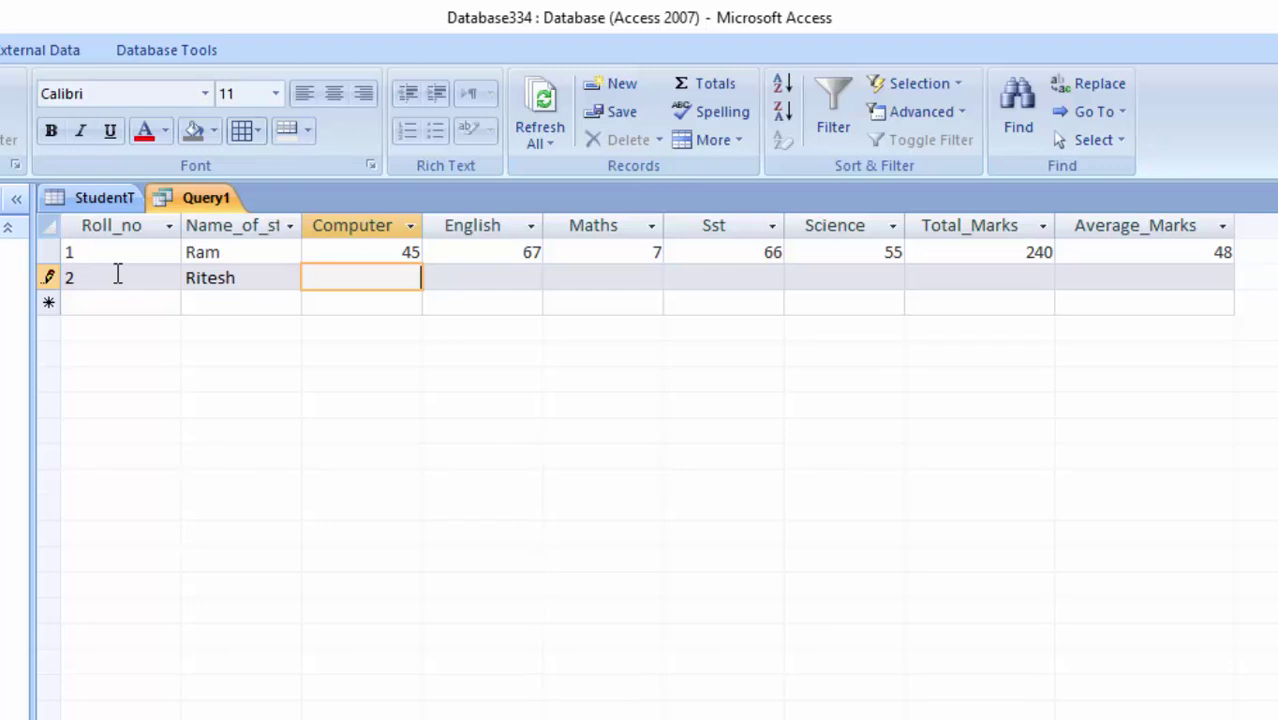
# Step: Enter Ritesh's marks 66, 55, 44, 77 and 88, giving total 330 and average 66
pyautogui.write('66')
pyautogui.press('Tab')
pyautogui.write('55')
pyautogui.press('Tab')
pyautogui.write('4')
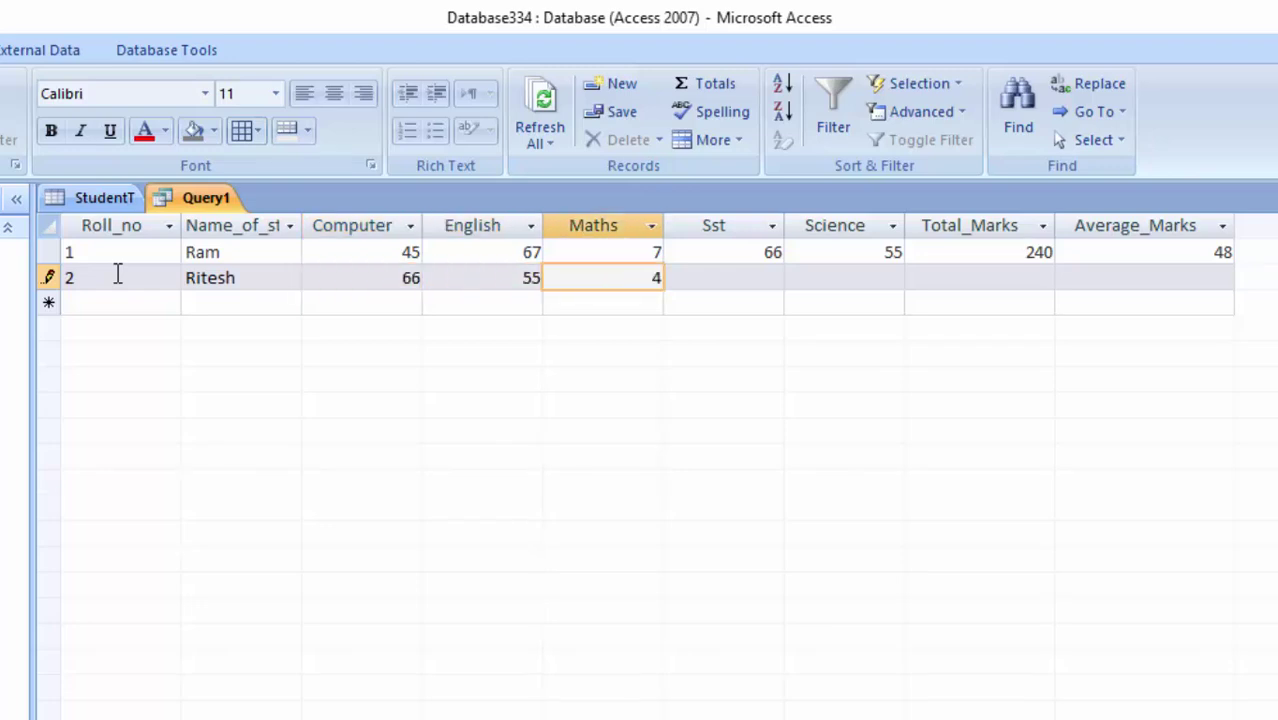
pyautogui.write('4')
pyautogui.press('Tab')
pyautogui.write('77')
pyautogui.press('Tab')
pyautogui.write('88')
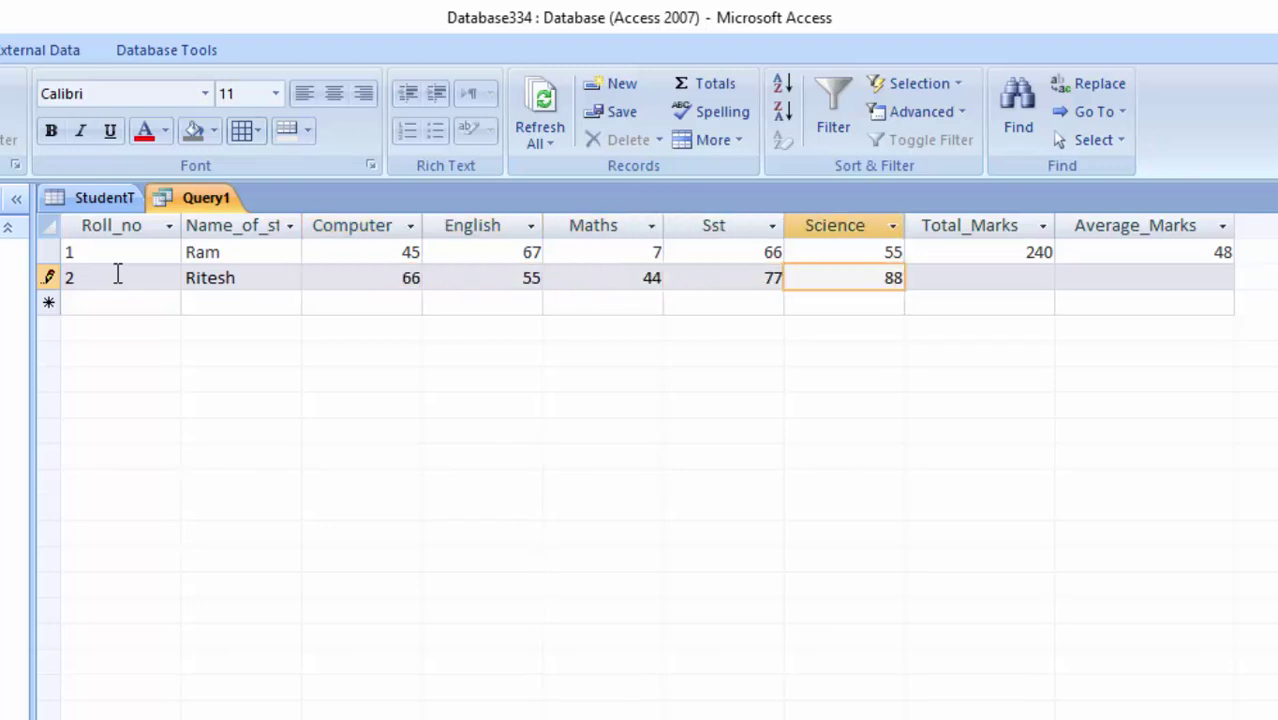
pyautogui.press('Tab')
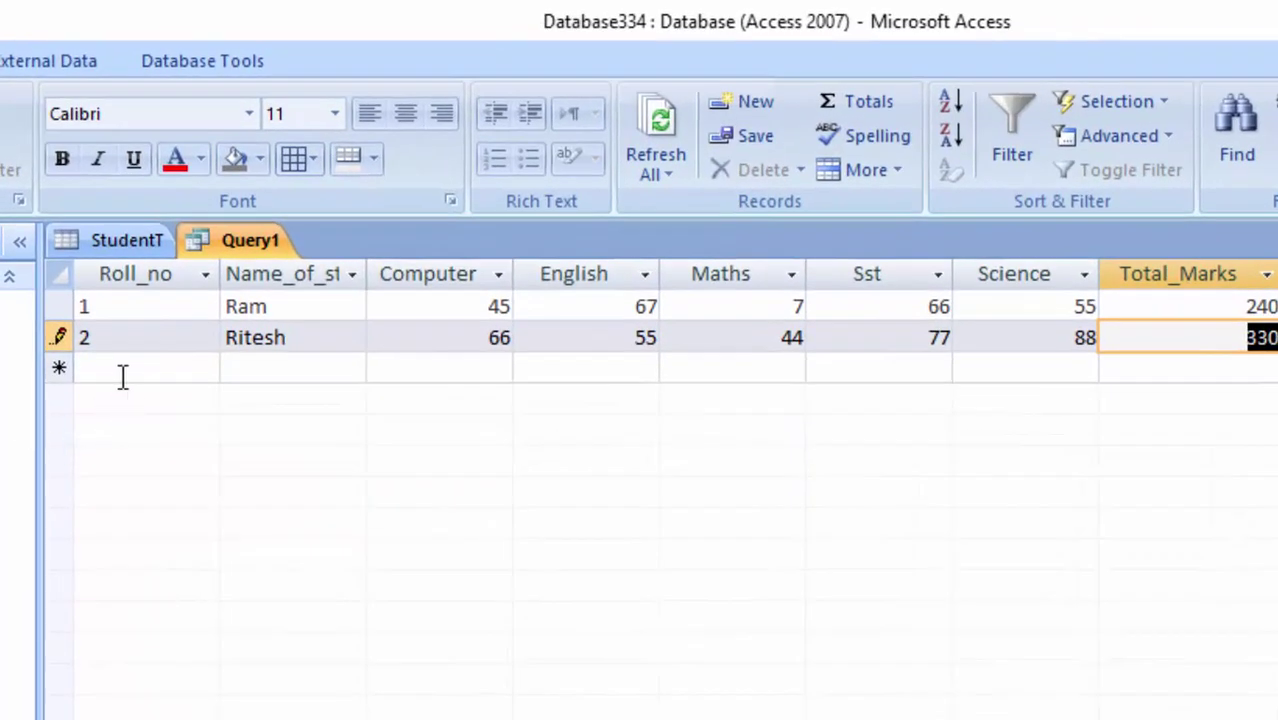
# Step: Start a new record with roll number 1 and name Yuvraj
pyautogui.click(122, 376)
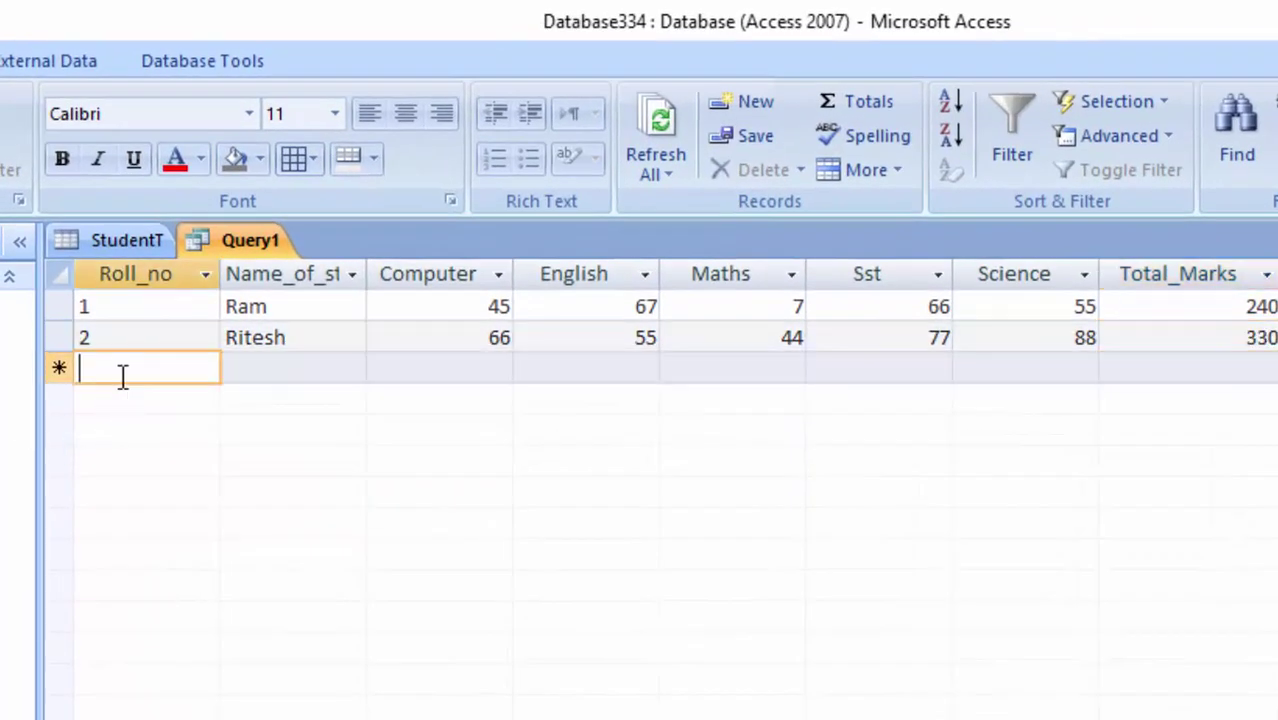
pyautogui.write('1')
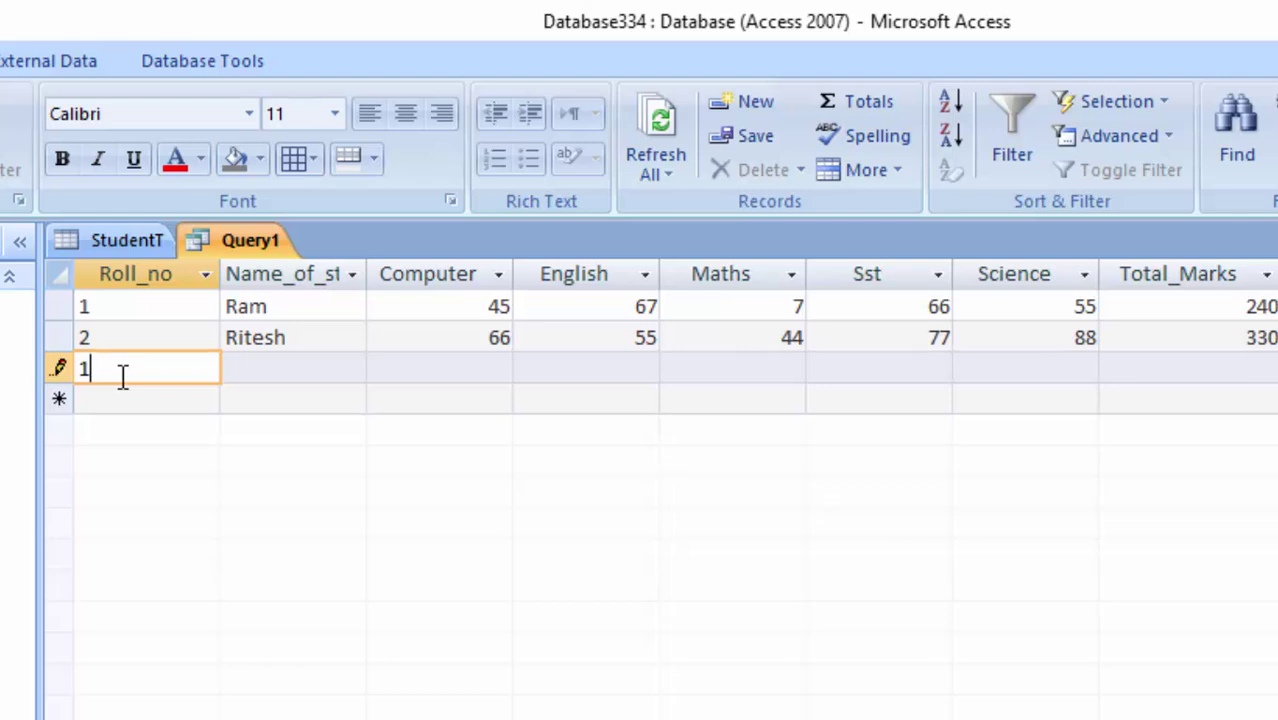
pyautogui.press('Tab')
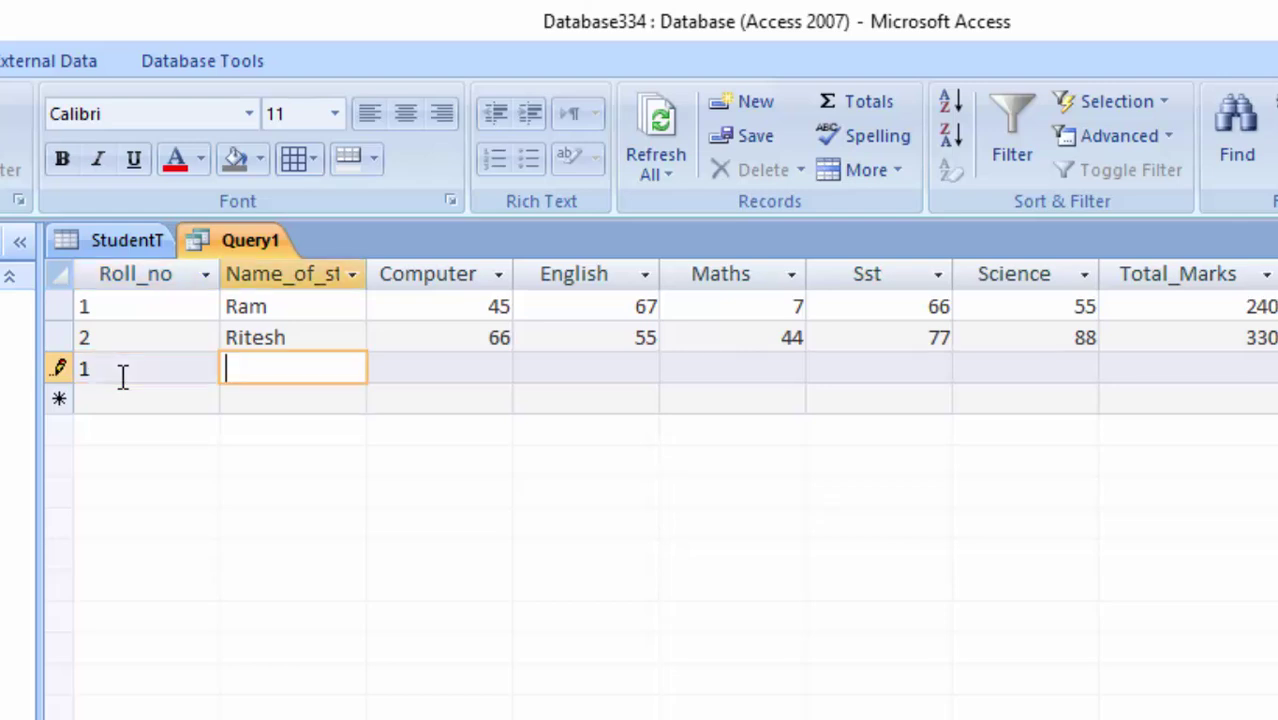
pyautogui.write('Yuvr')
pyautogui.write('aj')
pyautogui.press('Tab')
# Step: Enter Yuvraj's marks 44, 66, 77, 99 and 66
pyautogui.write('44\t6')
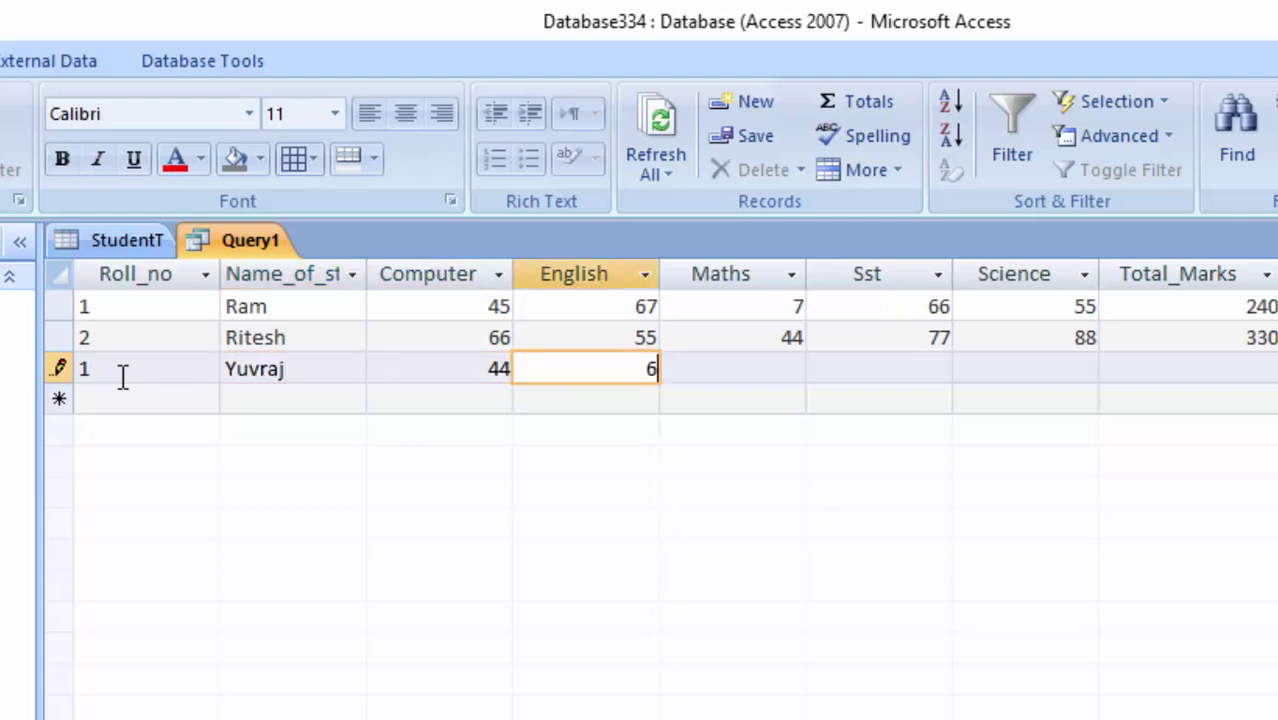
pyautogui.write('6')
pyautogui.press('Tab')
pyautogui.write('77')
pyautogui.press('Tab')
pyautogui.write('99')
pyautogui.press('Tab')
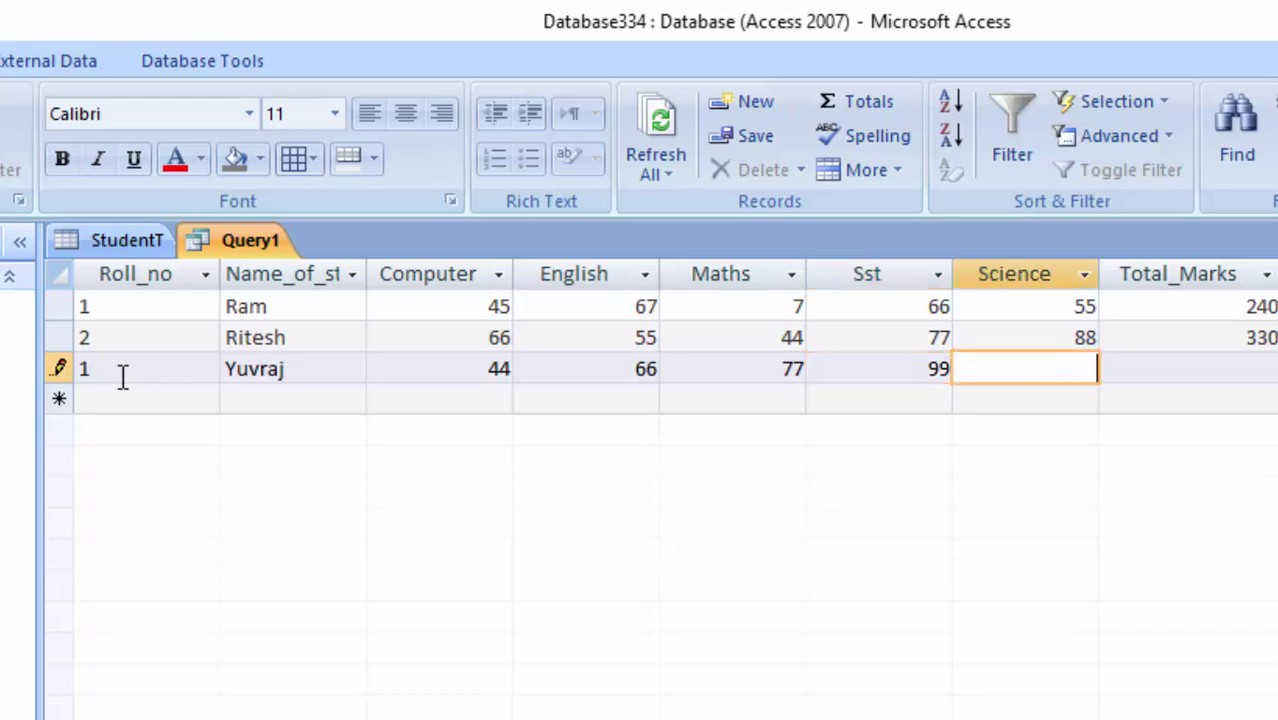
pyautogui.write('66')
pyautogui.press('Tab')
pyautogui.press('Tab')
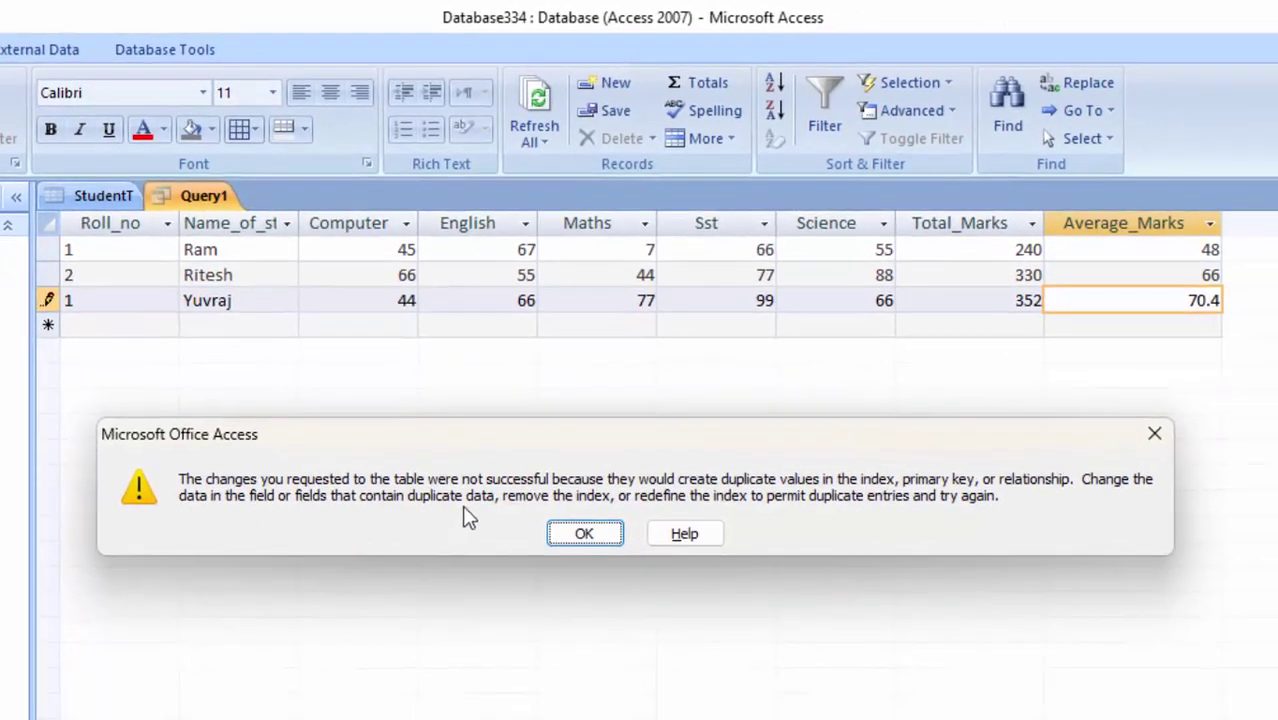
# Step: Dismiss the duplicate-key error and change Yuvraj's roll number from 1 to 3
pyautogui.click(597, 533)
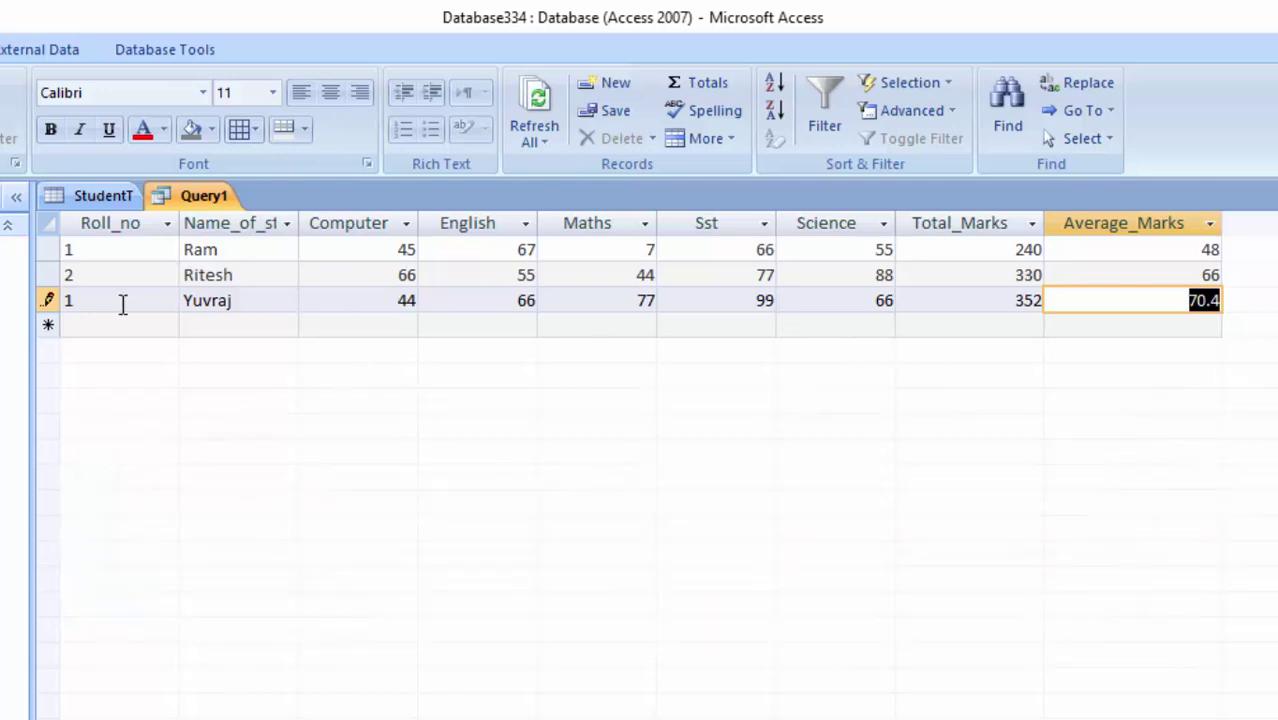
pyautogui.click(68, 300)
pyautogui.press('BackSpace')
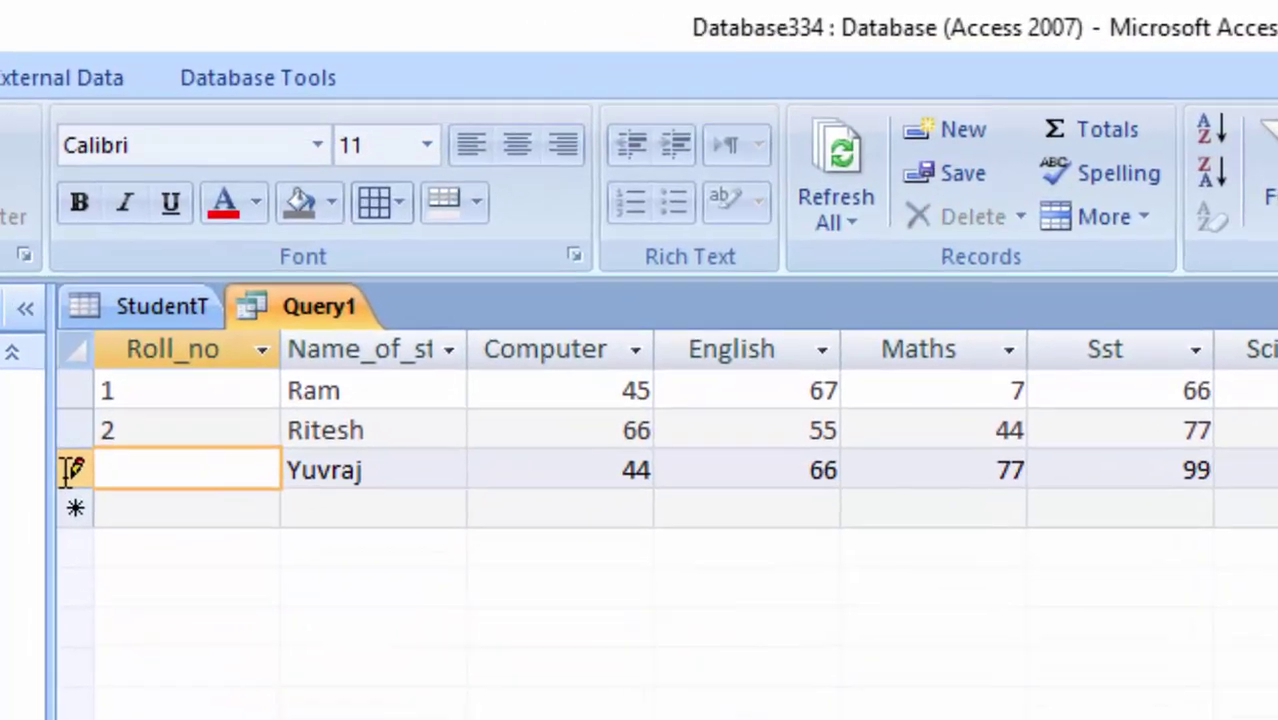
pyautogui.write('3')
pyautogui.press('Tab')
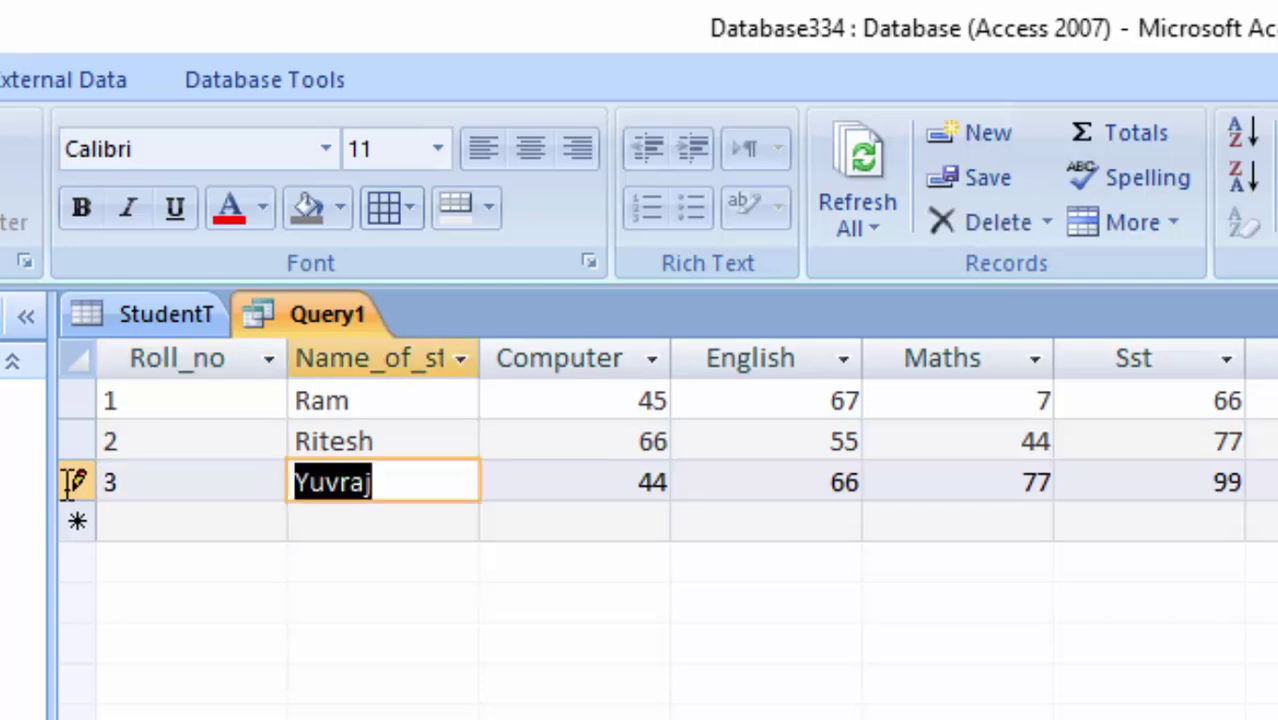